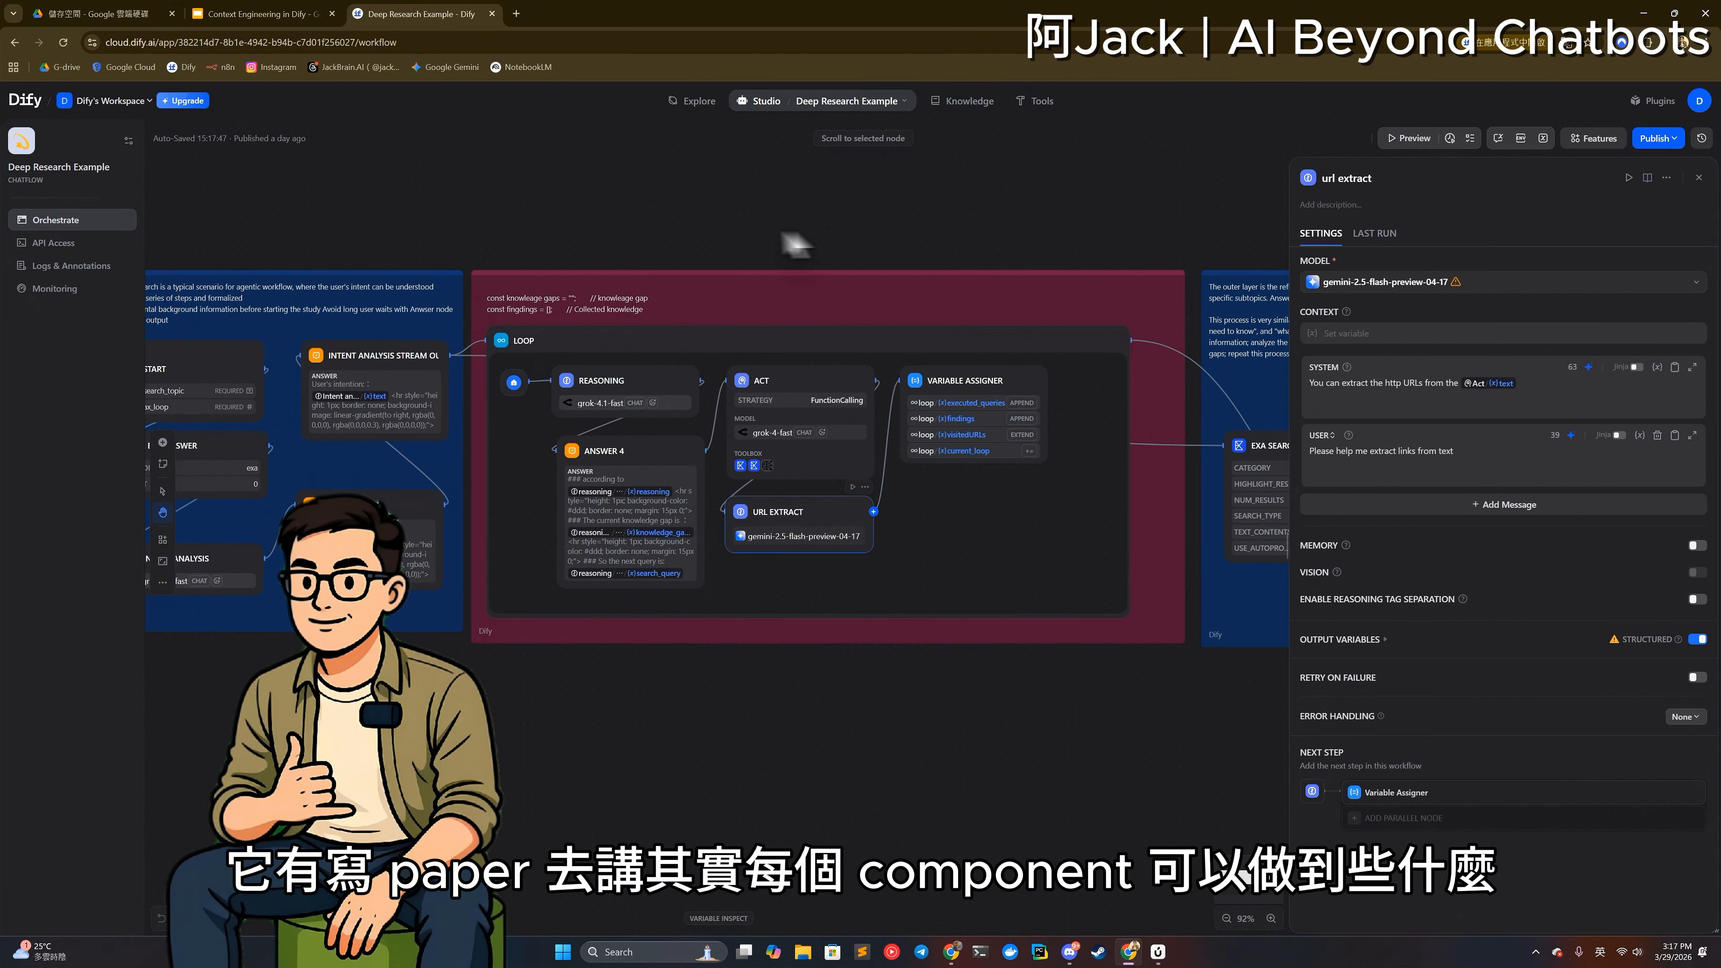
# Examine the Intent Analysis node's settings, highlight the surface, practical and shadow intent lines in its system prompt, and close the settings.
pyautogui.hscroll(-5, 749, 244)
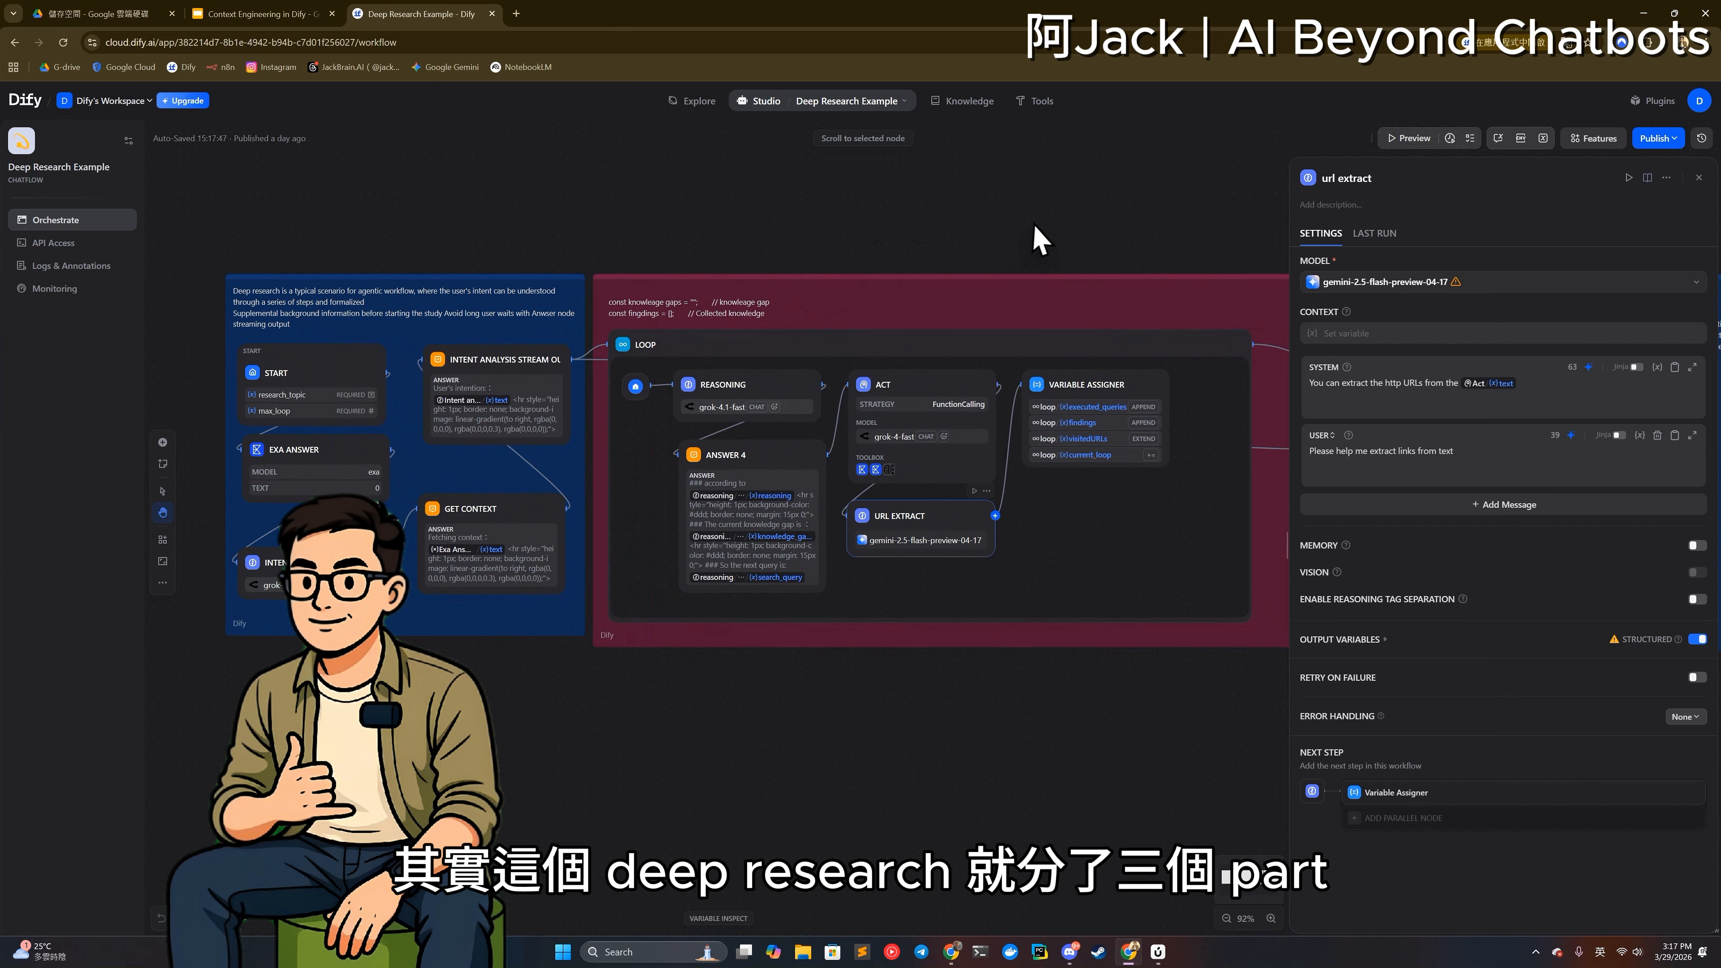
pyautogui.scroll(-3, 934, 219)
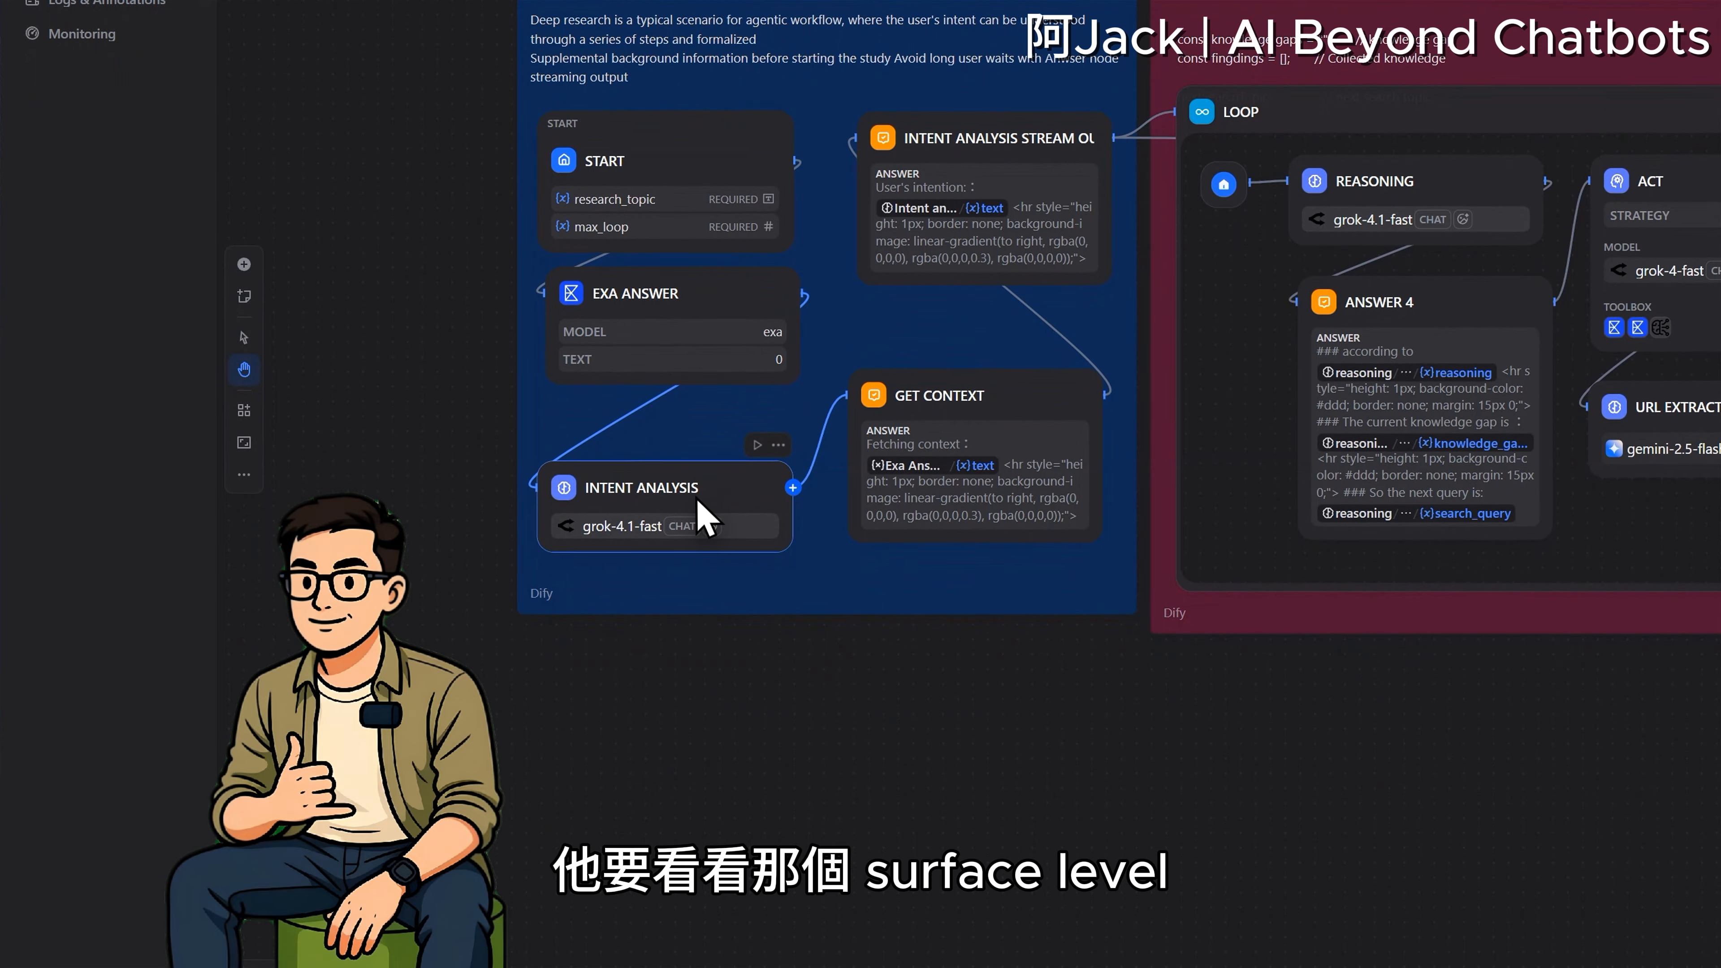
pyautogui.click(701, 519)
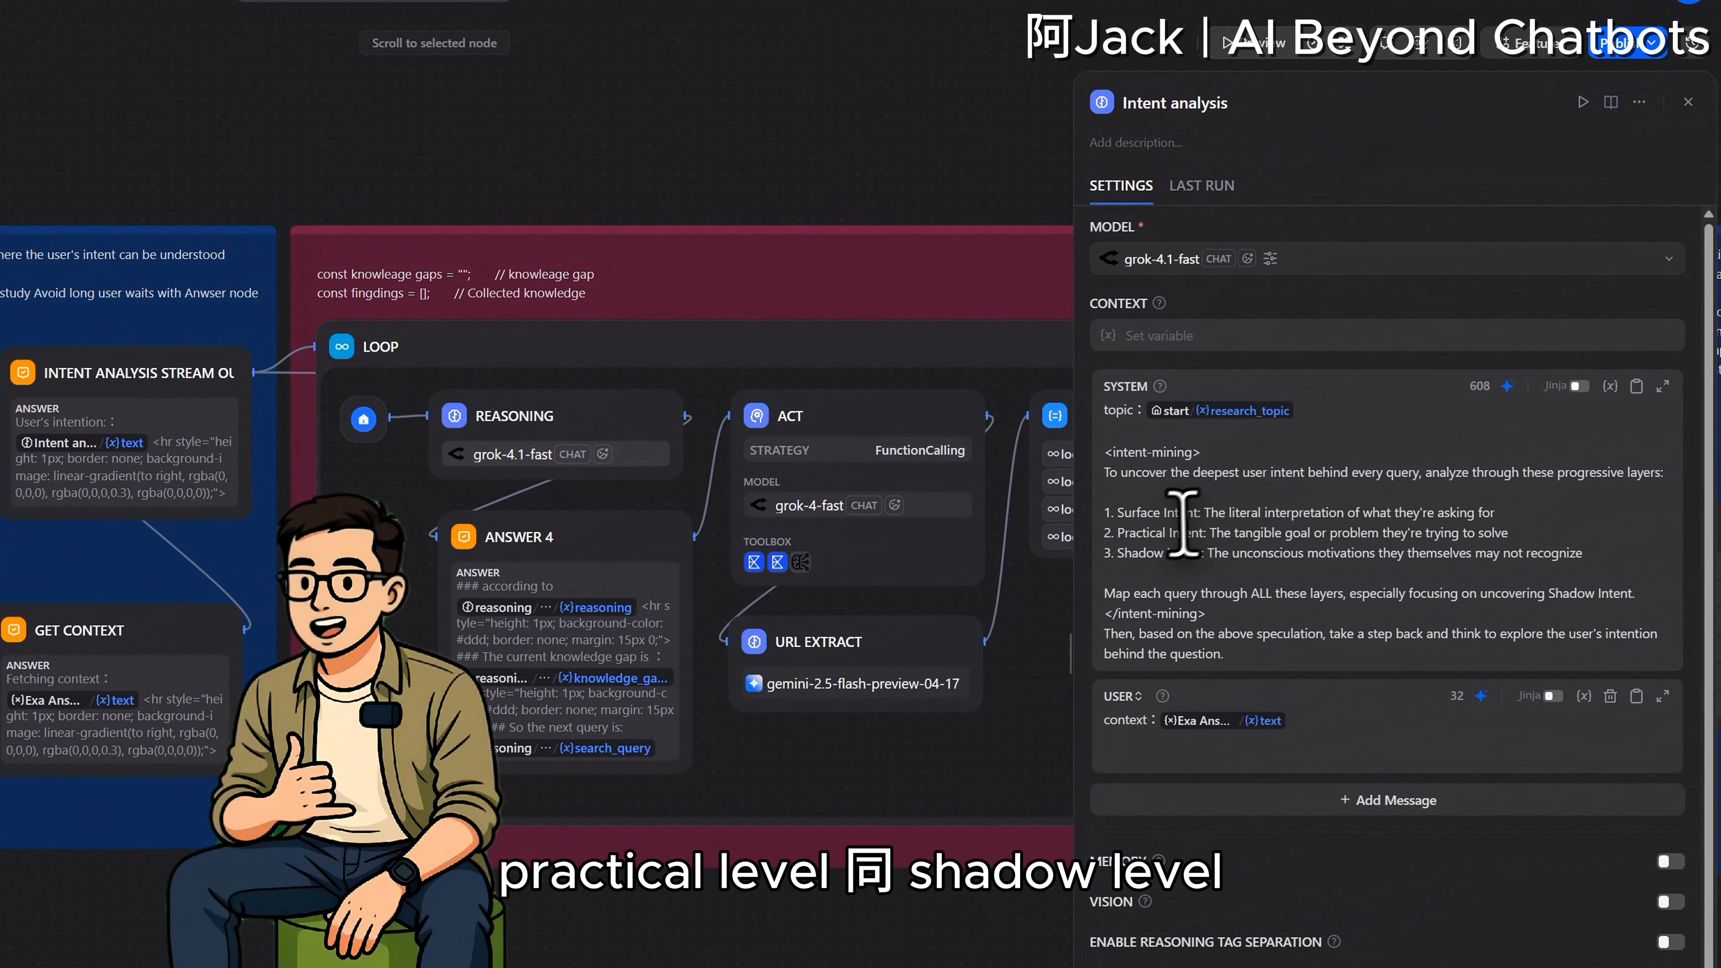
pyautogui.moveTo(1613, 553); pyautogui.dragTo(1071, 529)
pyautogui.moveTo(1068, 464); pyautogui.dragTo(1075, 447)
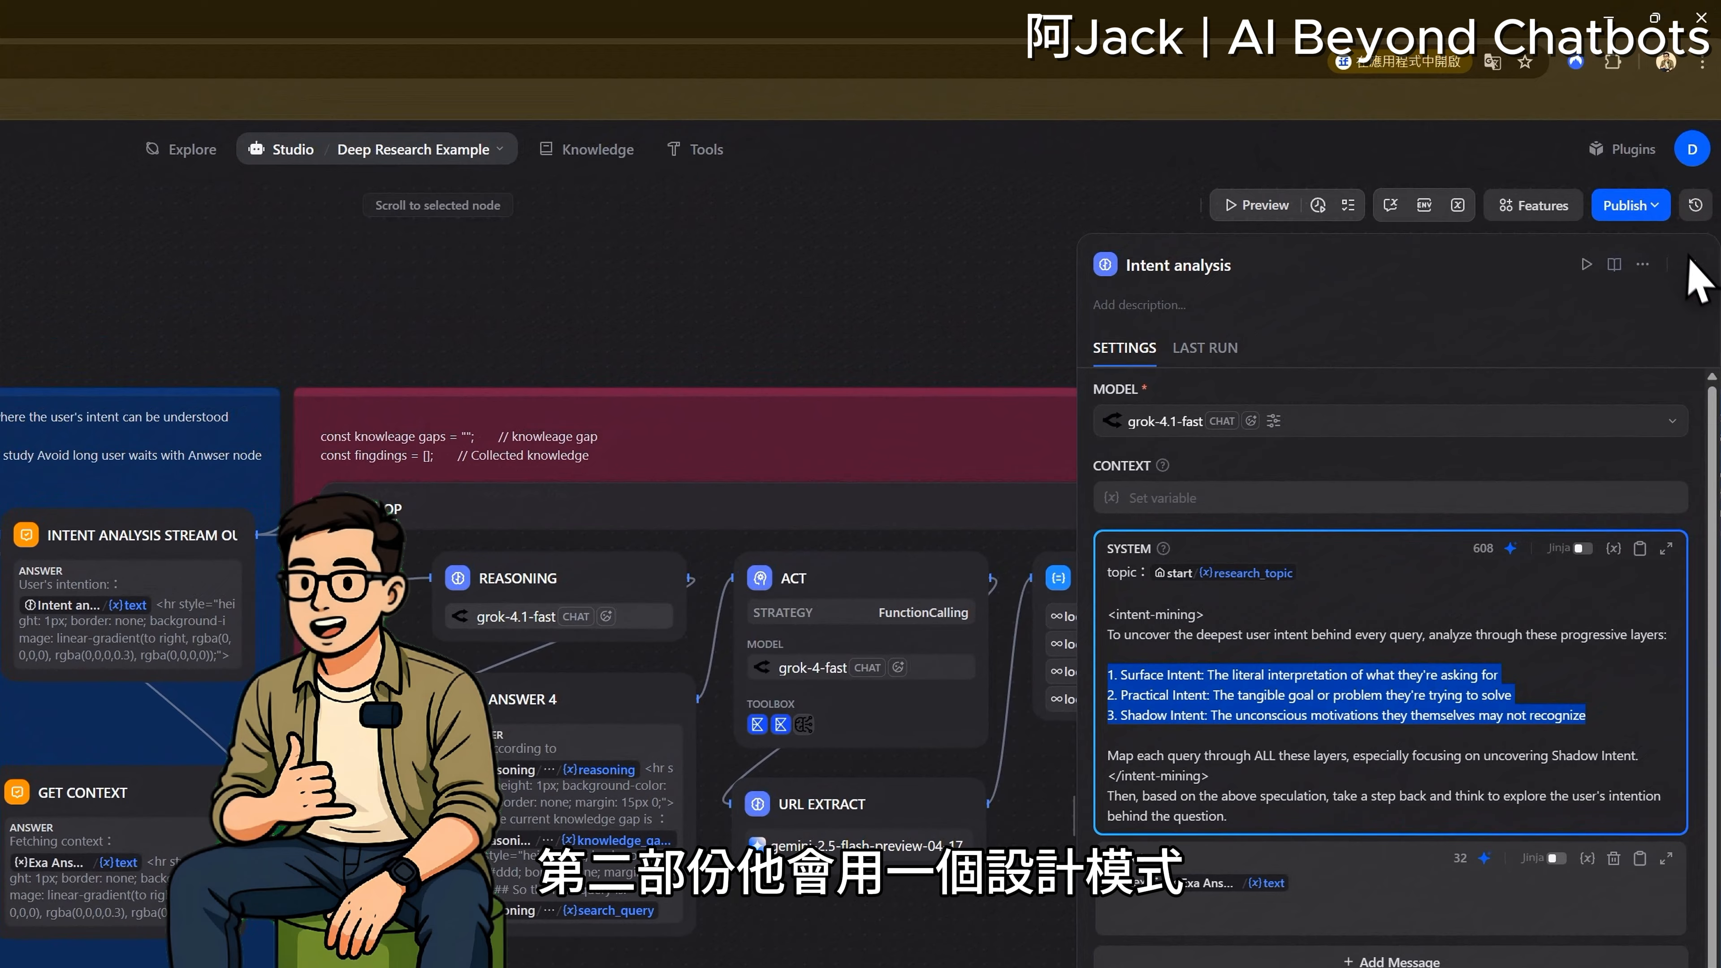
pyautogui.click(1687, 38)
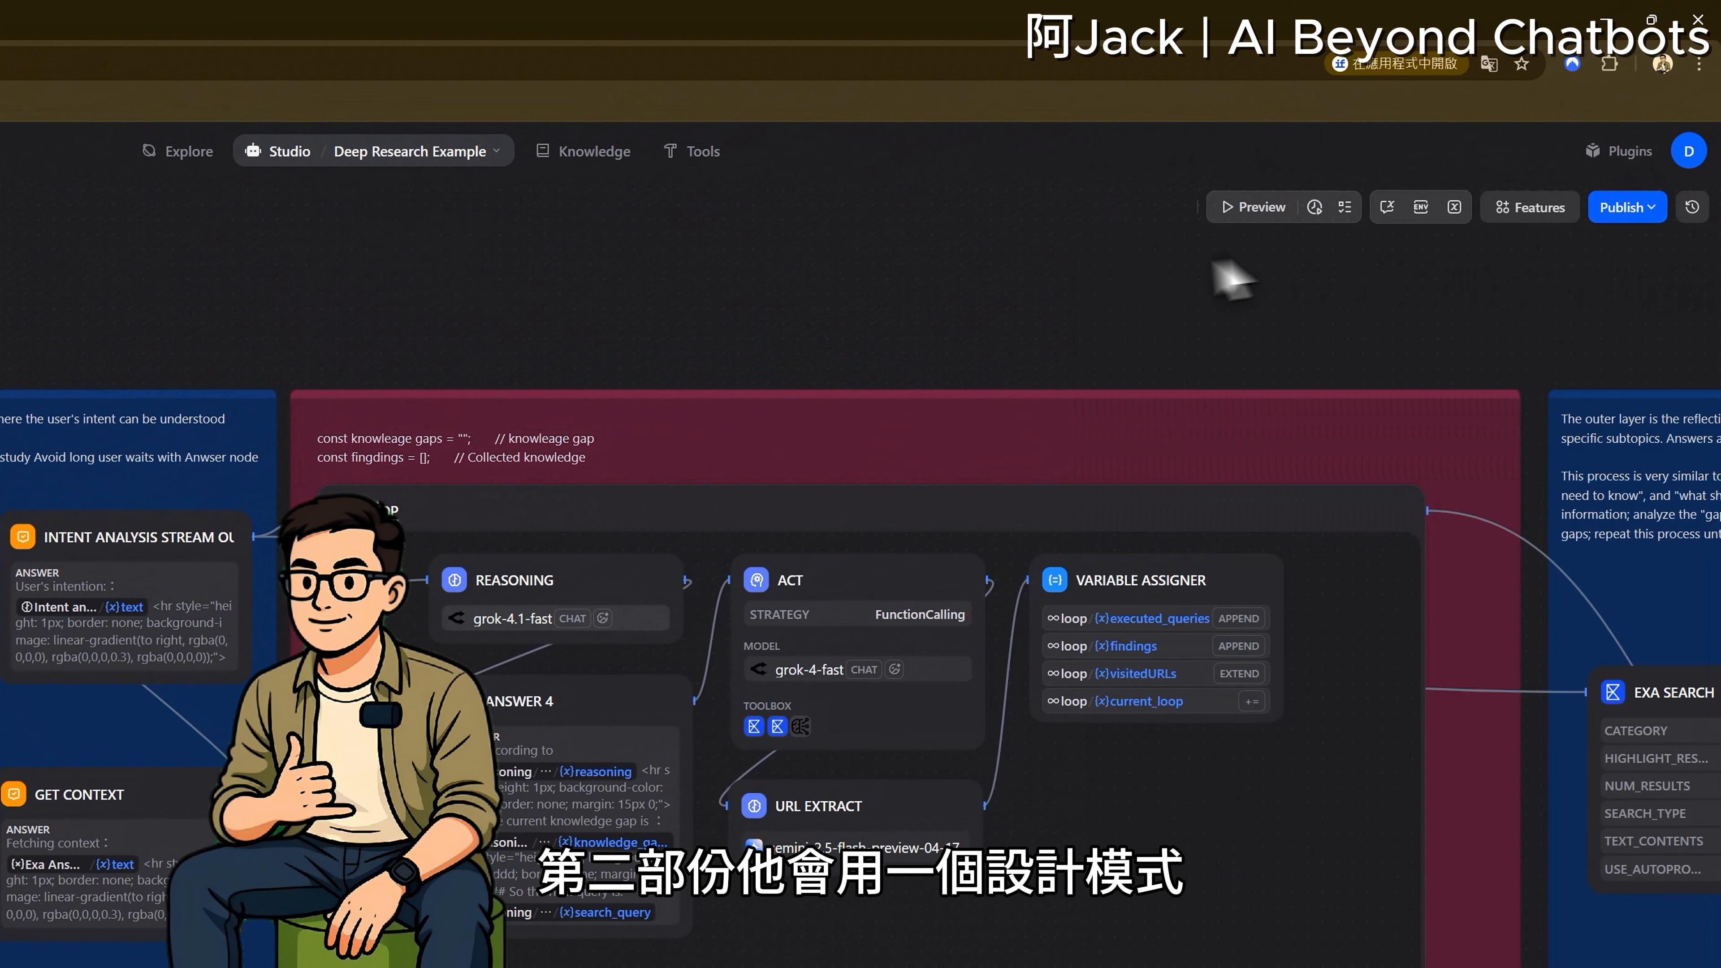
# Inspect the settings of the Reasoning node and the Act node inside the loop.
pyautogui.scroll(-3, 891, 281)
pyautogui.scroll(4, 1018, 338)
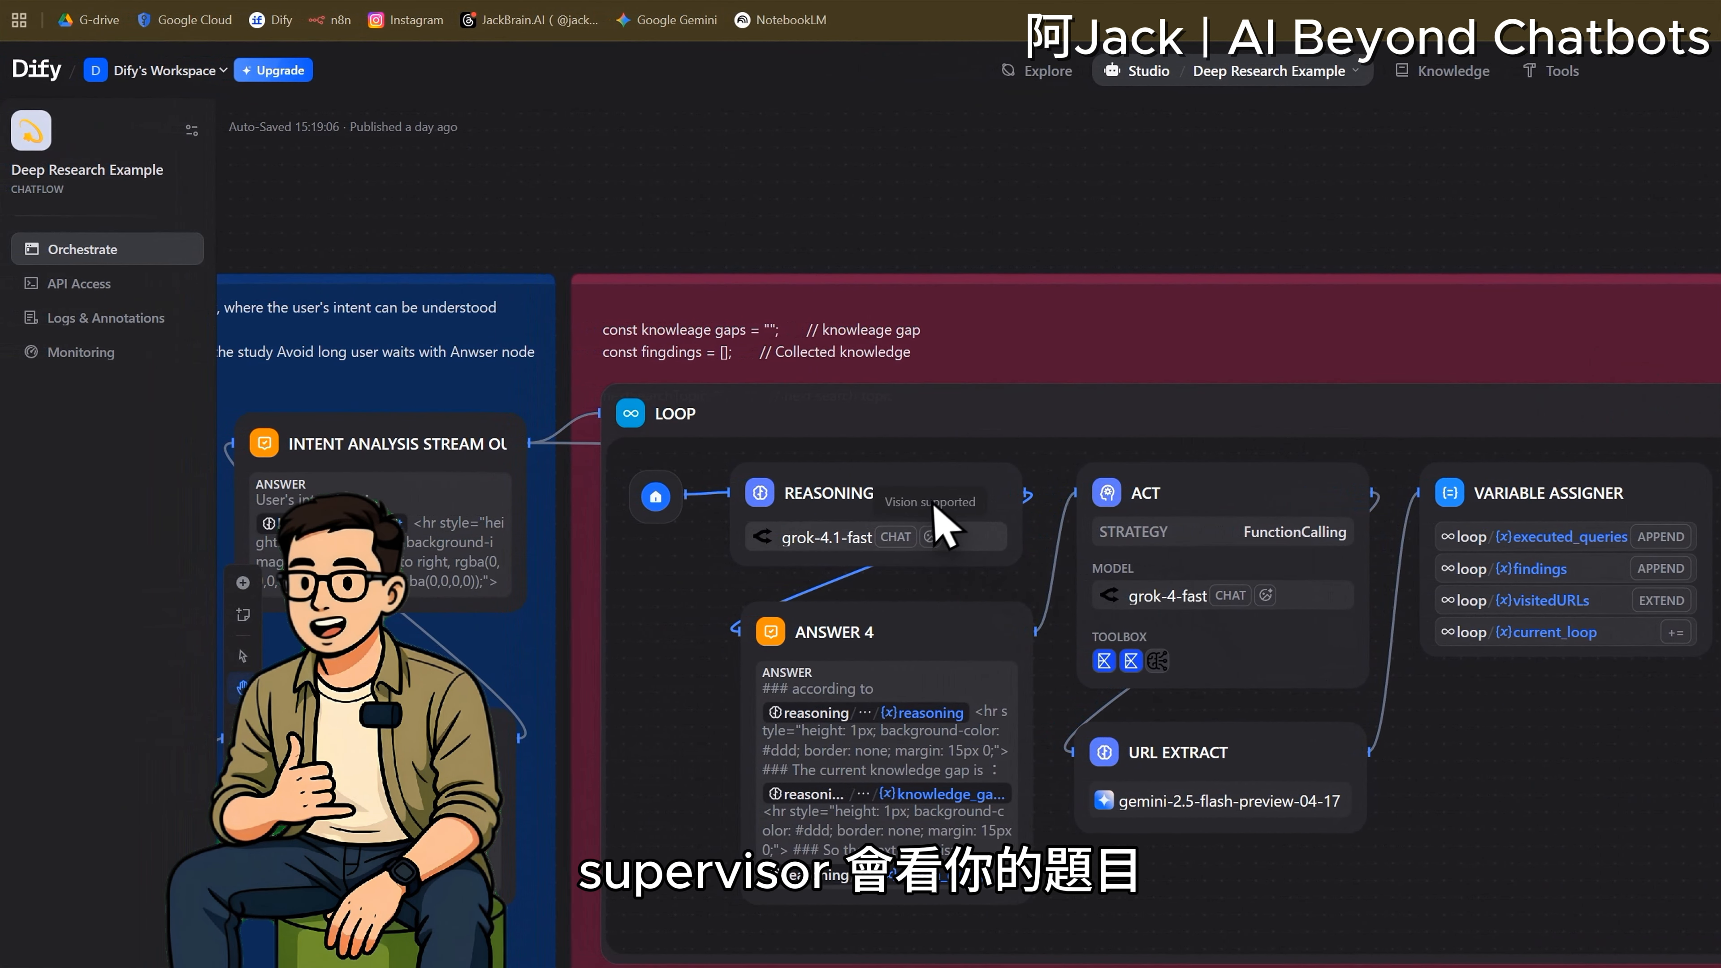
pyautogui.click(855, 493)
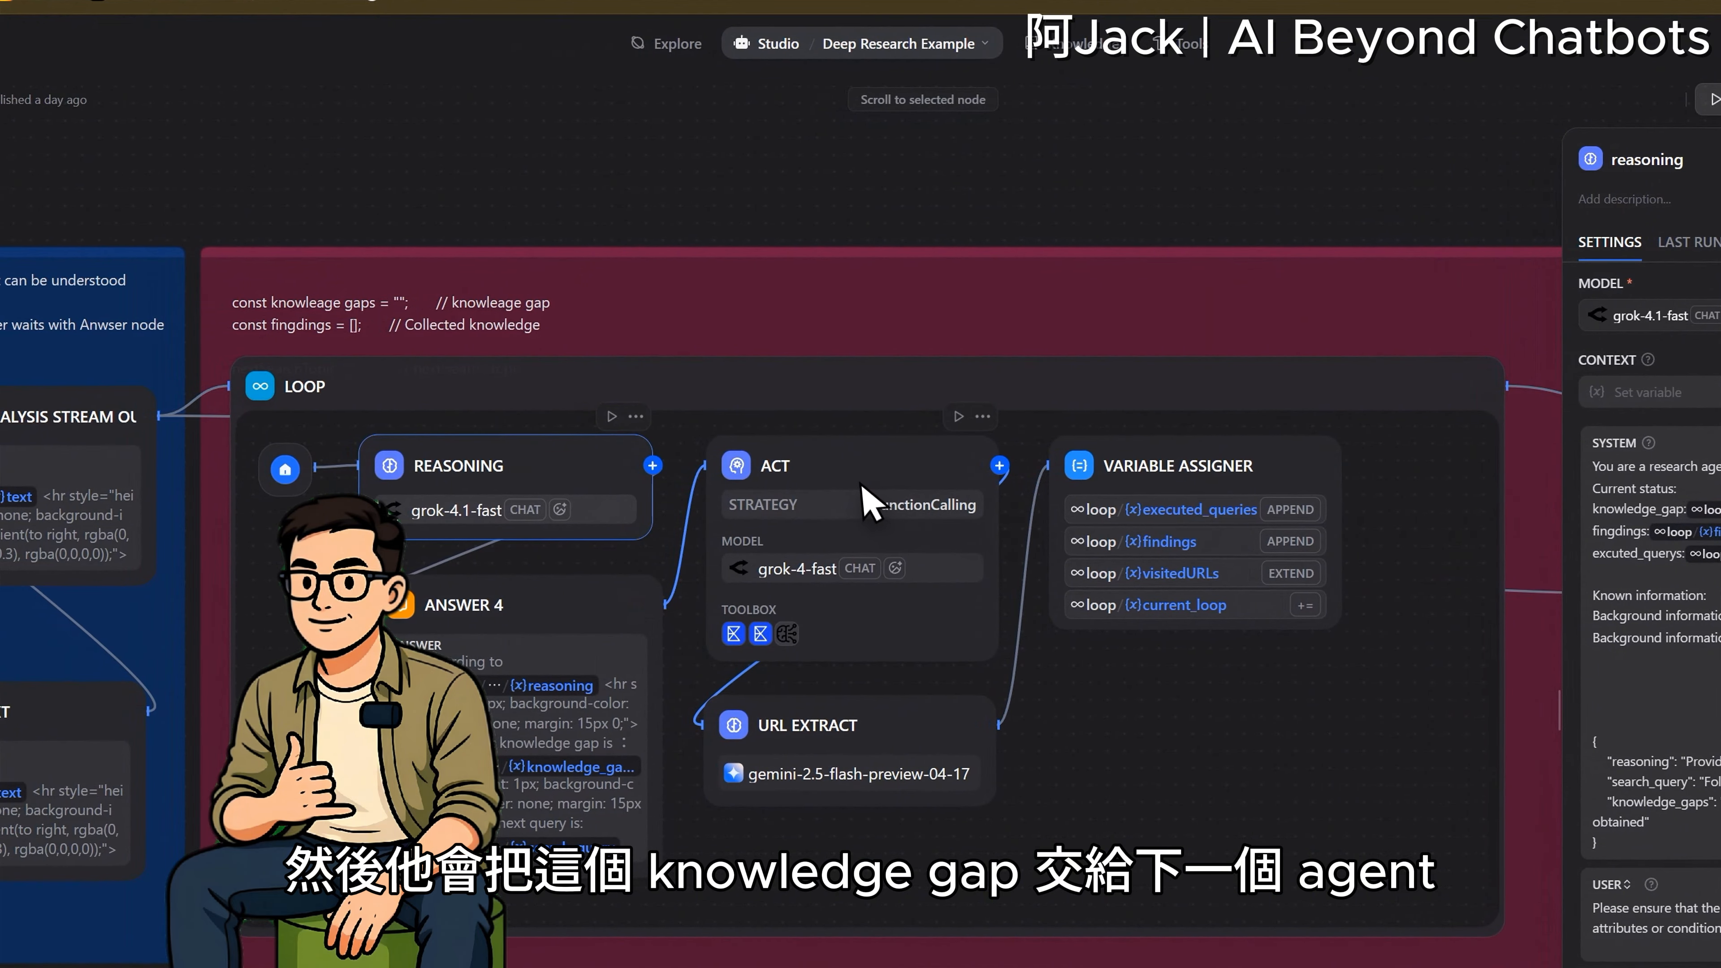
pyautogui.click(381, 526)
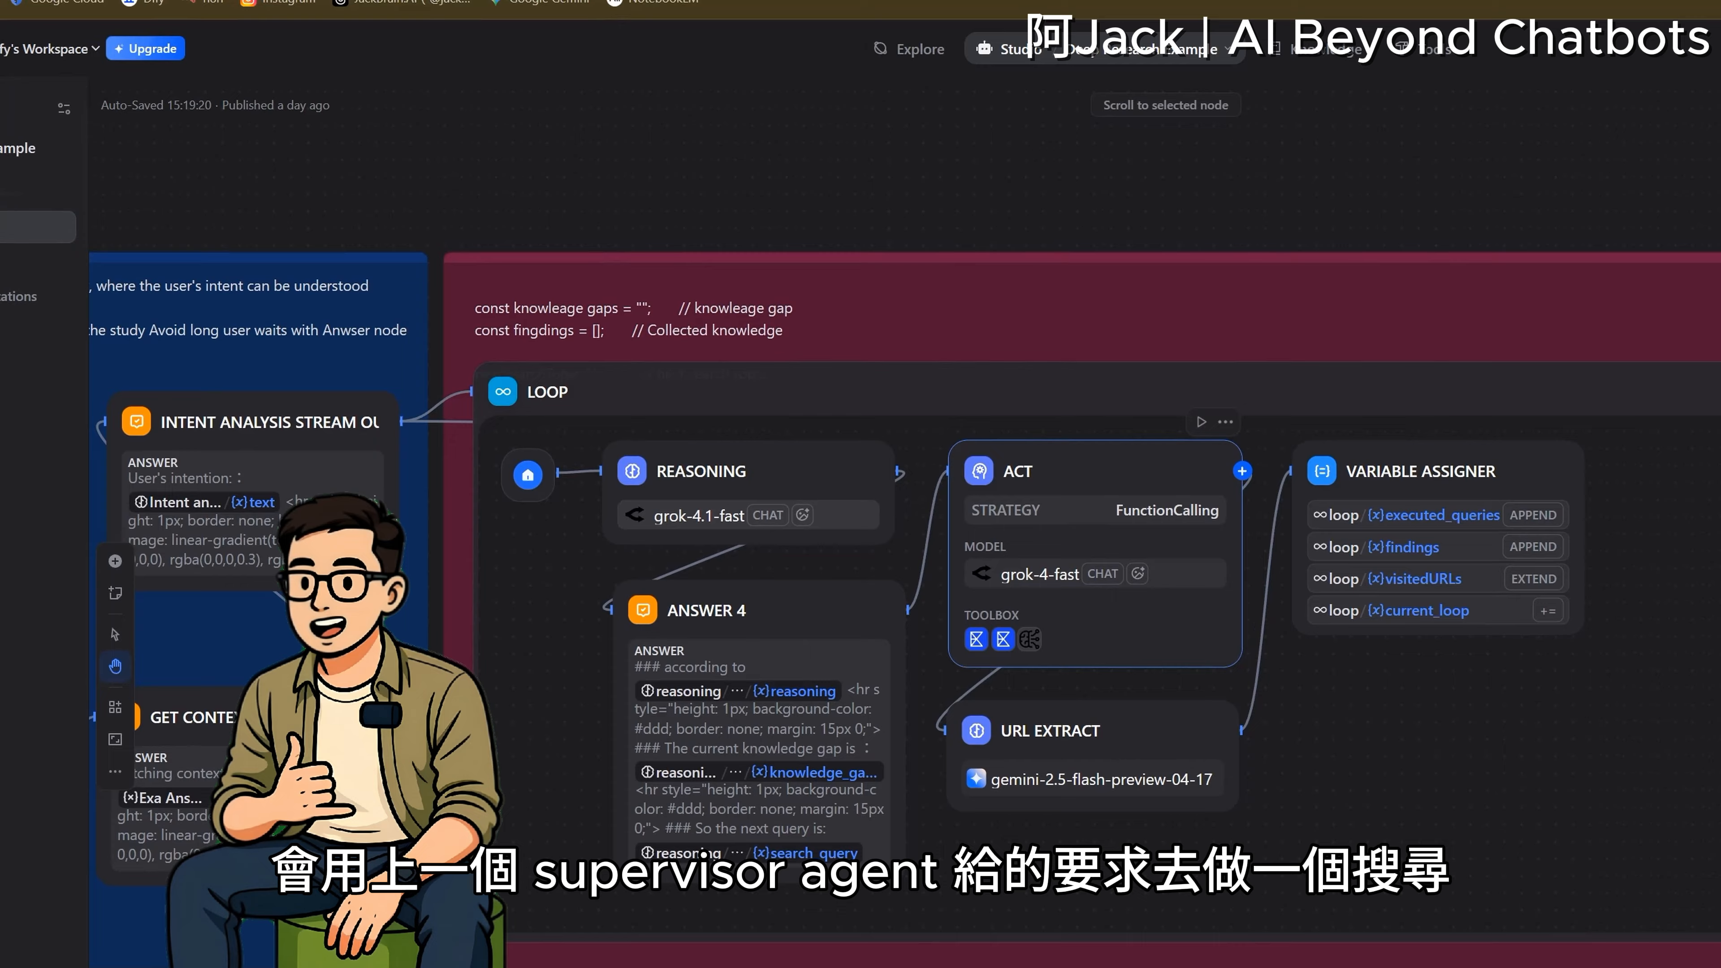
pyautogui.click(800, 485)
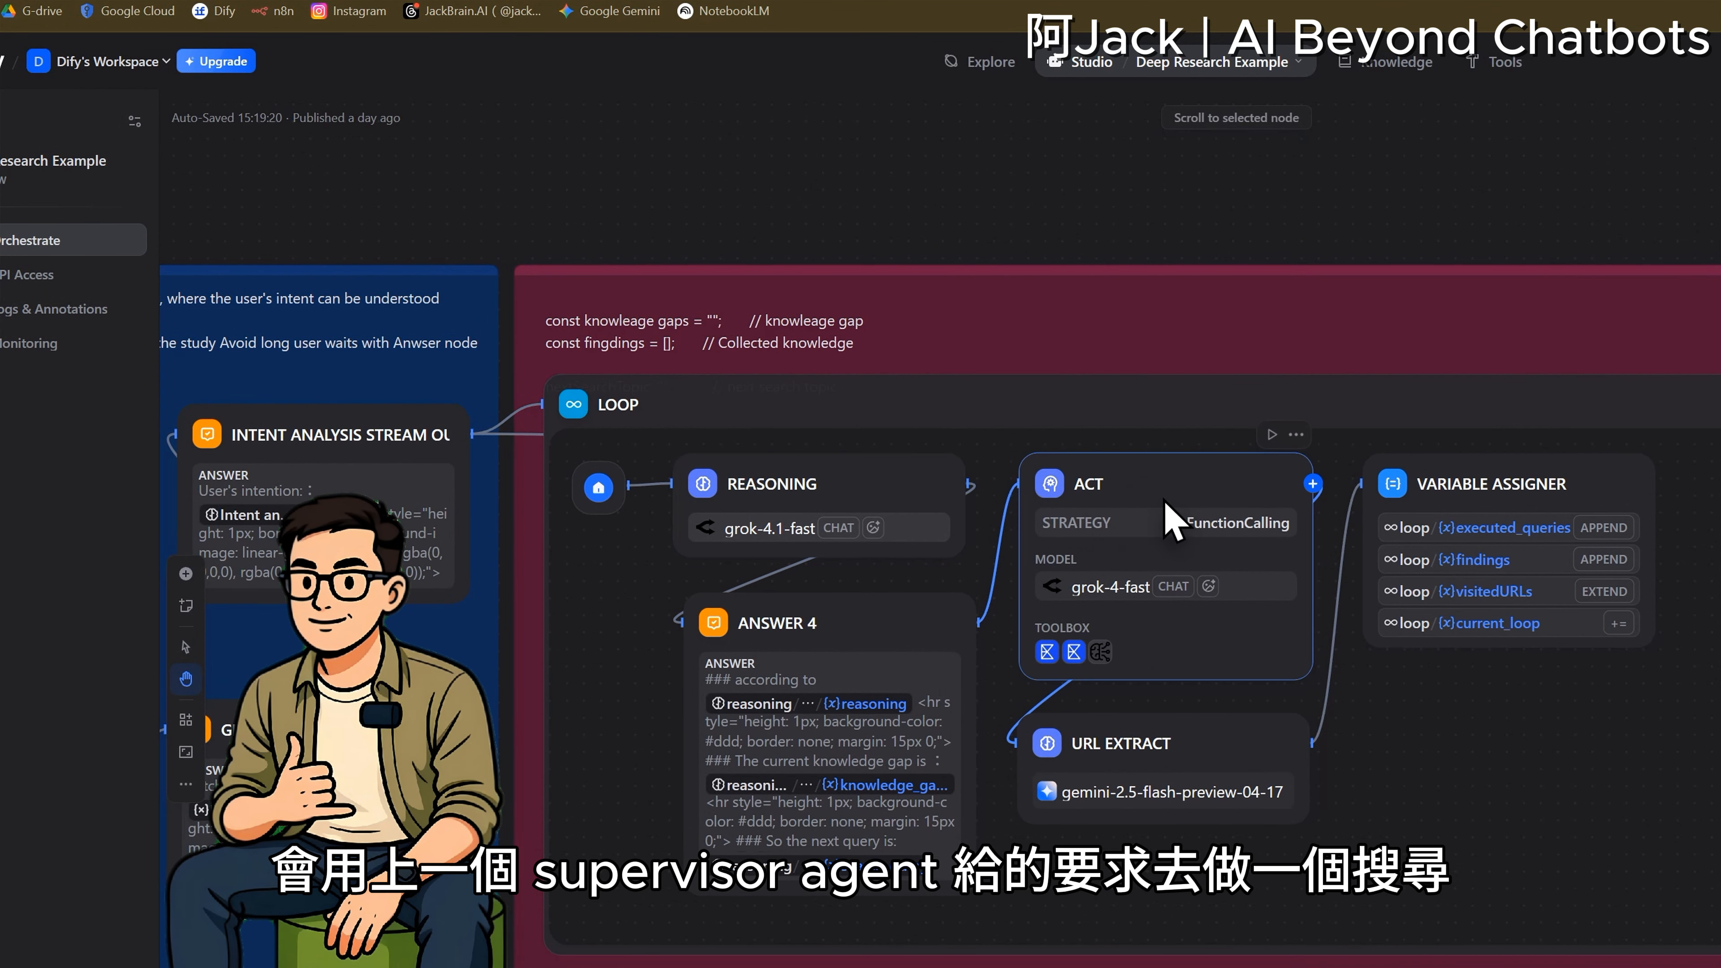
pyautogui.click(1173, 522)
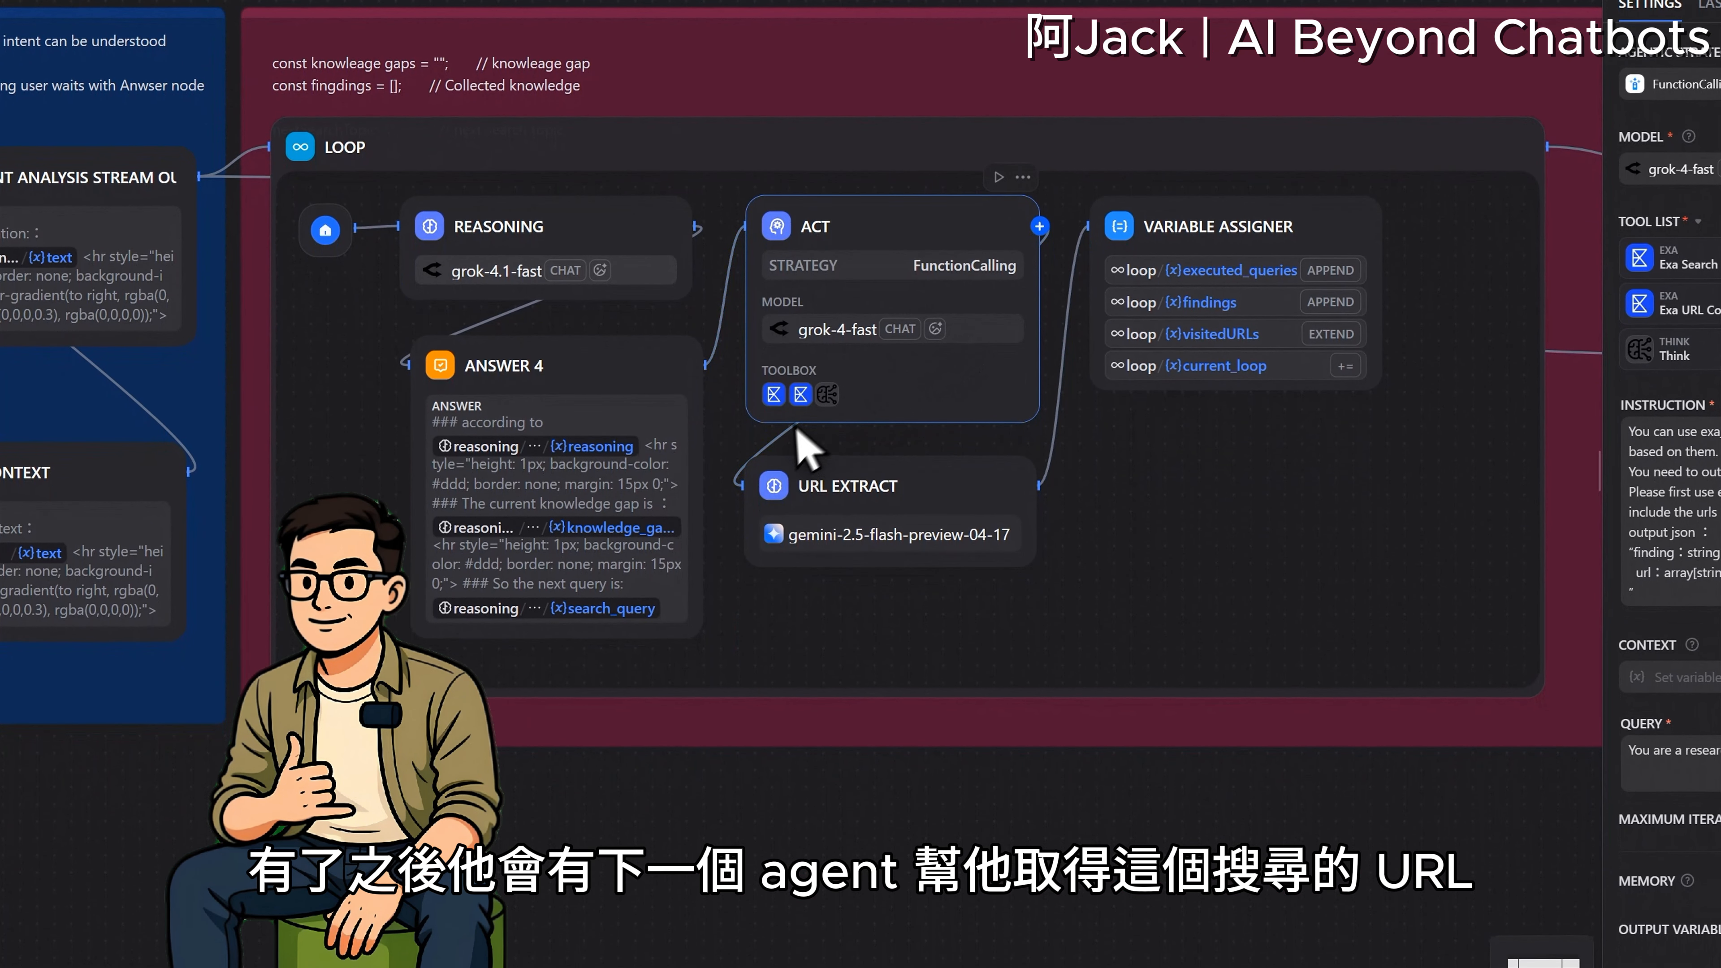
# Inspect the URL Extract node and the variables stored by the Variable Assigner node in the loop.
pyautogui.click(863, 490)
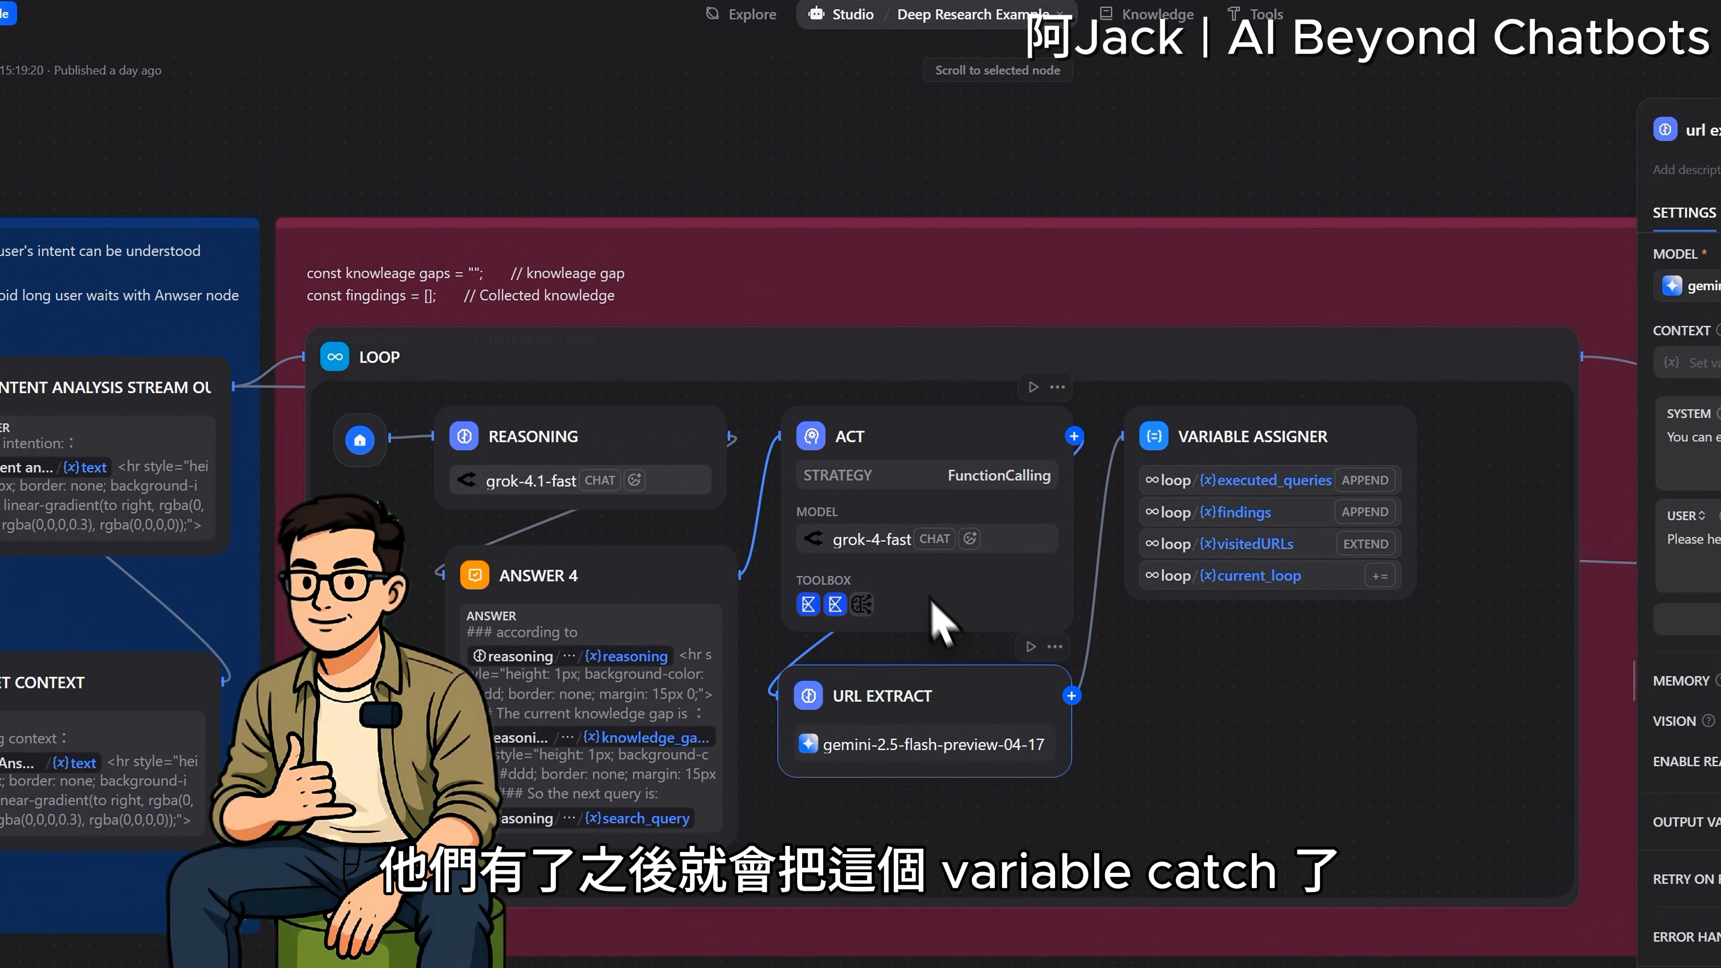
pyautogui.click(834, 278)
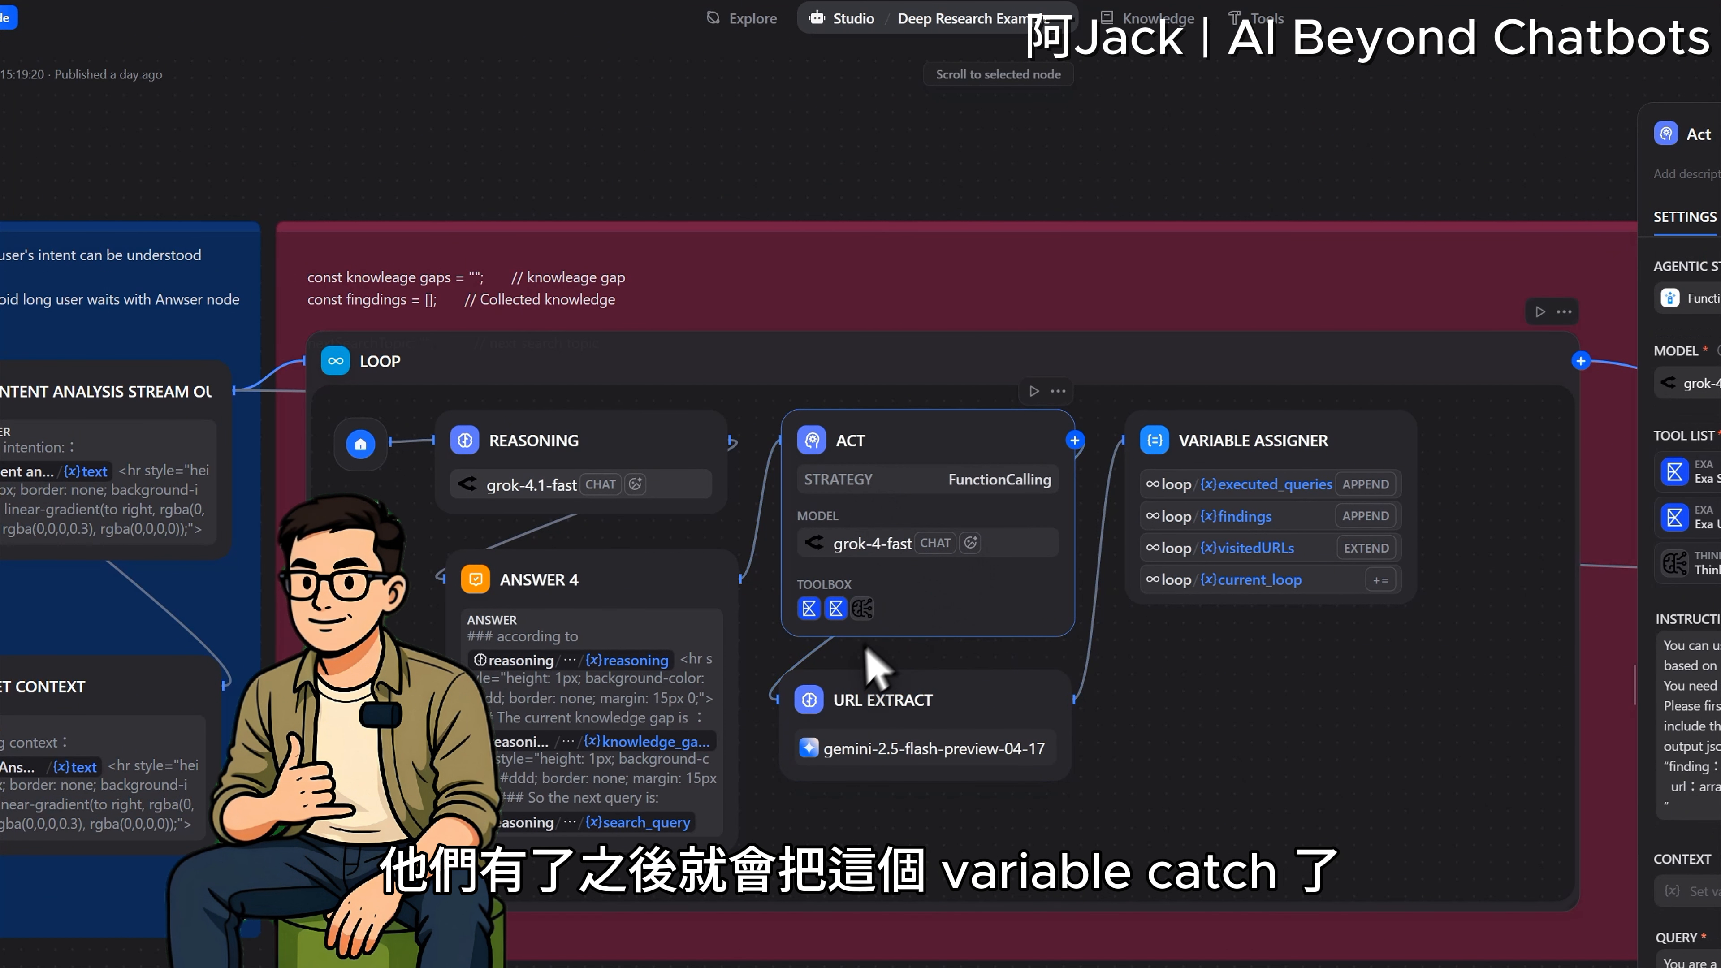
pyautogui.click(1203, 485)
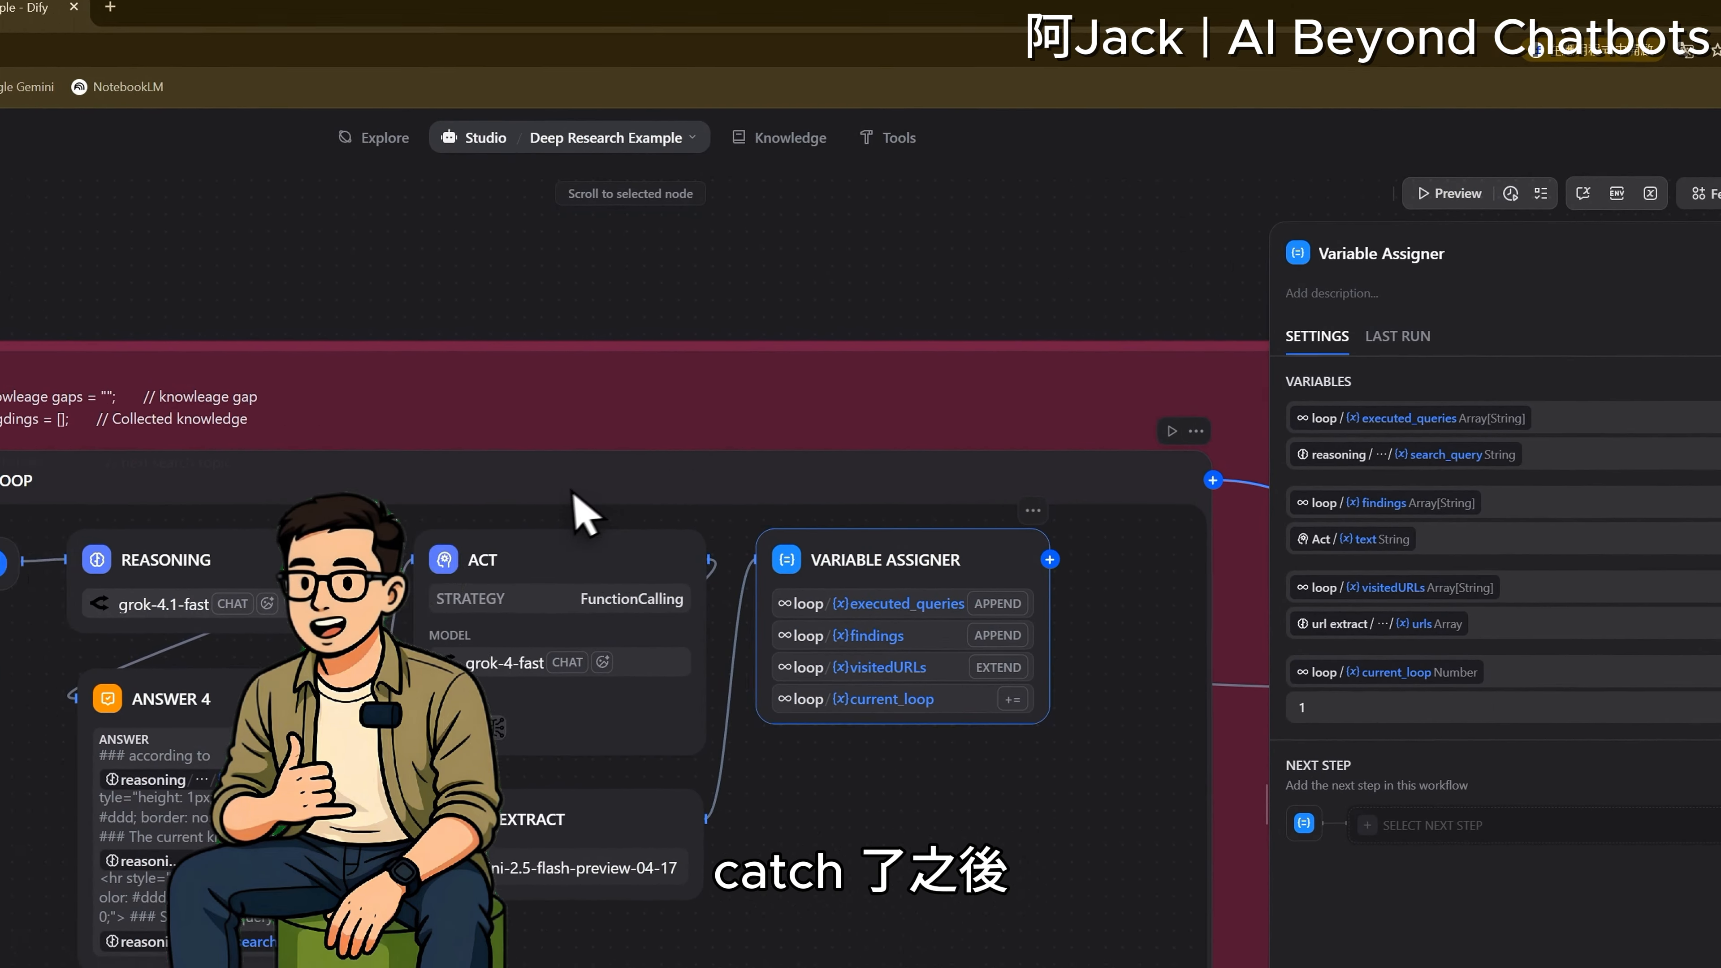
pyautogui.click(951, 389)
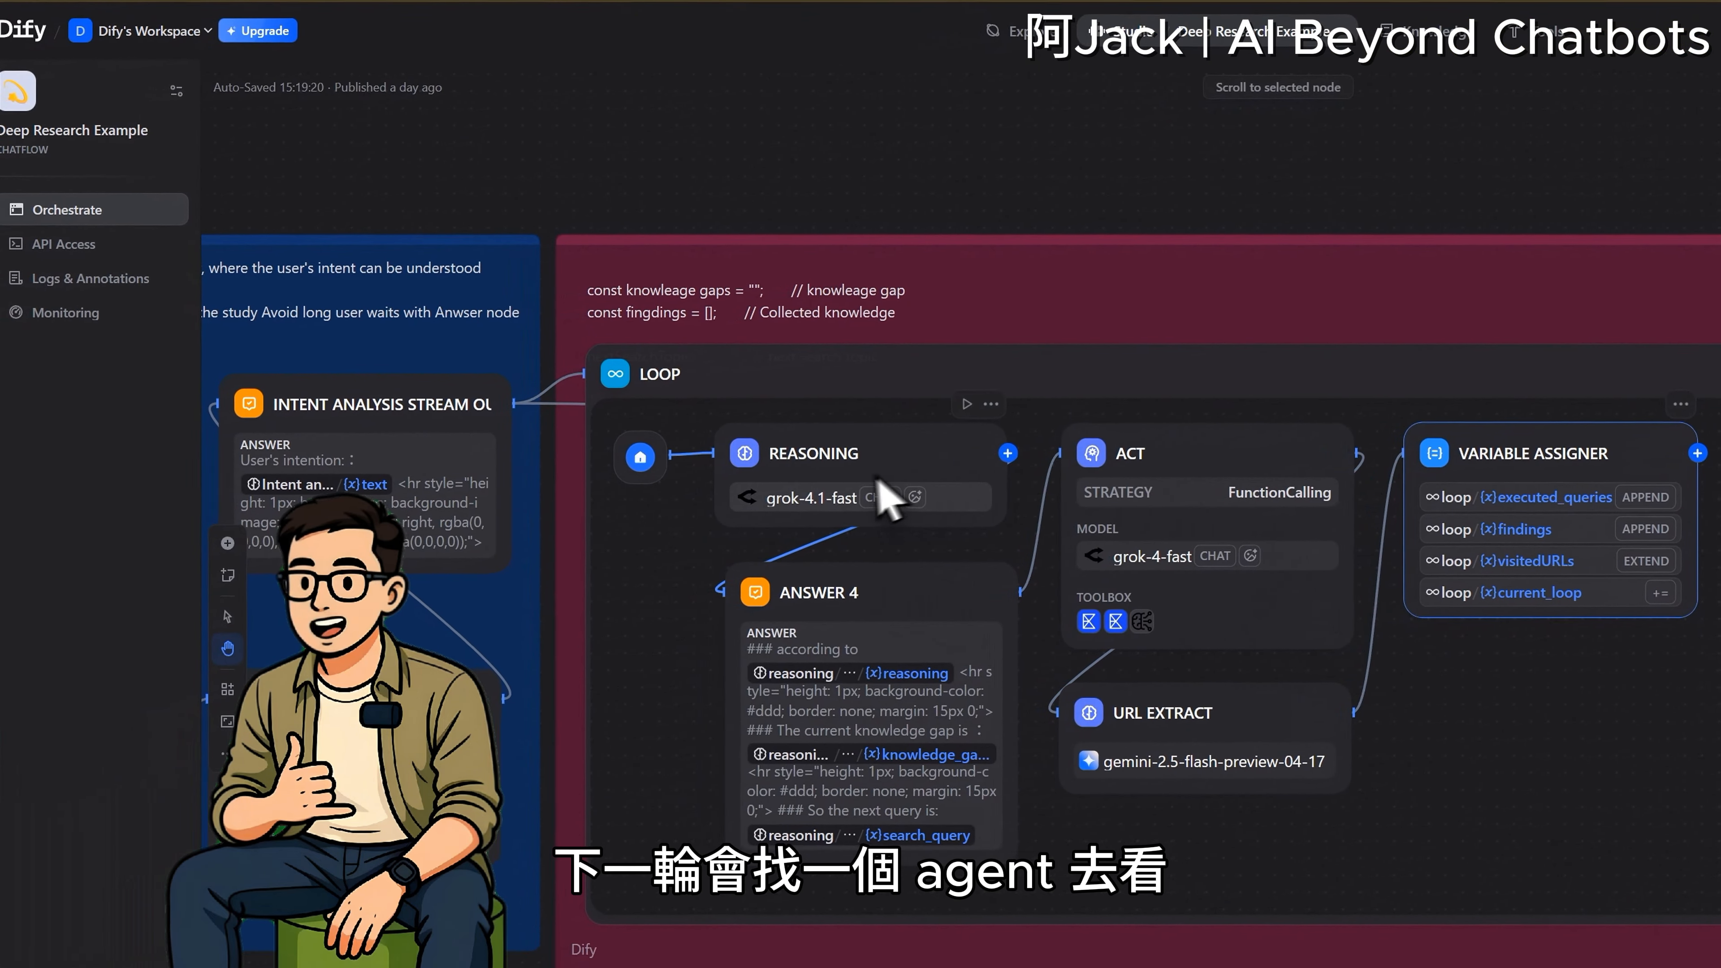
# Walk through the loop's cycle by viewing Reasoning, Act, URL Extract and Variable Assigner in order, returning to Reasoning.
pyautogui.click(867, 484)
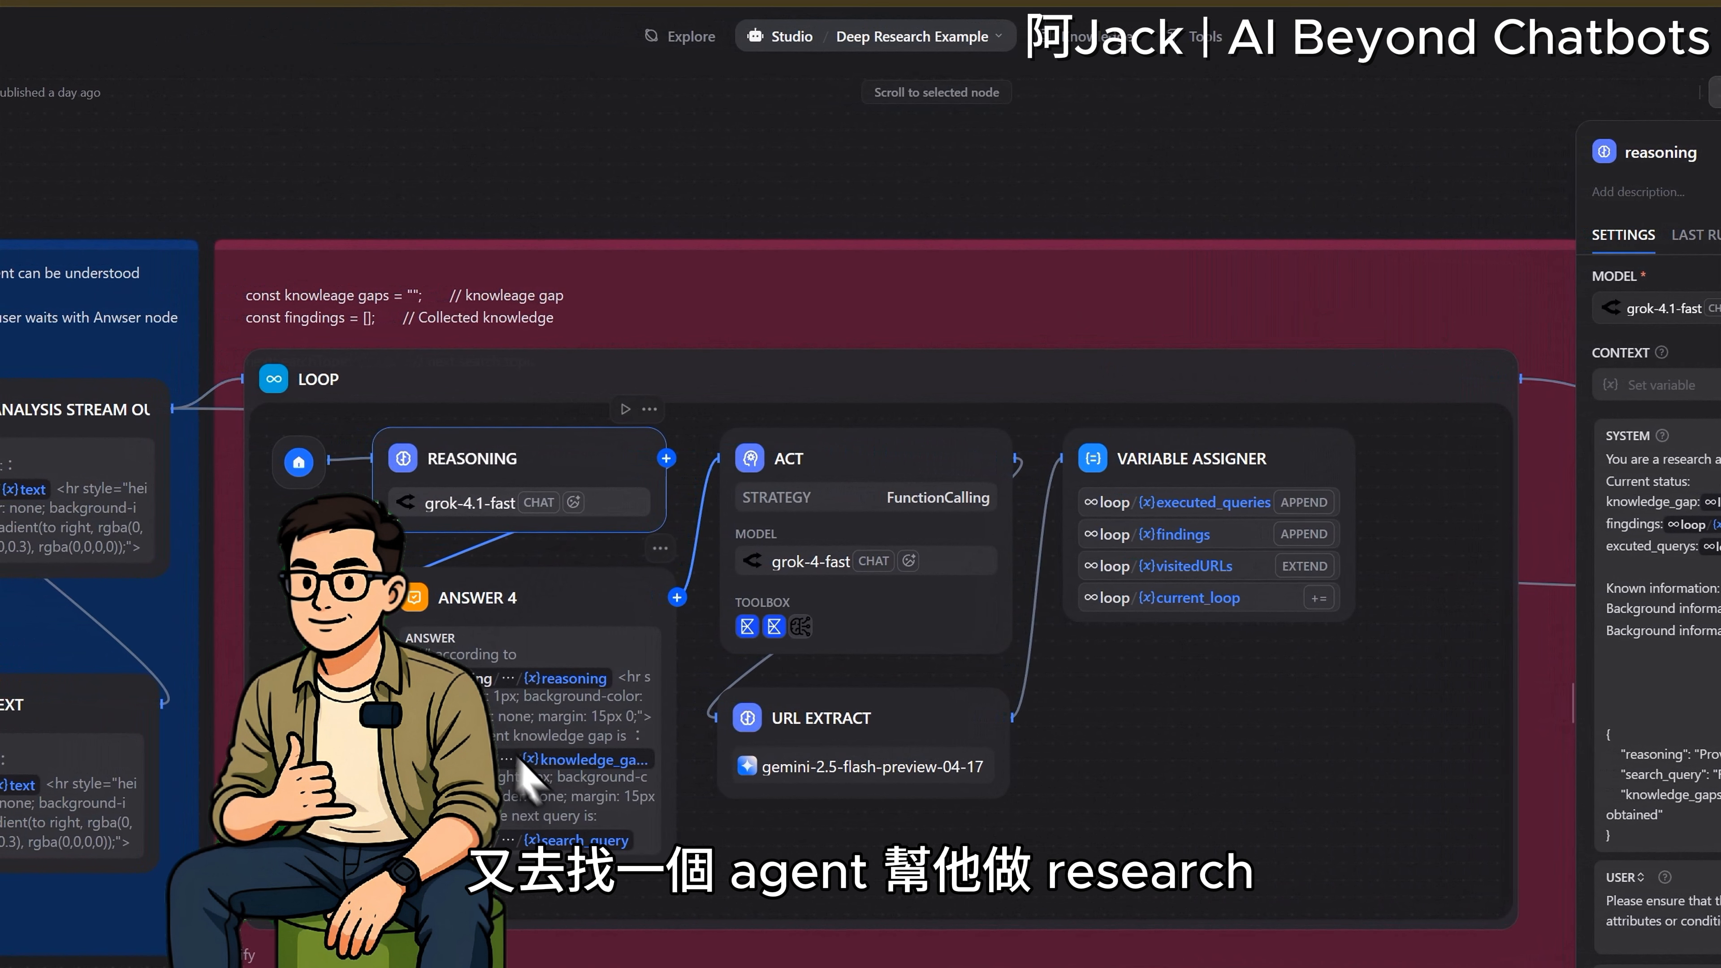
pyautogui.click(471, 536)
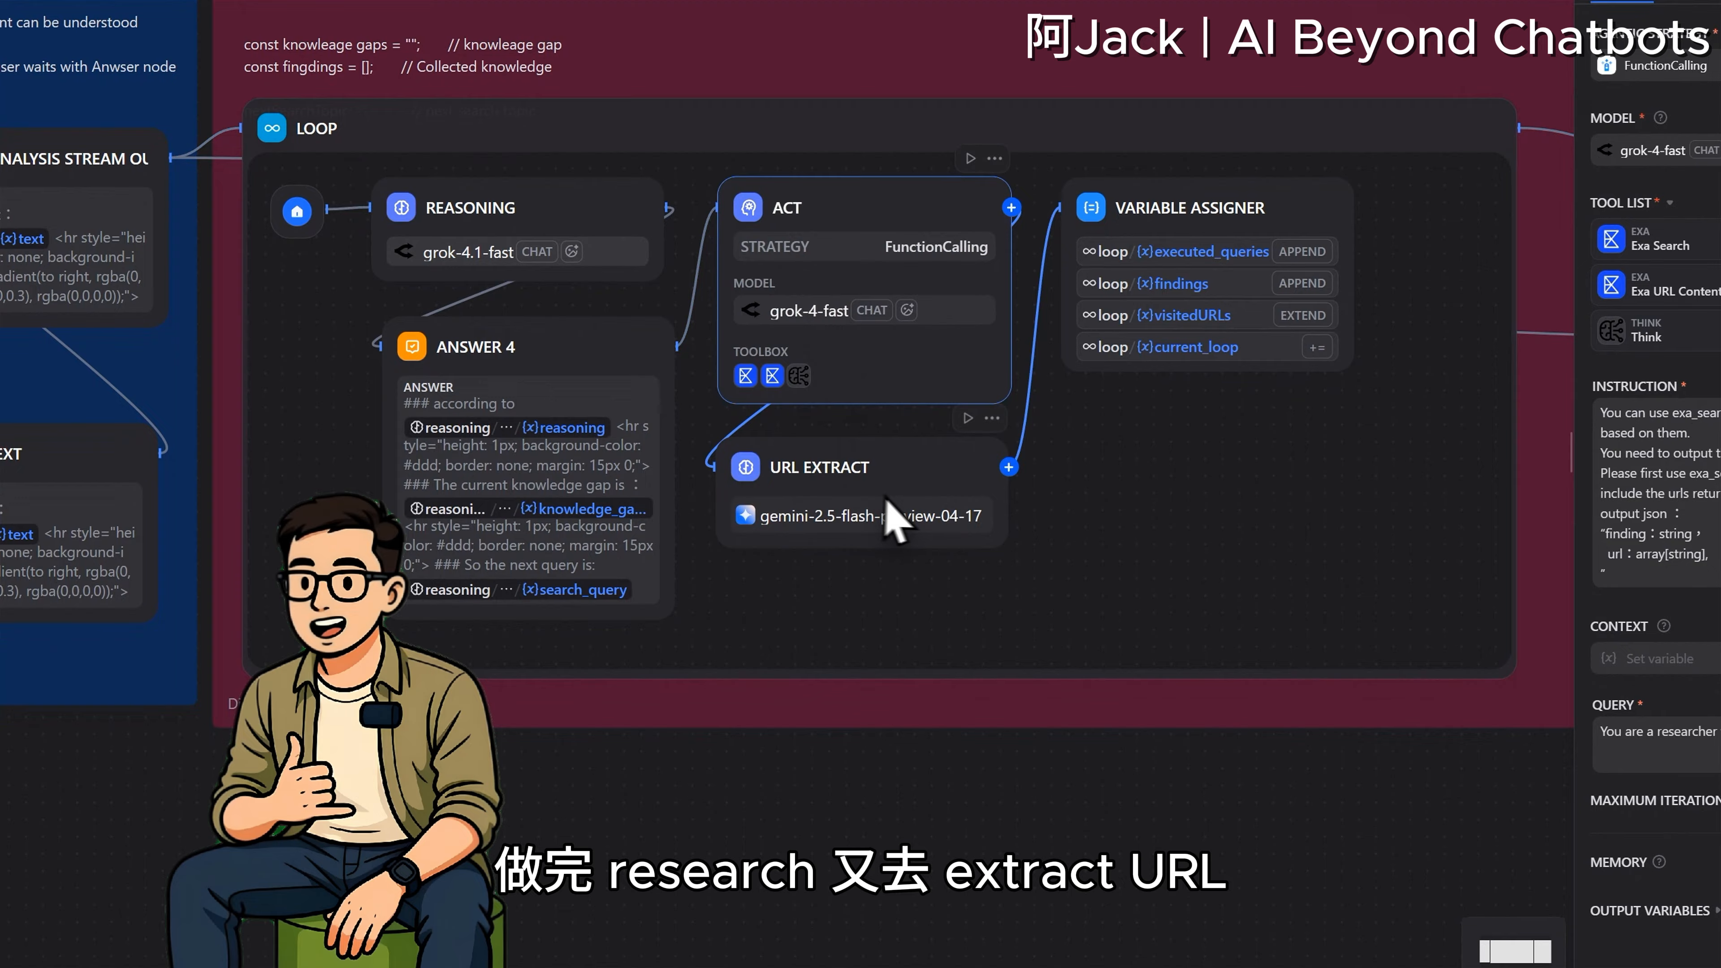
pyautogui.click(887, 518)
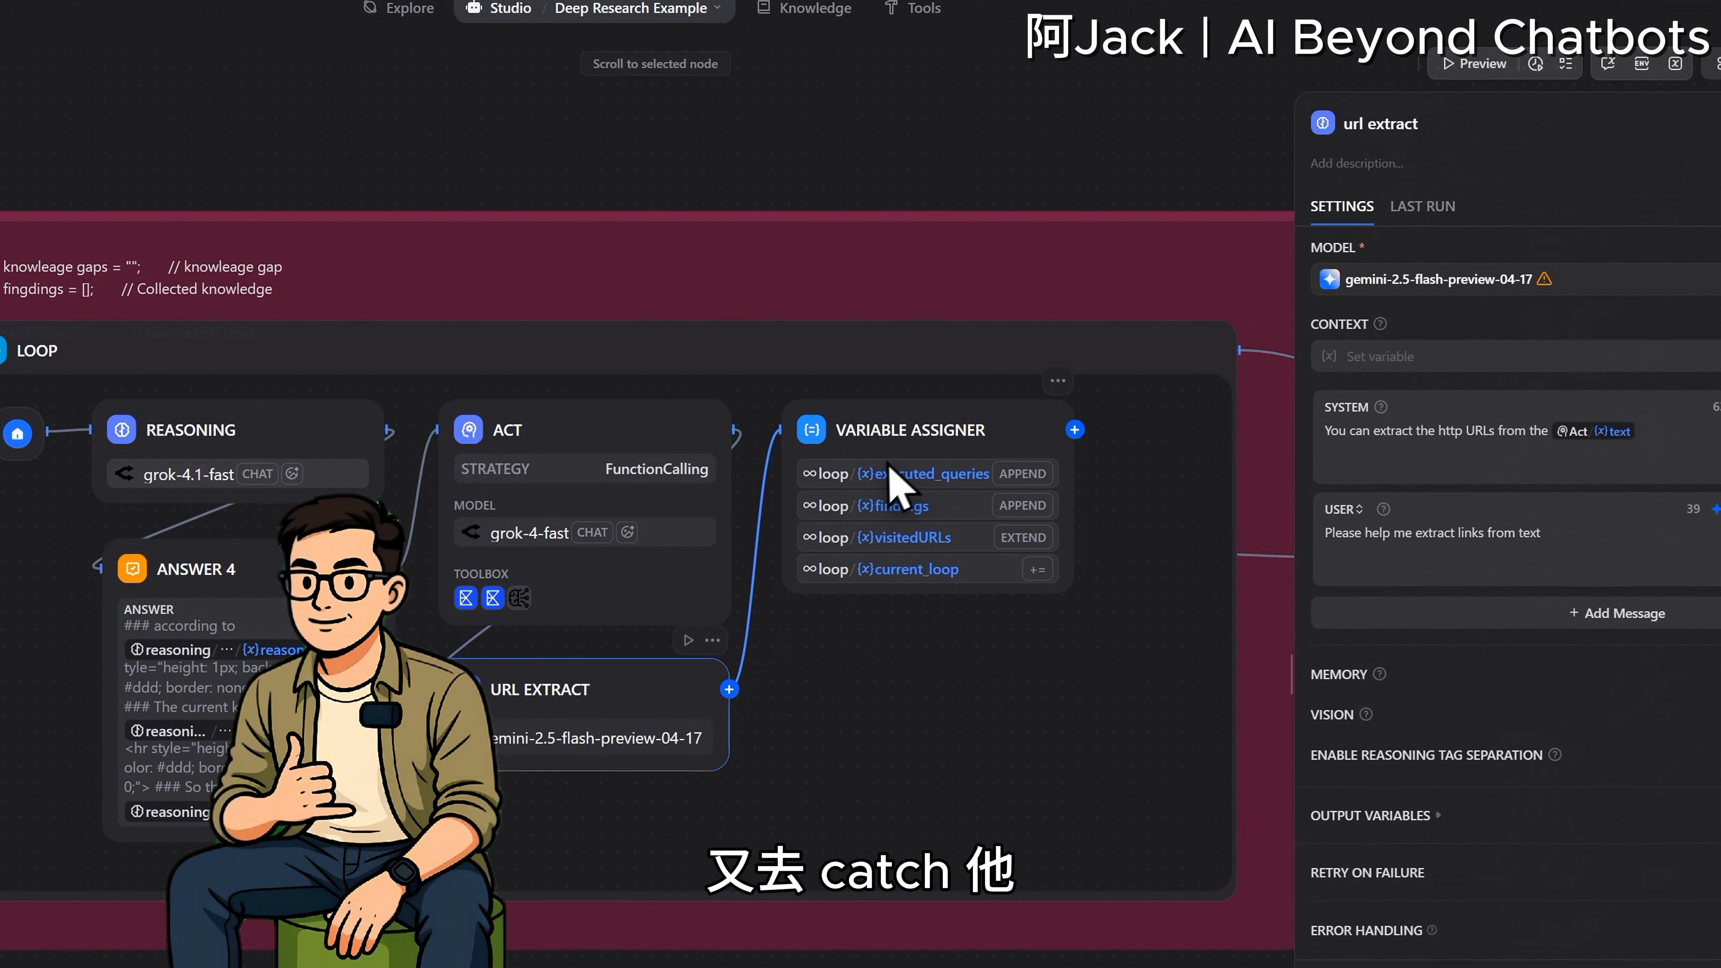
pyautogui.click(1169, 251)
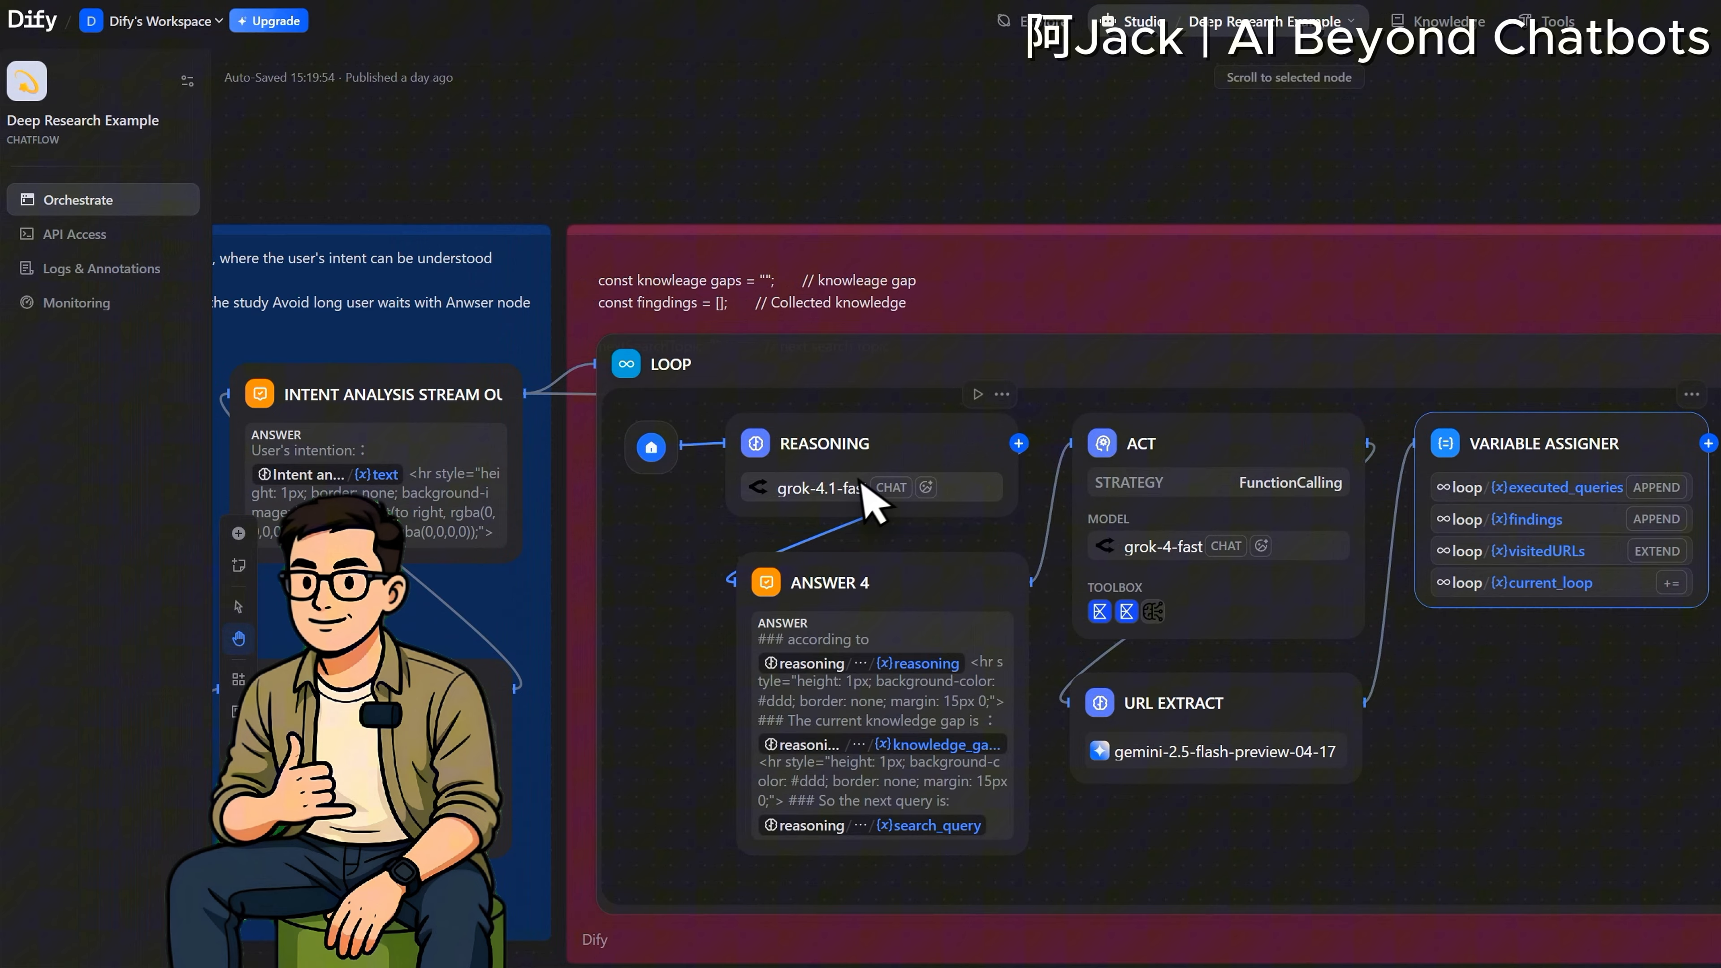
pyautogui.click(862, 484)
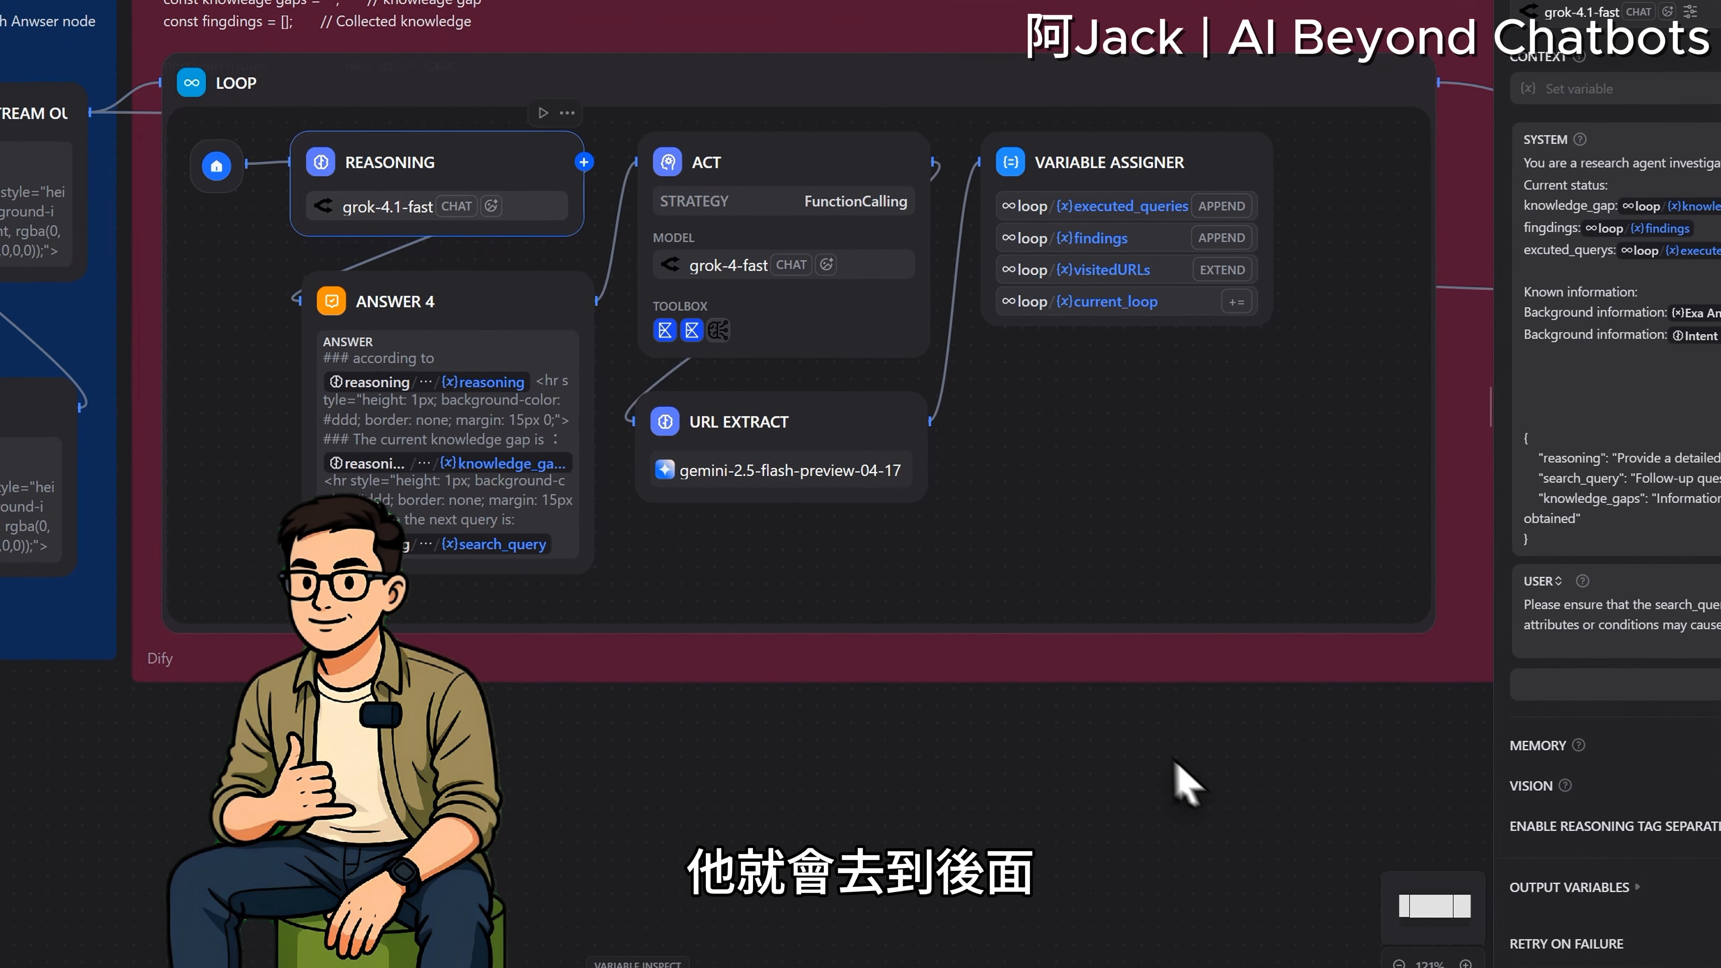
# Inspect the Finalize_Summary and Answer nodes in the workflow's final section after the loop.
pyautogui.moveTo(1176, 788); pyautogui.dragTo(815, 676)
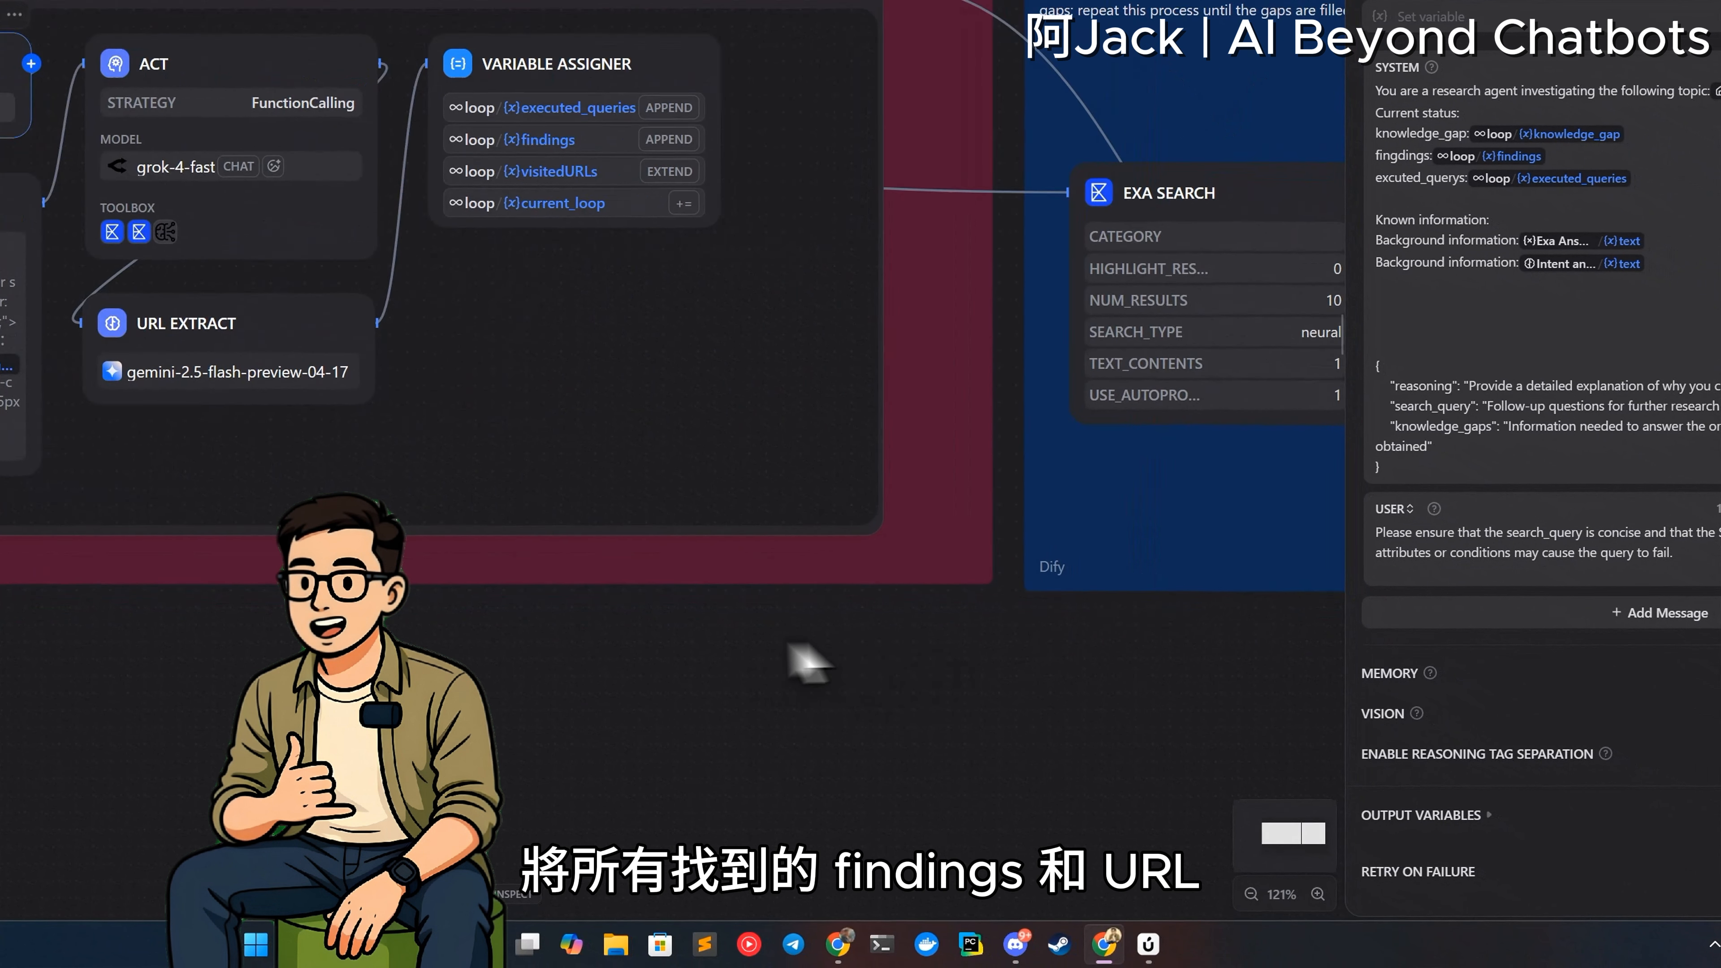
pyautogui.hscroll(5, 786, 667)
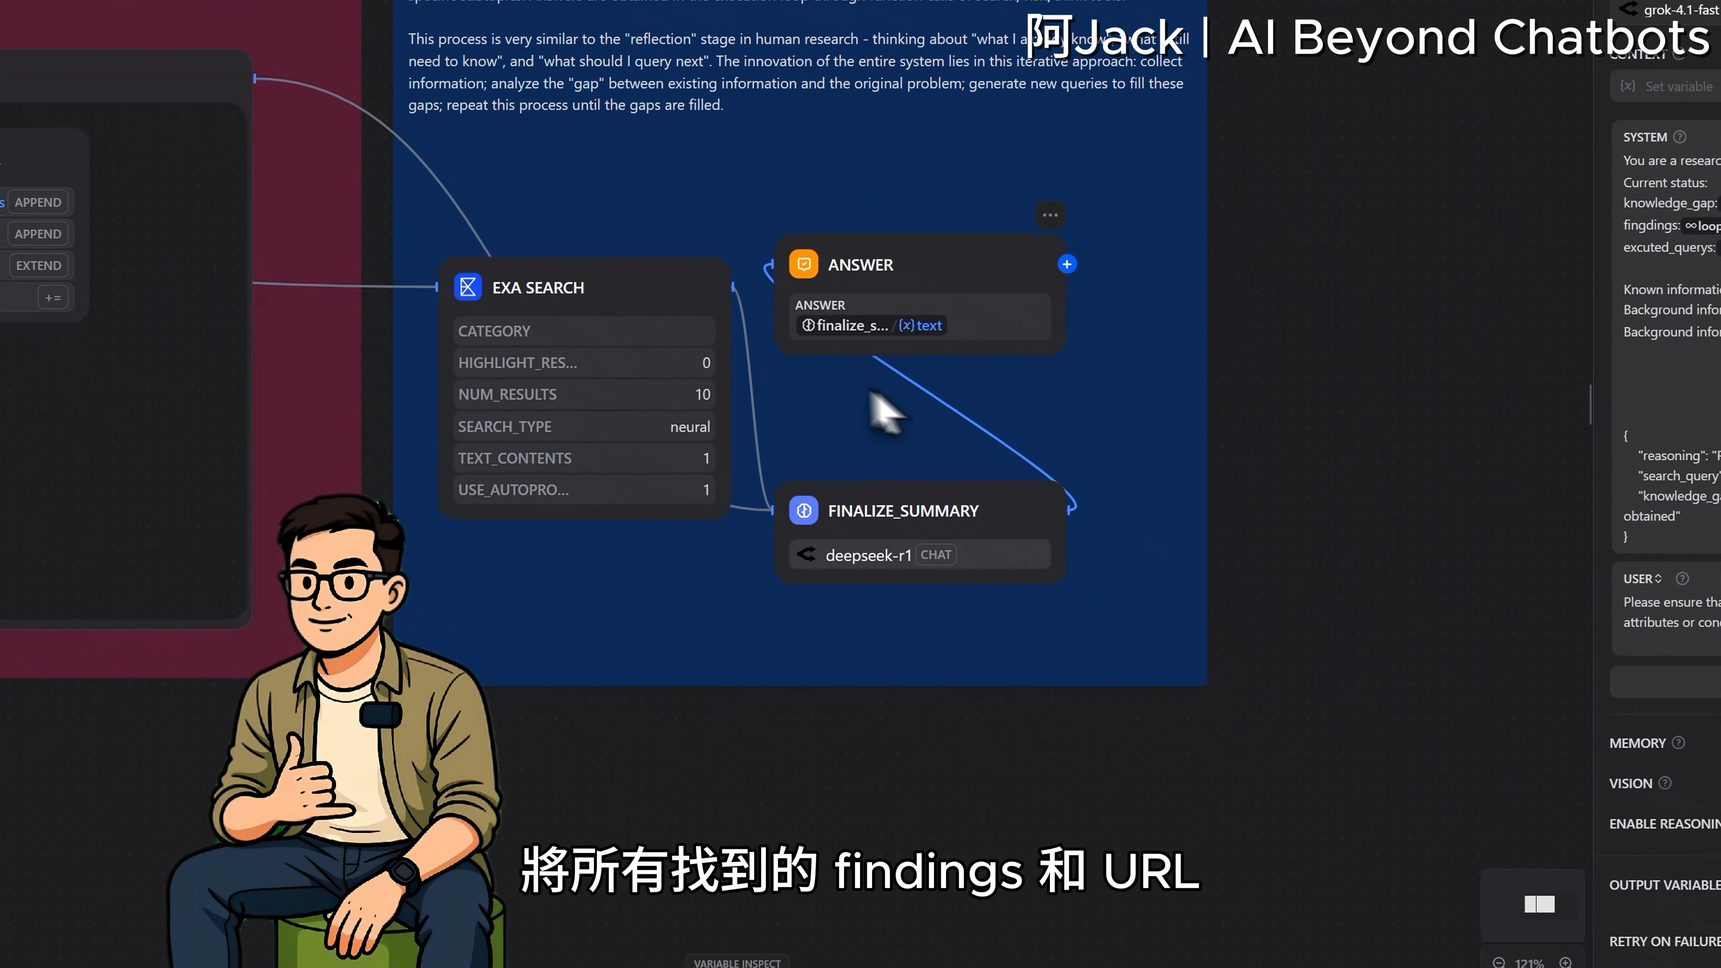
pyautogui.click(868, 503)
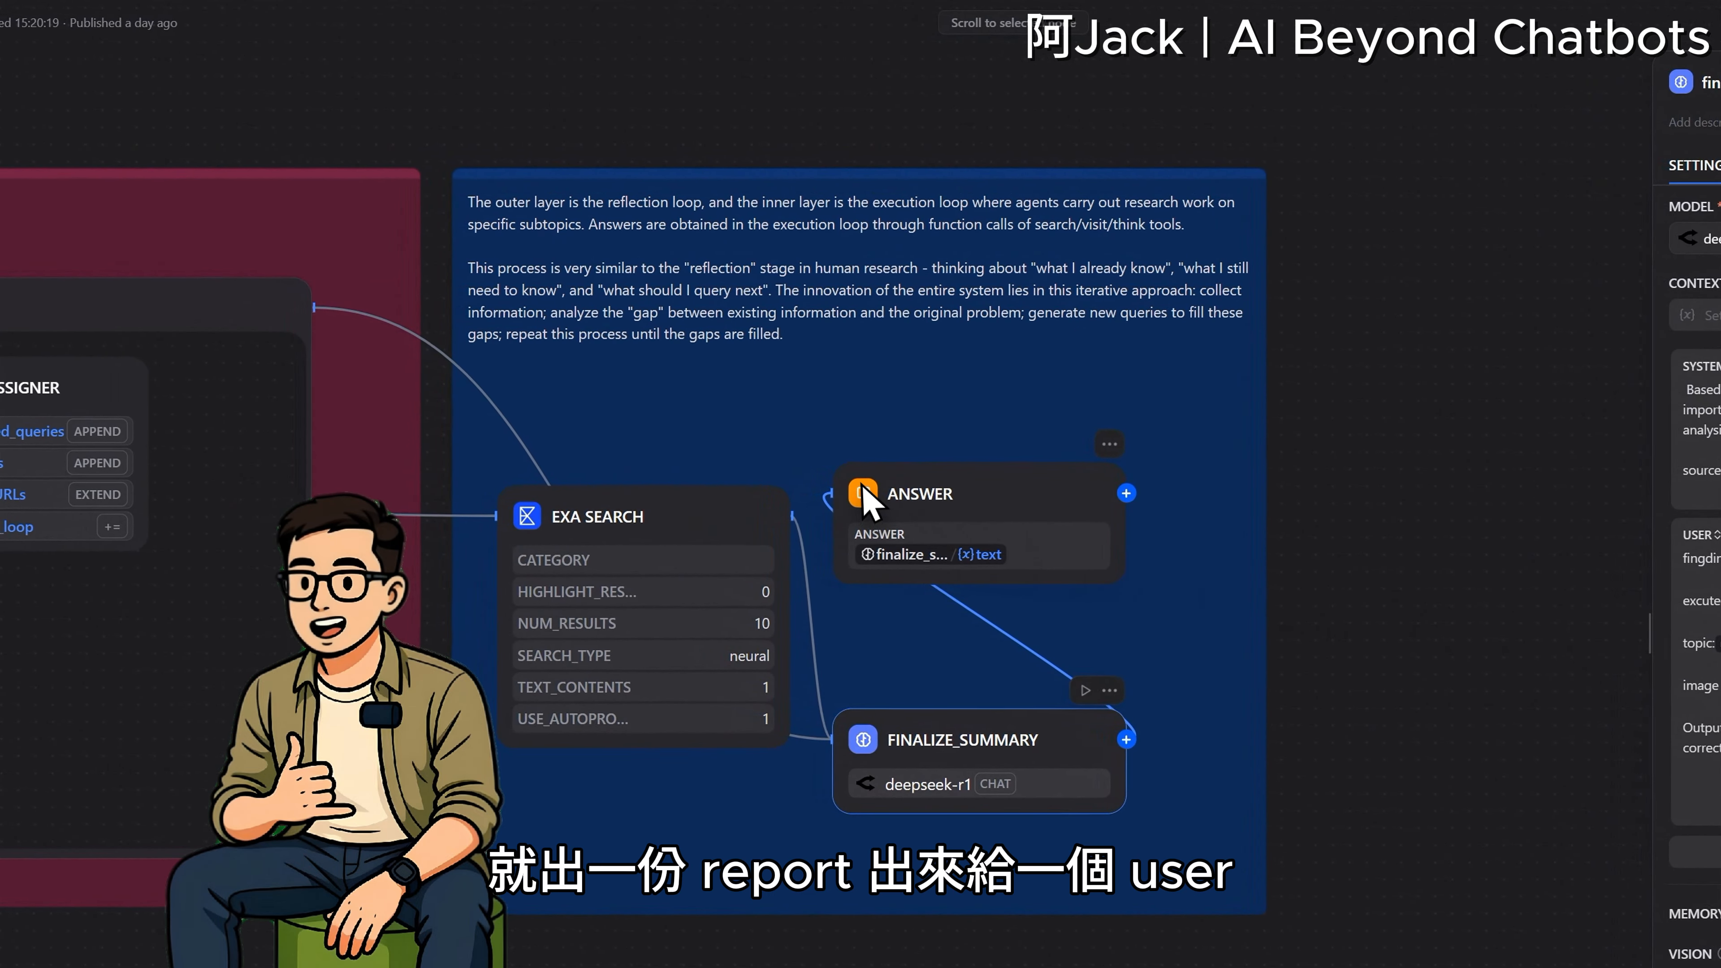
pyautogui.click(356, 423)
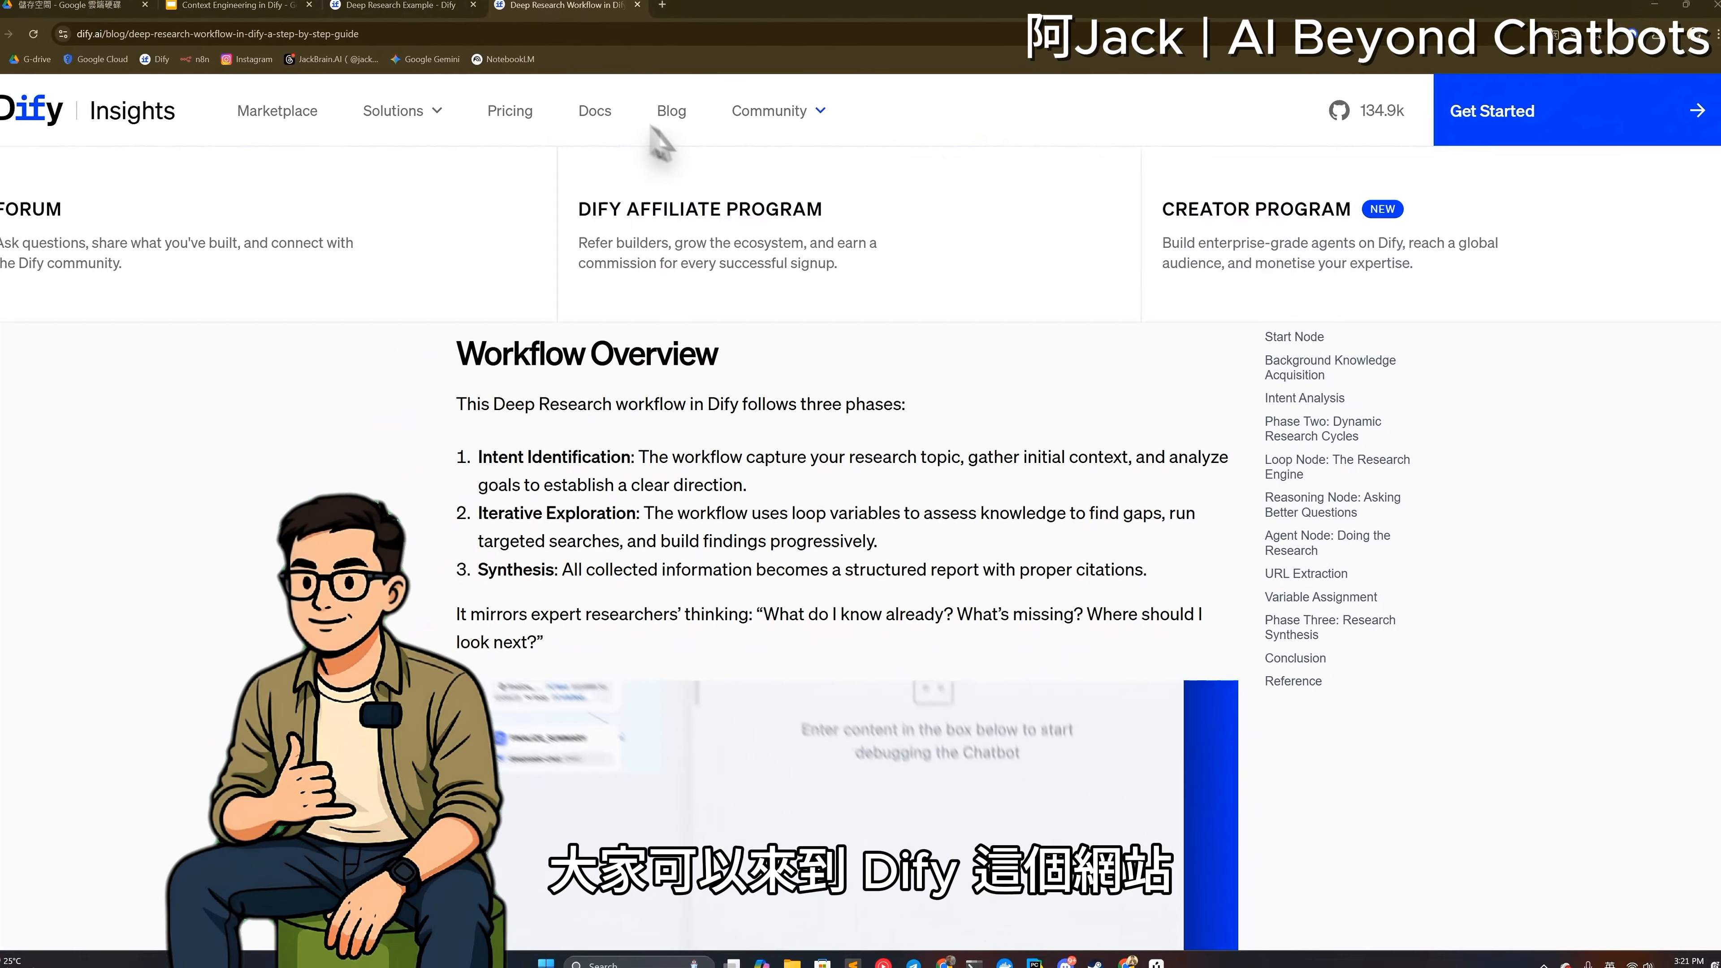
# Read the title and Workflow Overview of Dify's "Deep Research Workflow in Dify: A Step-by-Step Guide" article.
pyautogui.scroll(10, 604, 129)
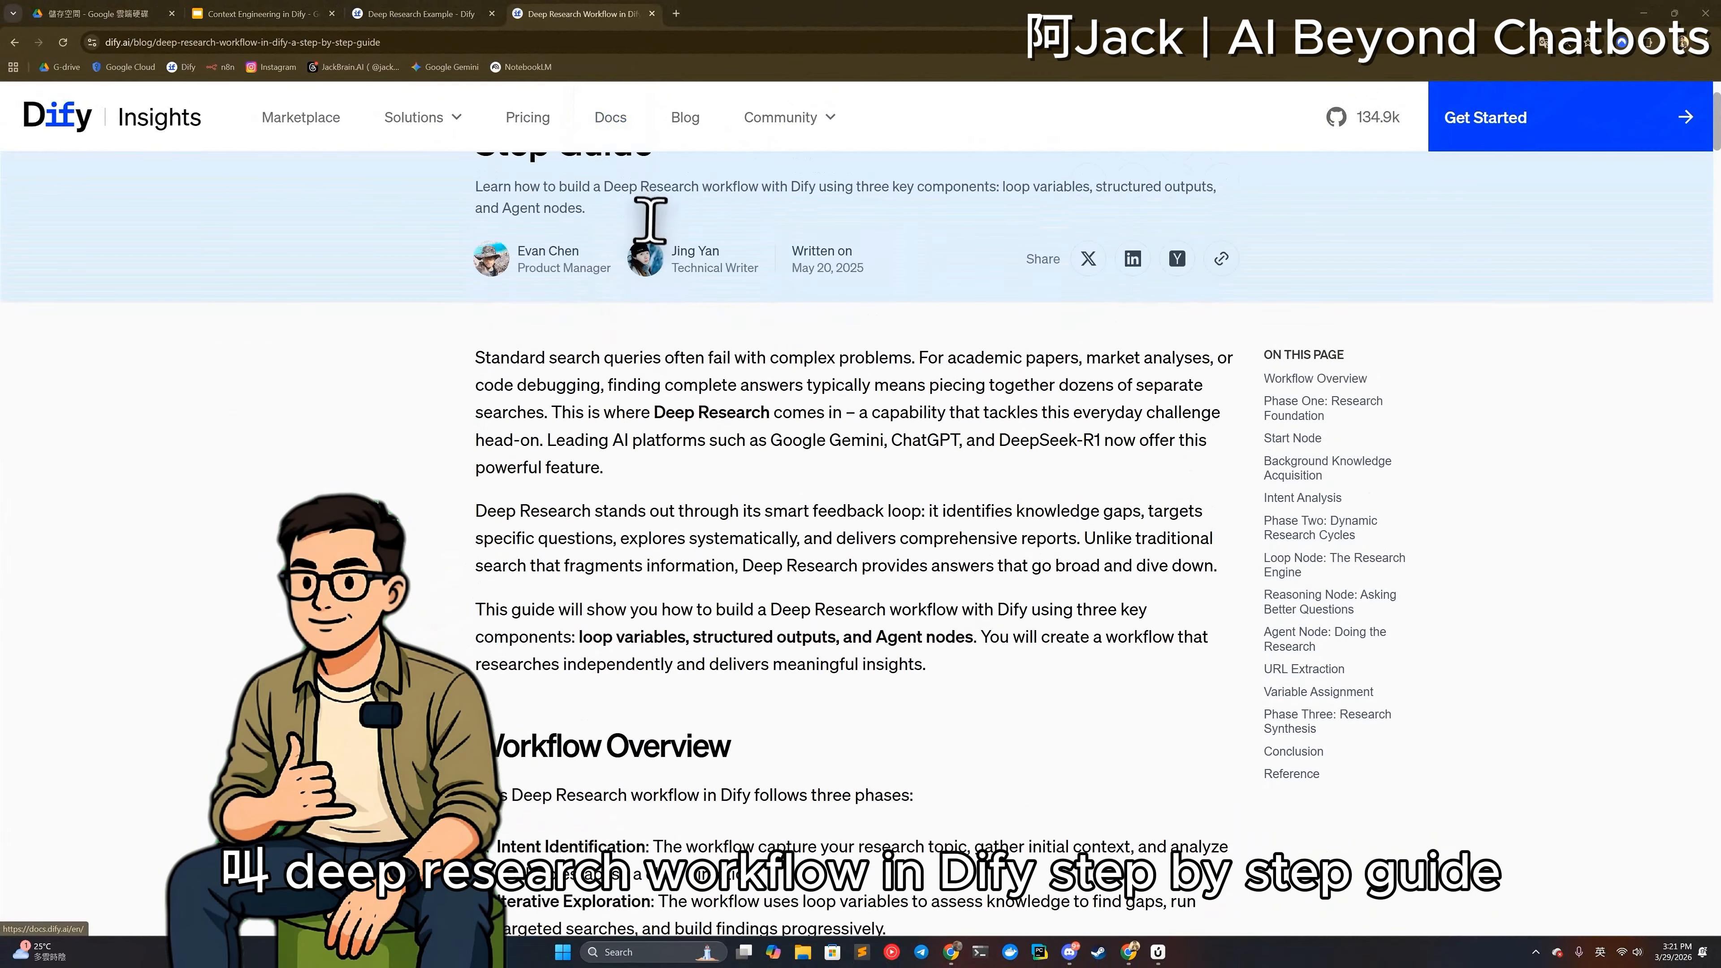
pyautogui.moveTo(497, 163); pyautogui.dragTo(949, 244)
pyautogui.click(951, 244)
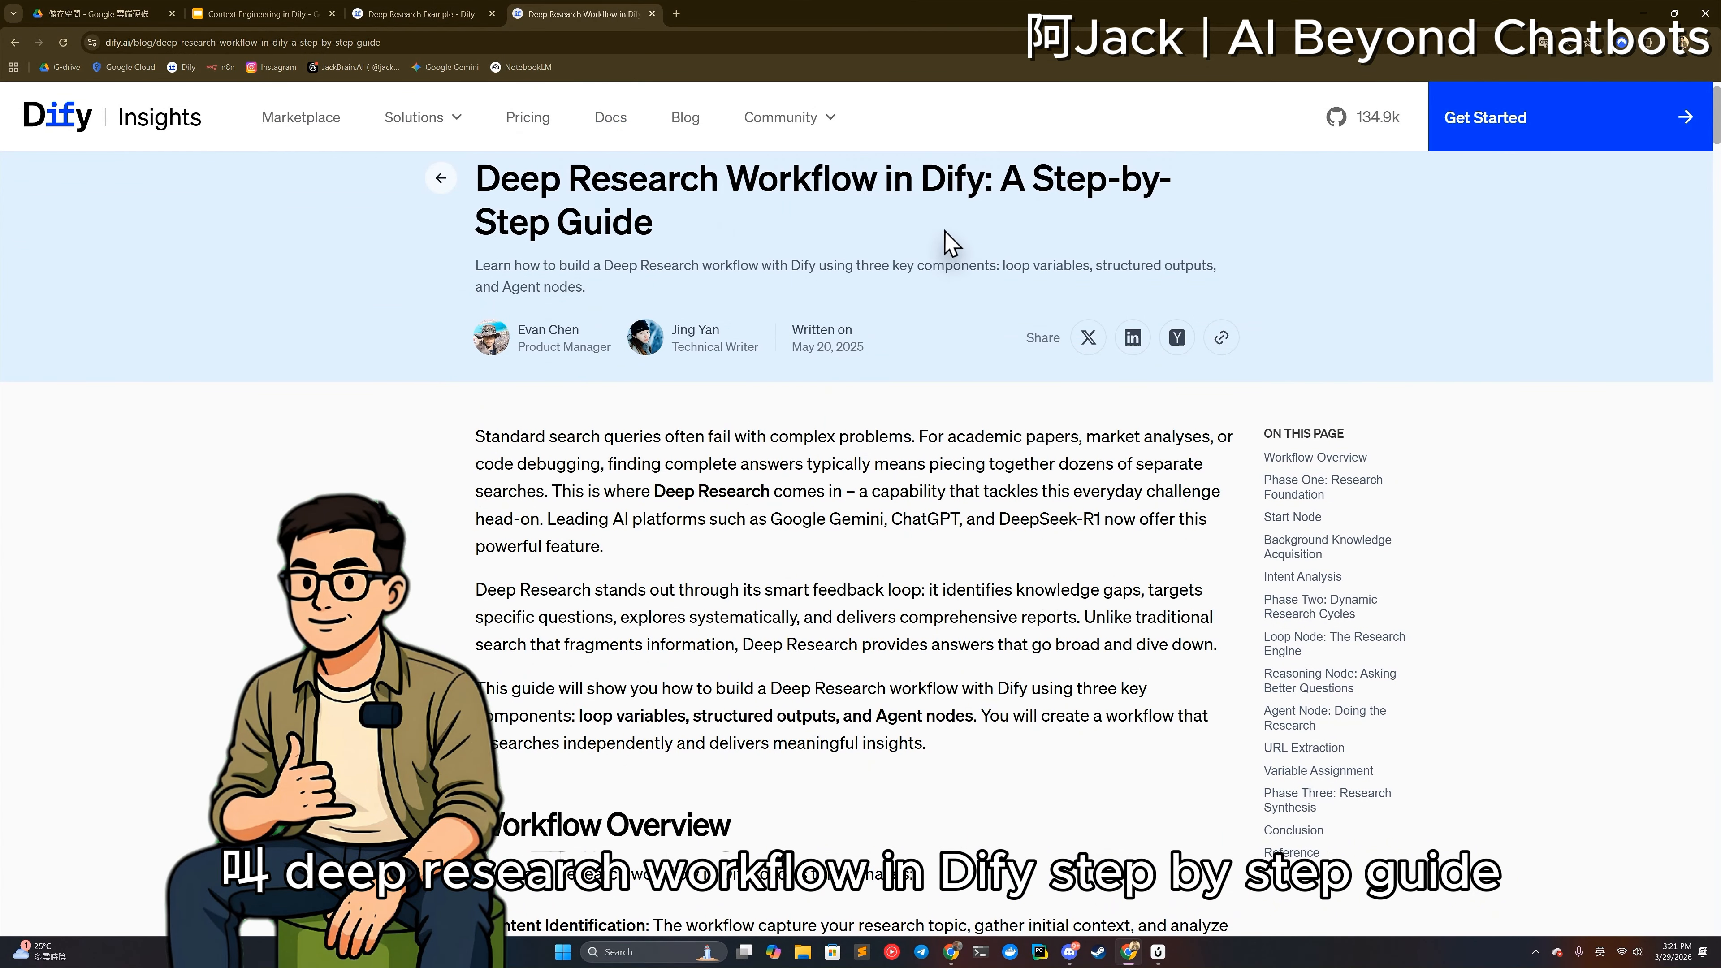
pyautogui.scroll(-6, 942, 231)
pyautogui.scroll(-4, 936, 216)
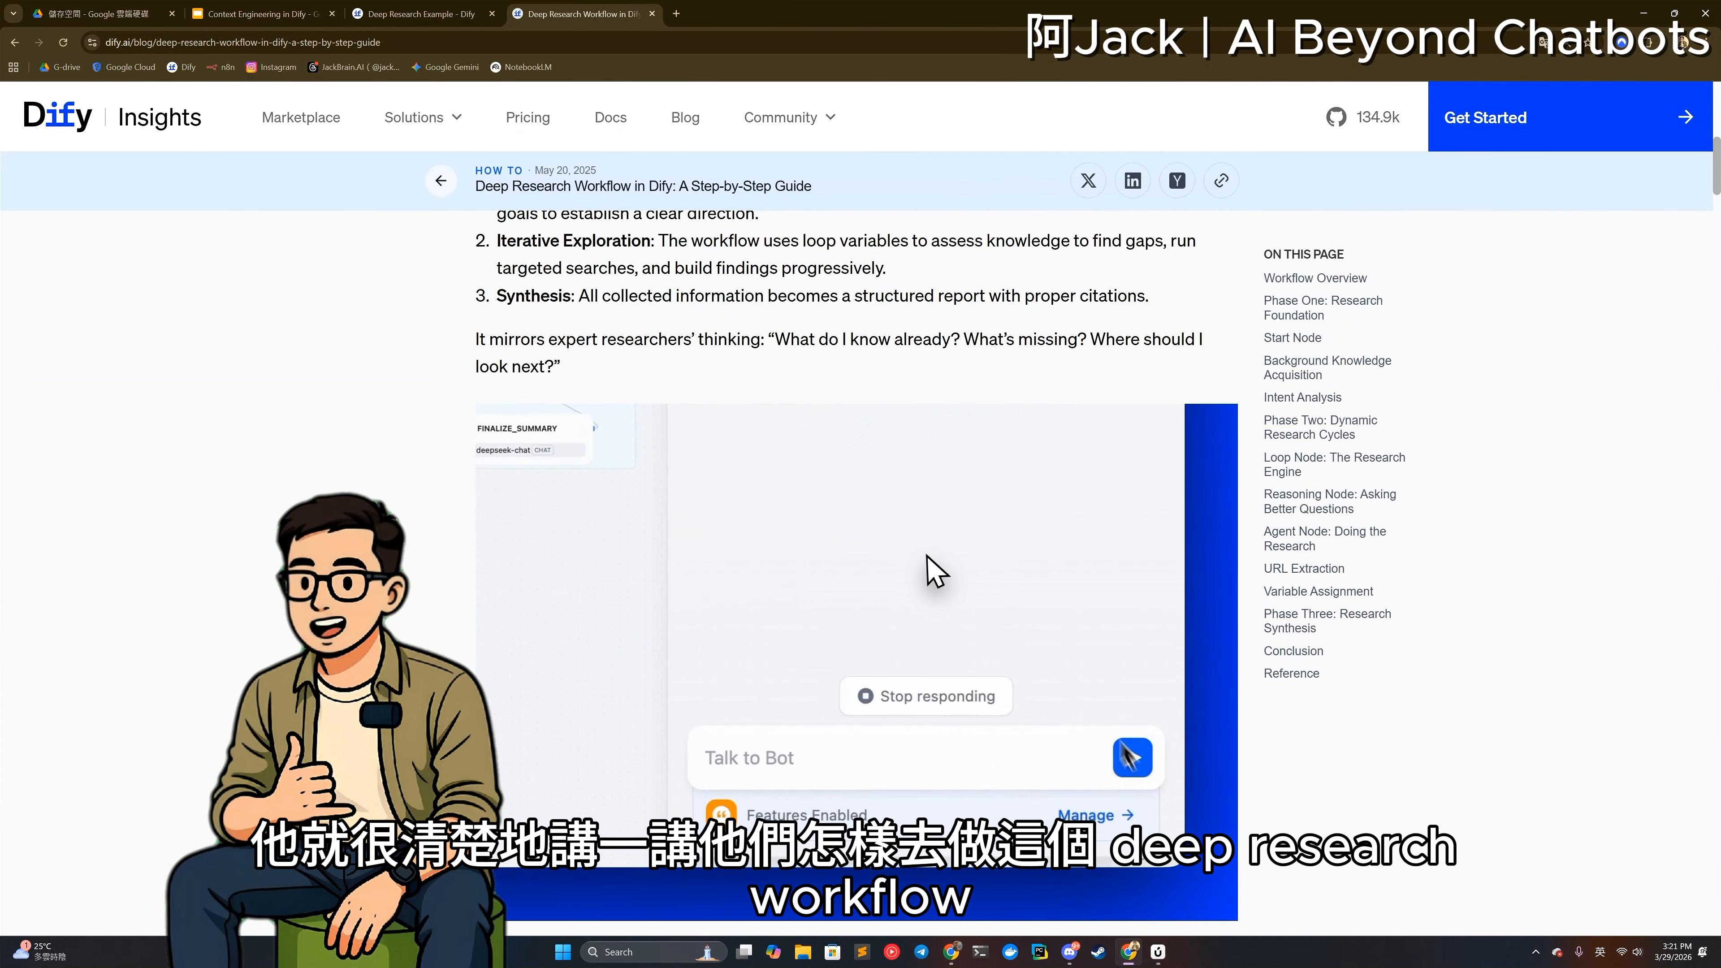
pyautogui.scroll(2, 1023, 550)
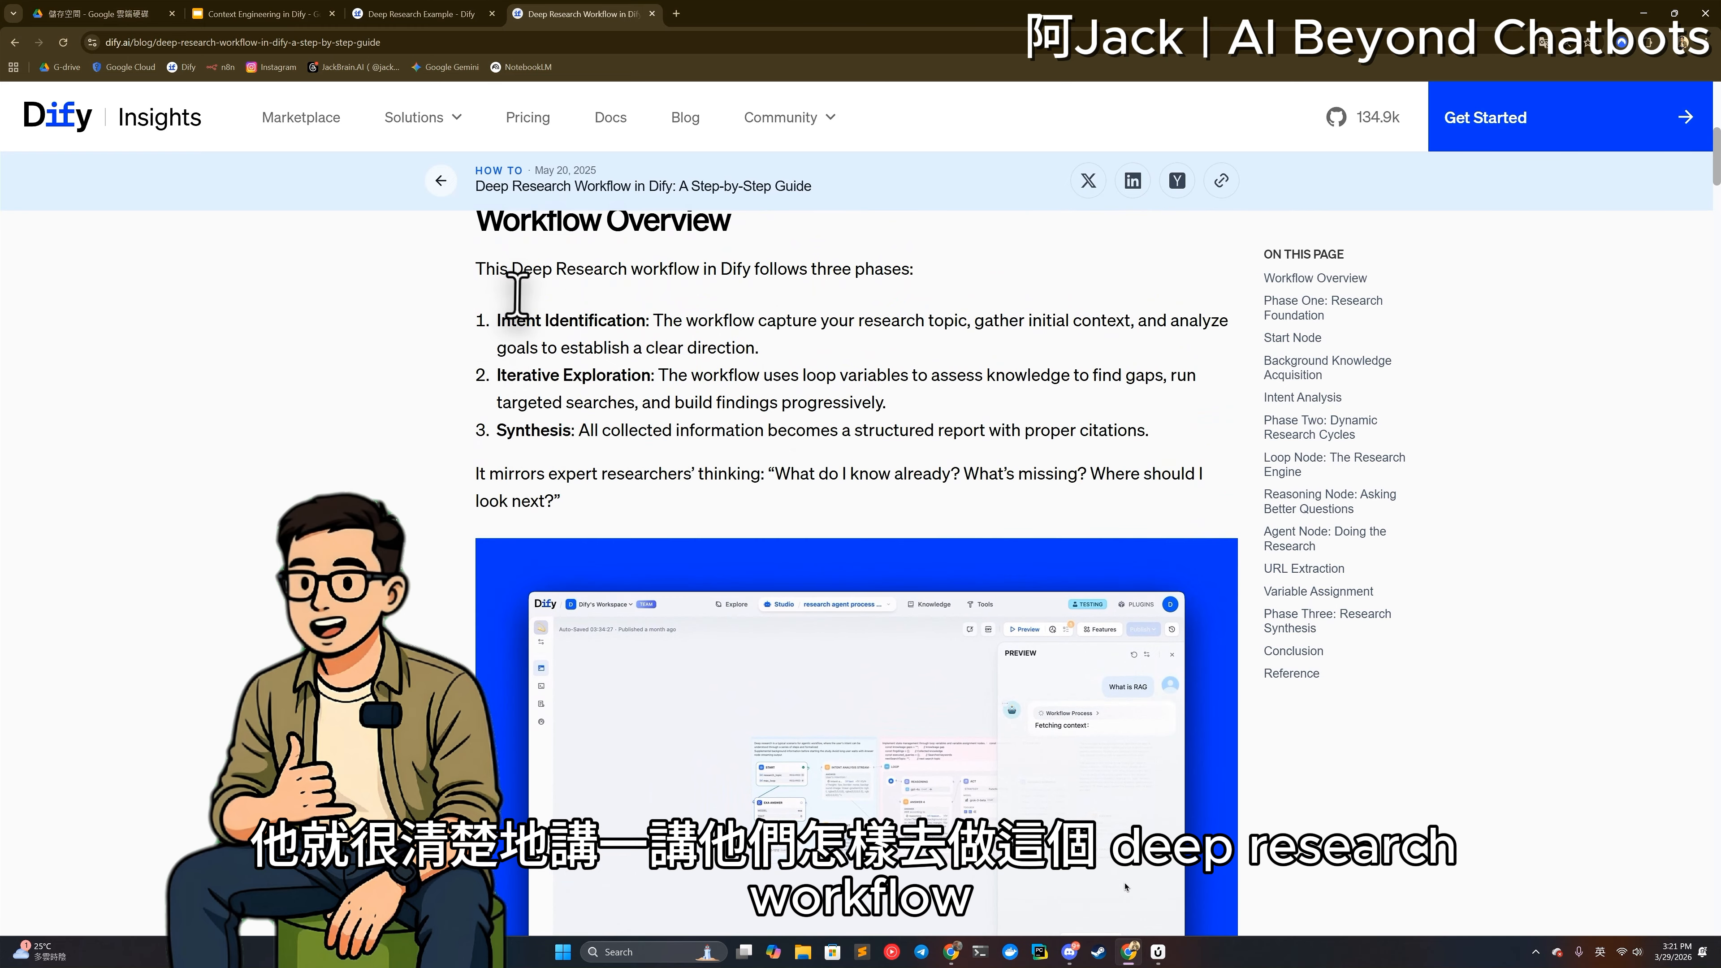
pyautogui.scroll(-4, 1030, 396)
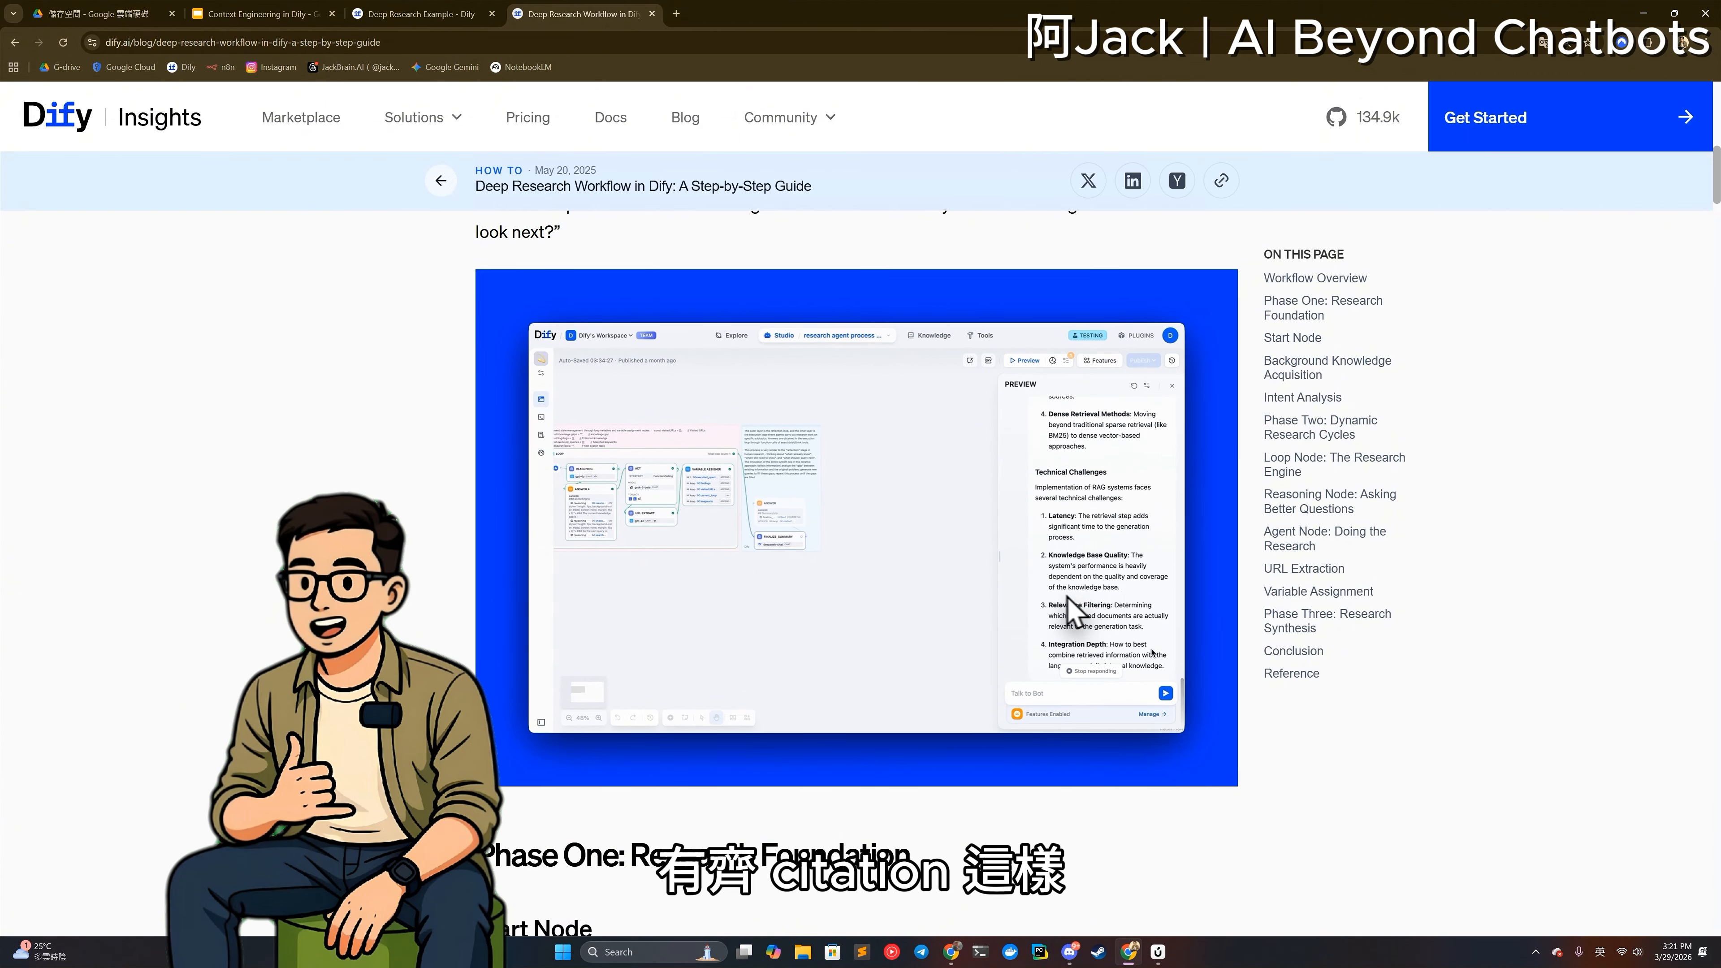
# Return to the Deep Research Example workflow, check the Memory option of the Act node, and close its settings.
pyautogui.click(438, 15)
pyautogui.scroll(-3, 638, 231)
pyautogui.hscroll(-10, 638, 231)
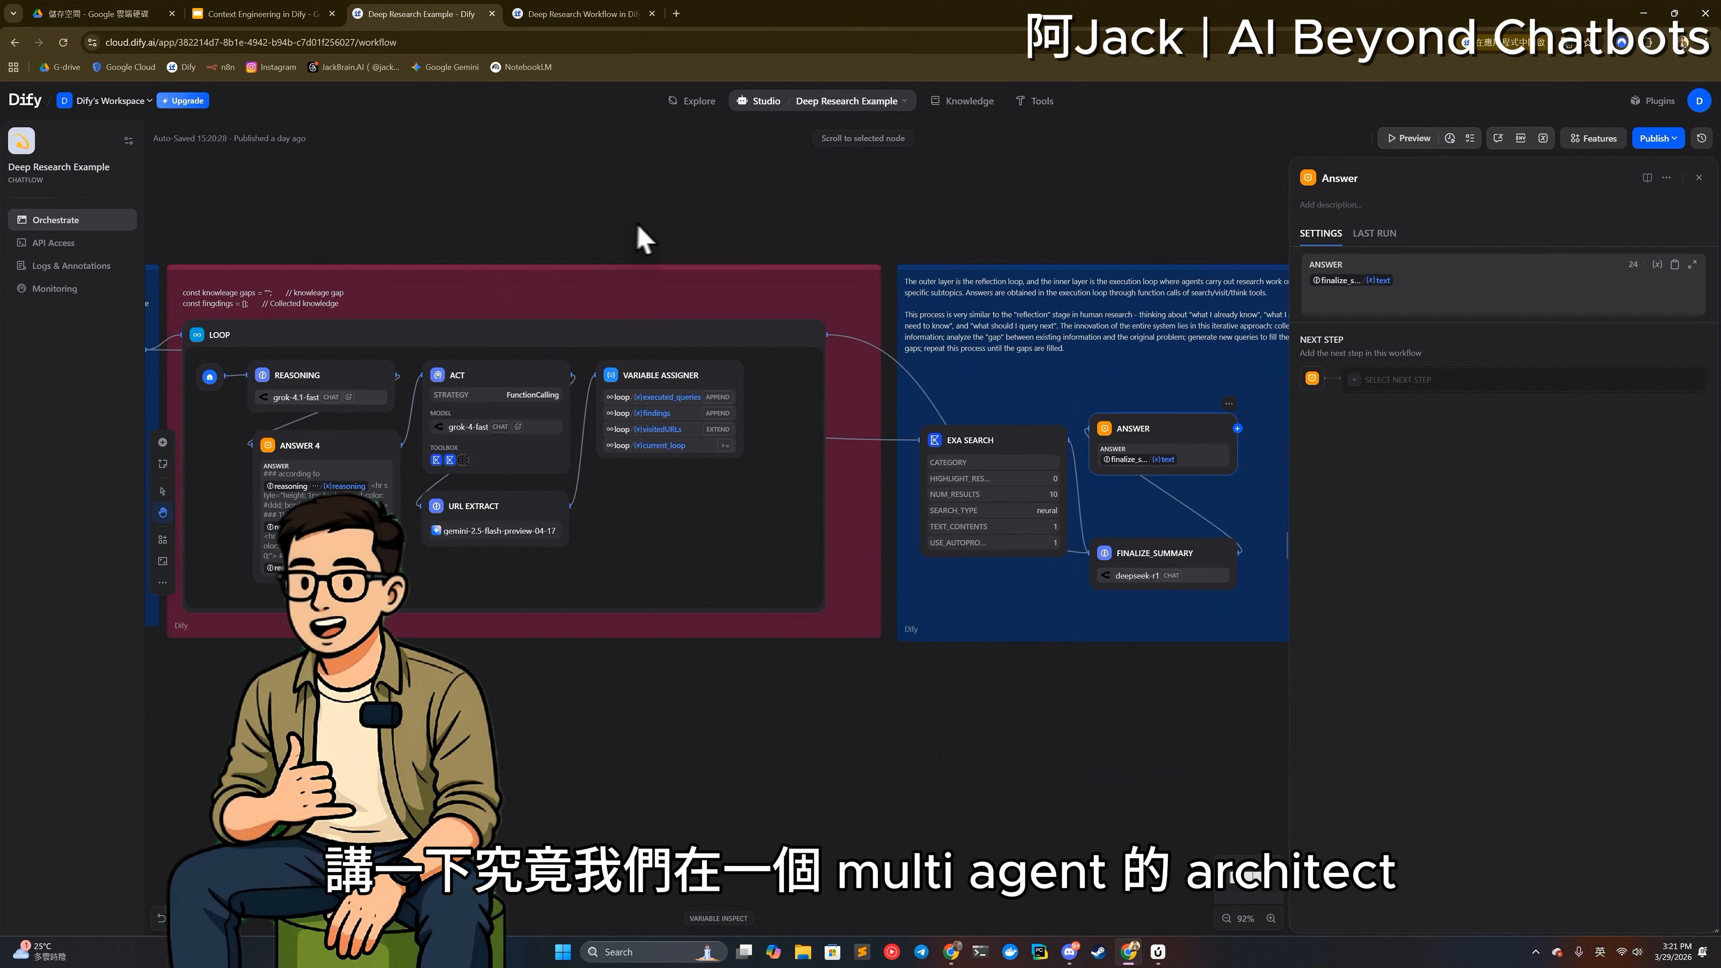
pyautogui.hscroll(5, 1042, 292)
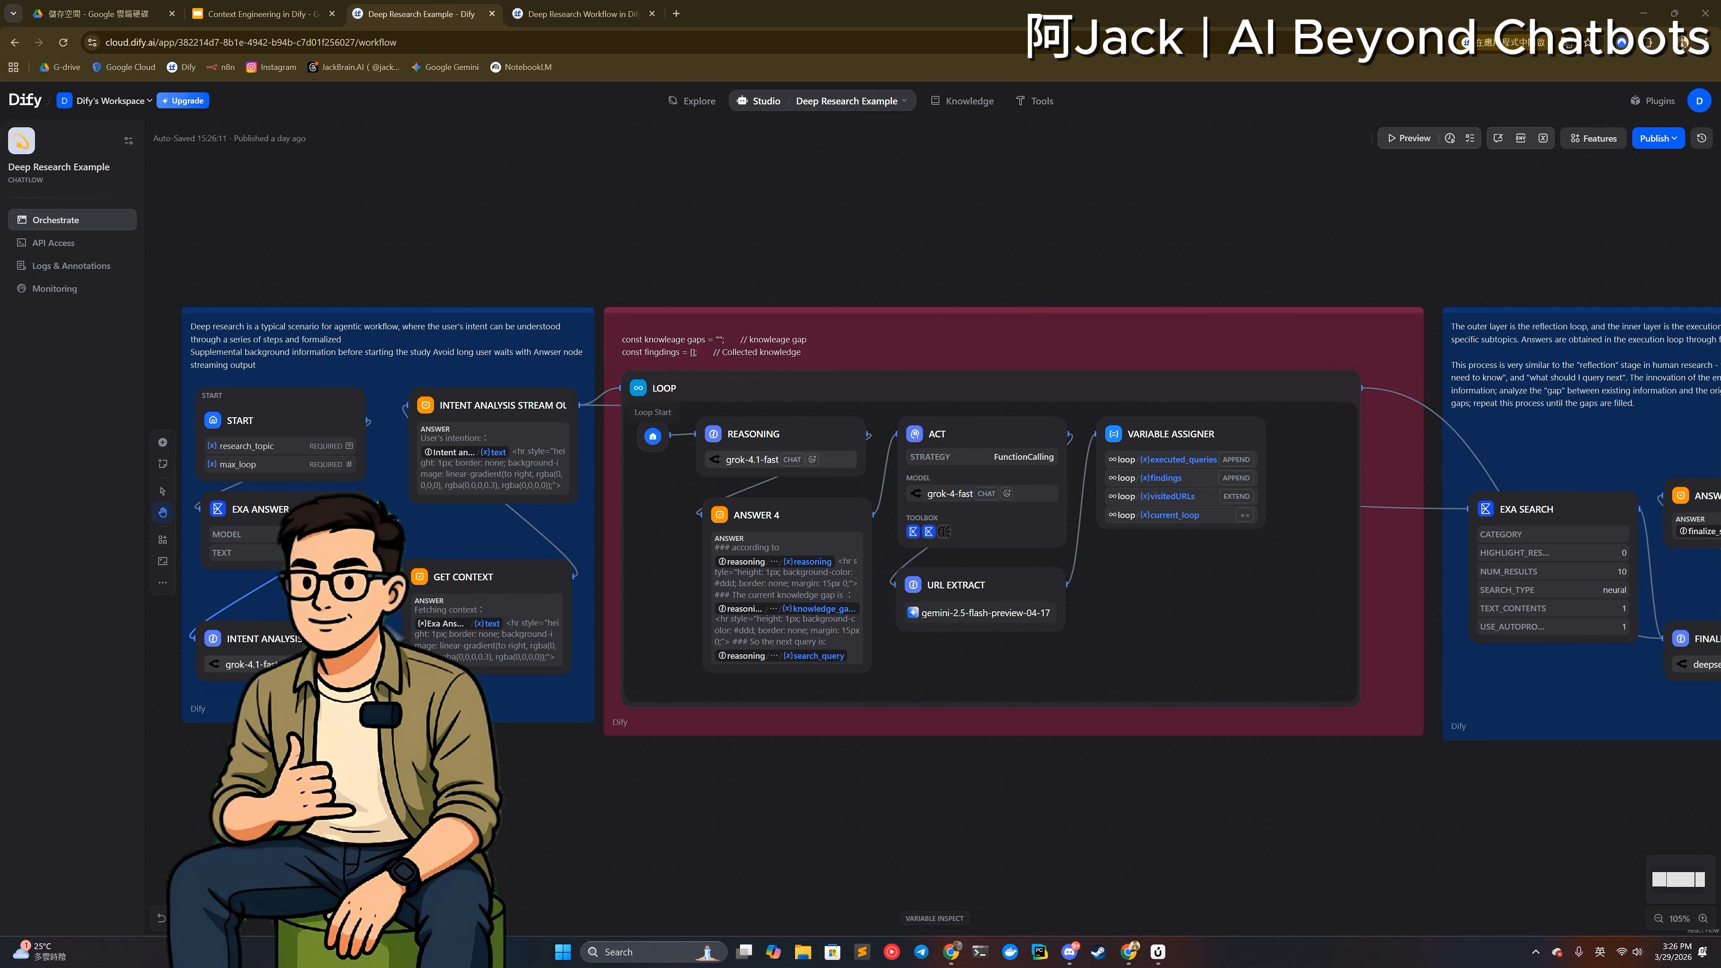
pyautogui.click(938, 434)
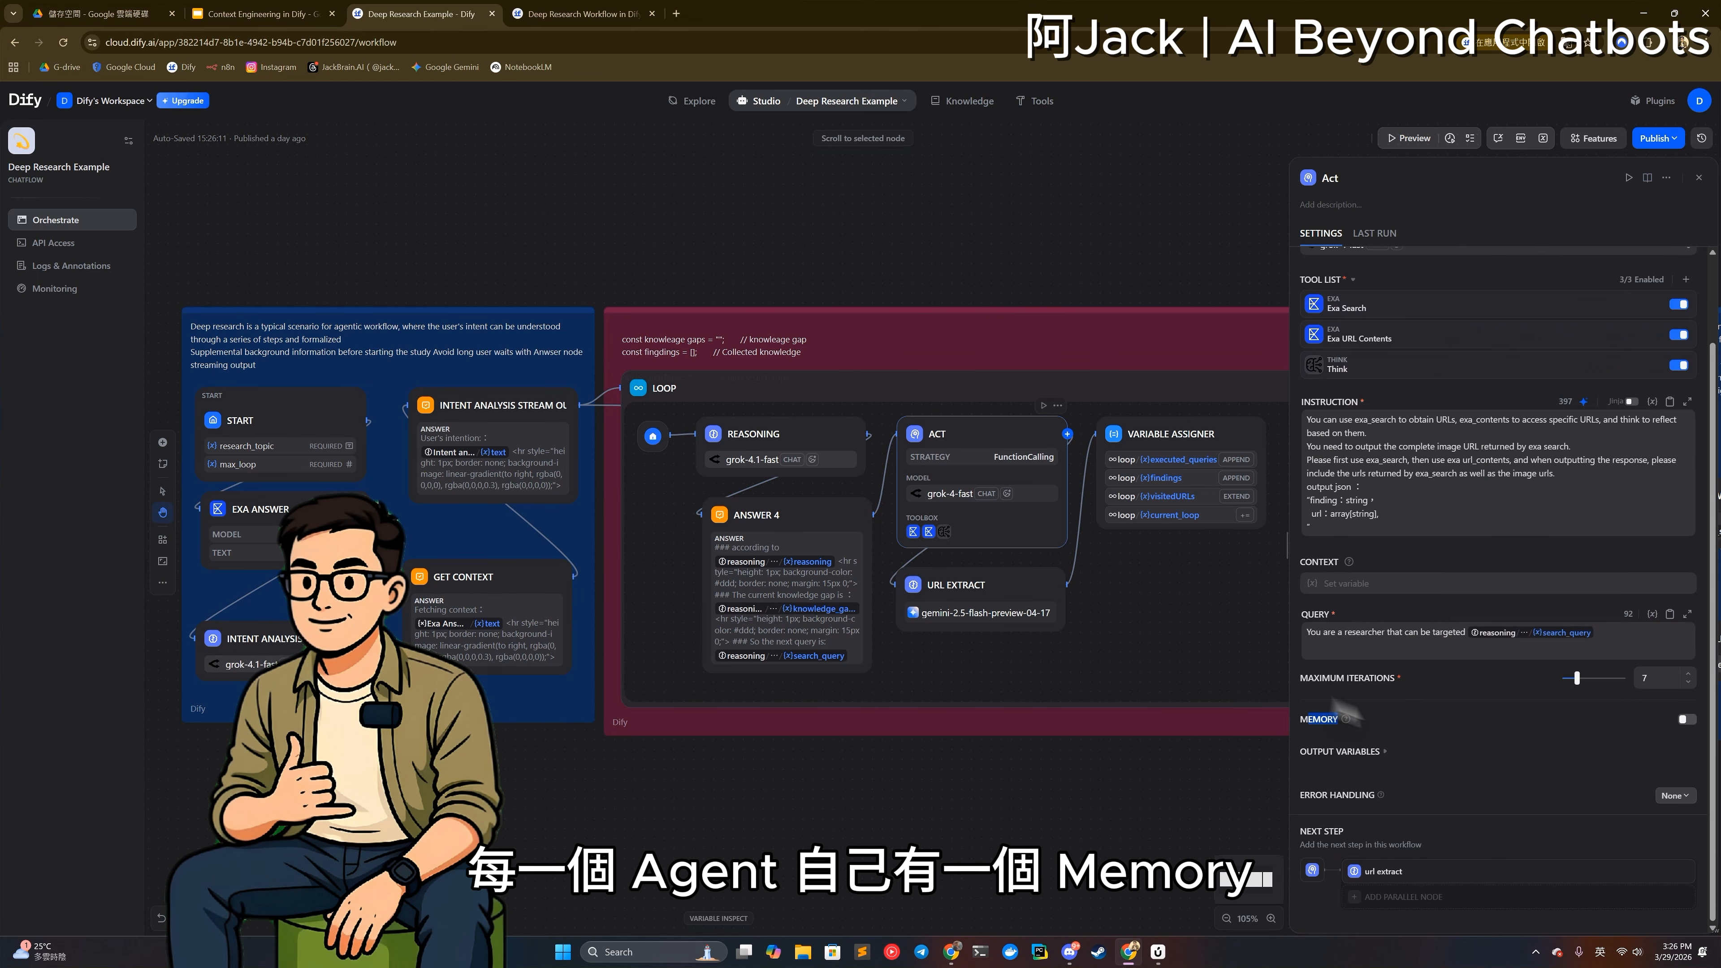
pyautogui.click(1699, 178)
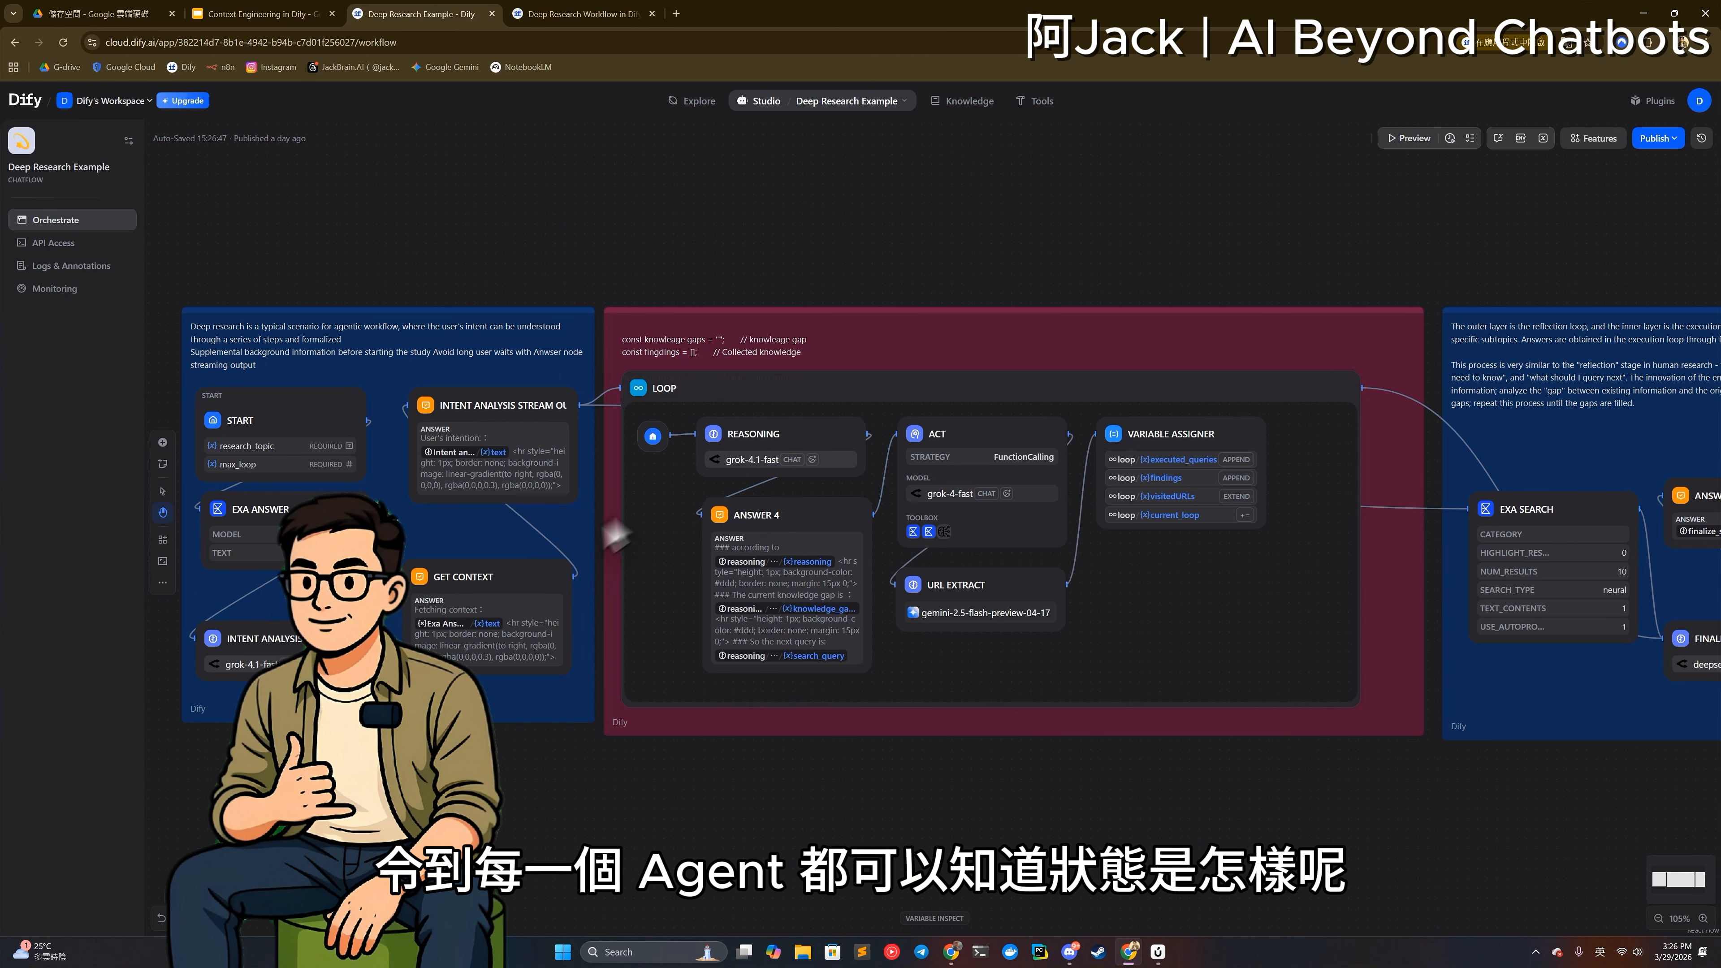
# Open the Conversation Variables, look through the type options for a new variable, and cancel without adding one.
pyautogui.hscroll(1, 1298, 228)
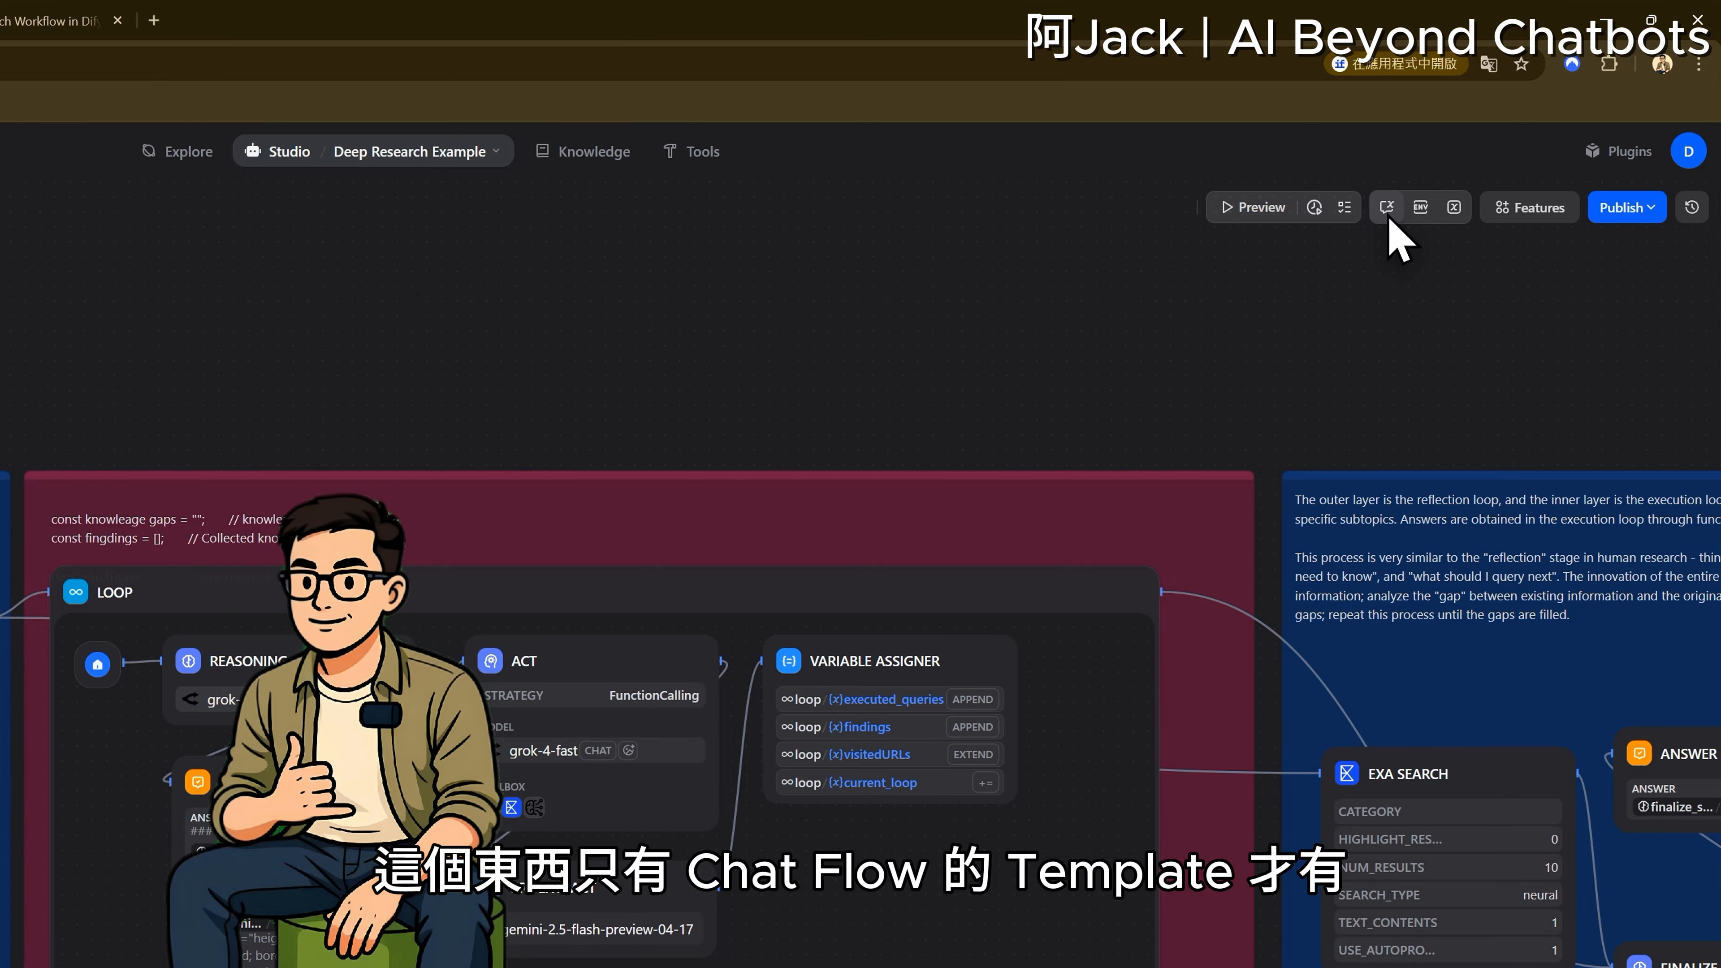
pyautogui.click(1387, 209)
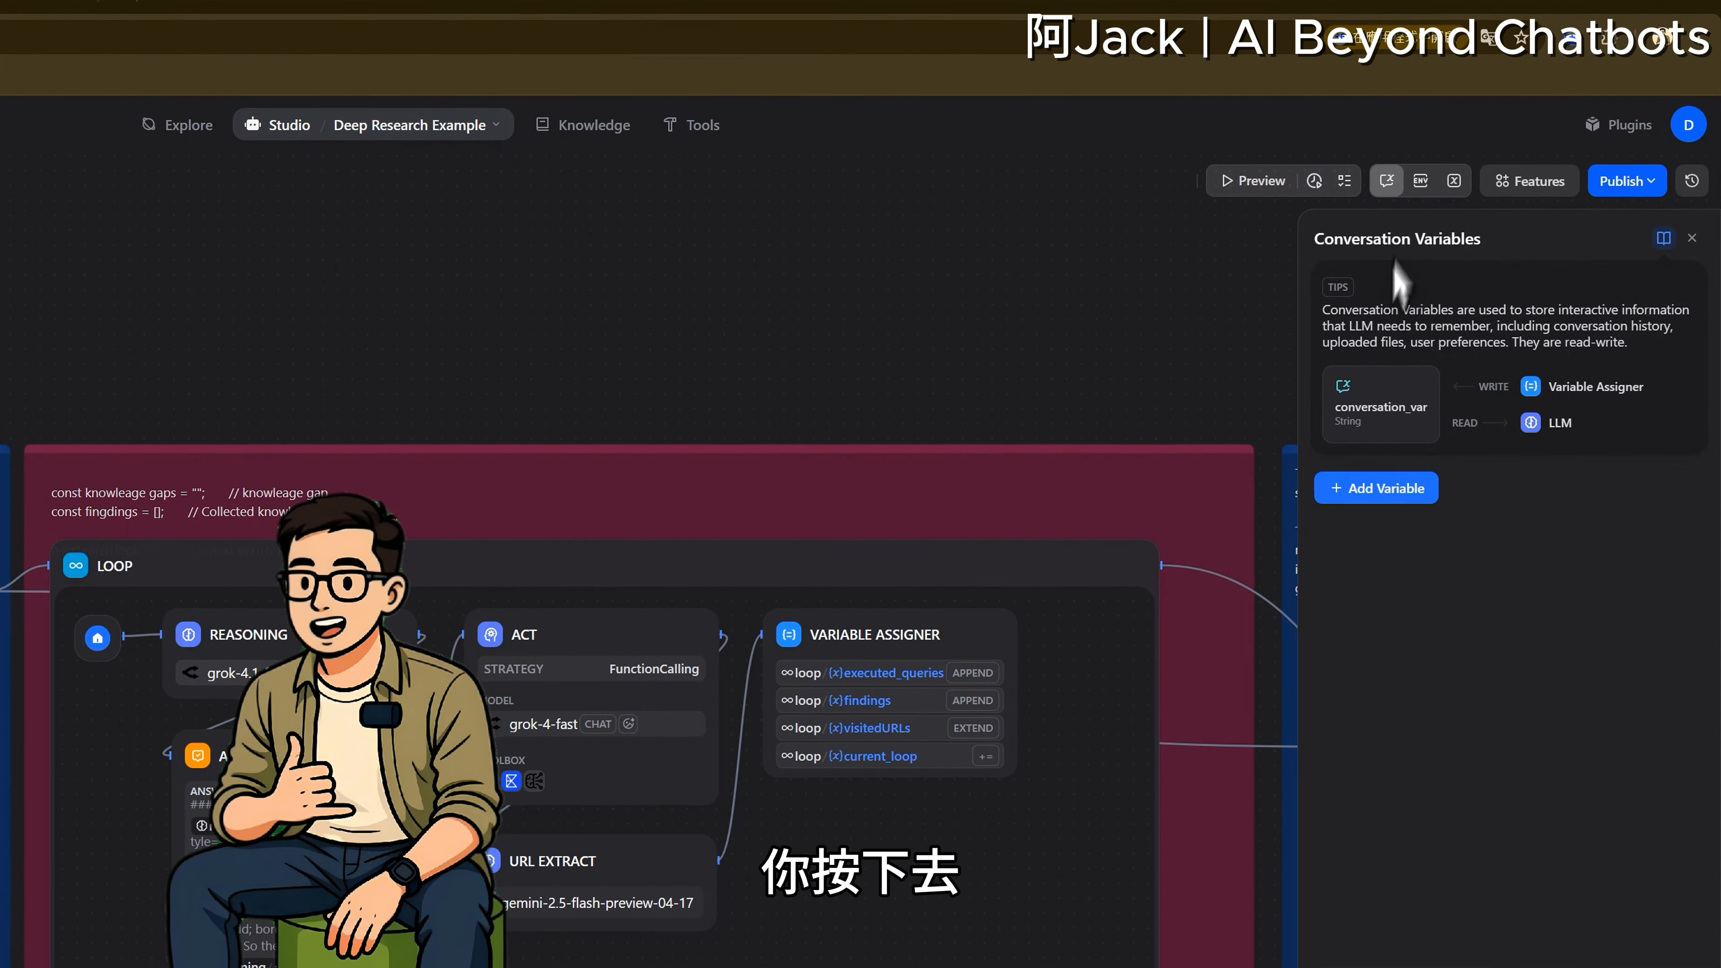
pyautogui.click(1376, 488)
pyautogui.click(1085, 373)
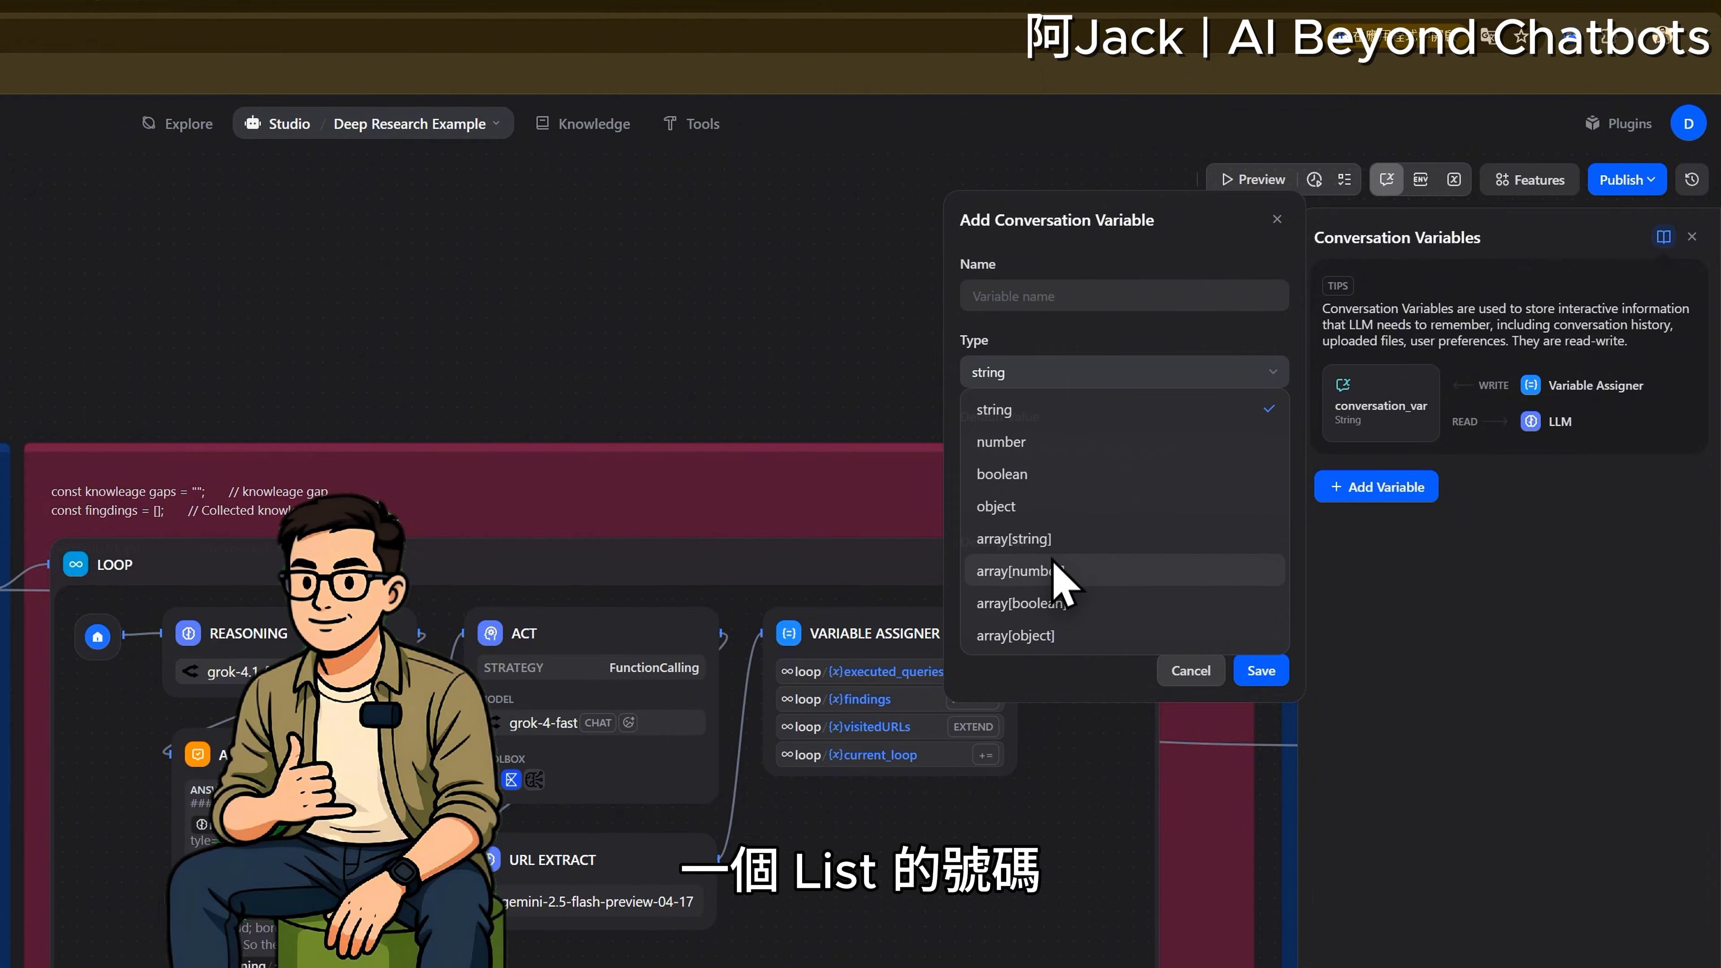
pyautogui.click(1064, 295)
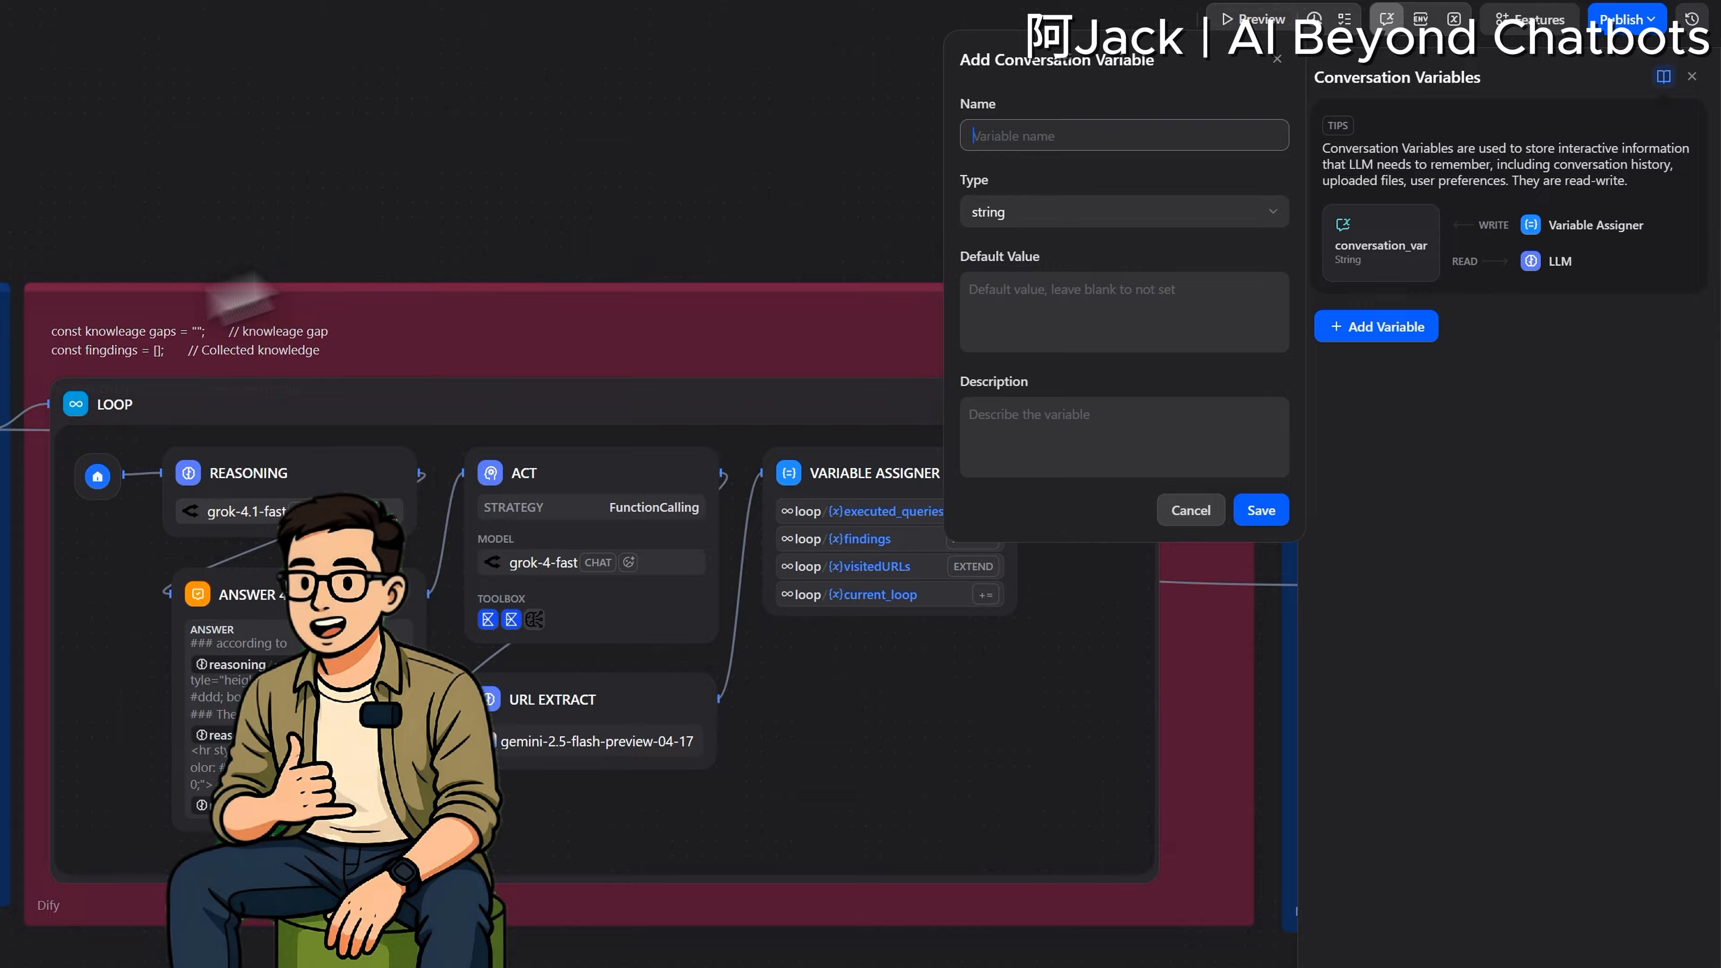
pyautogui.click(1188, 509)
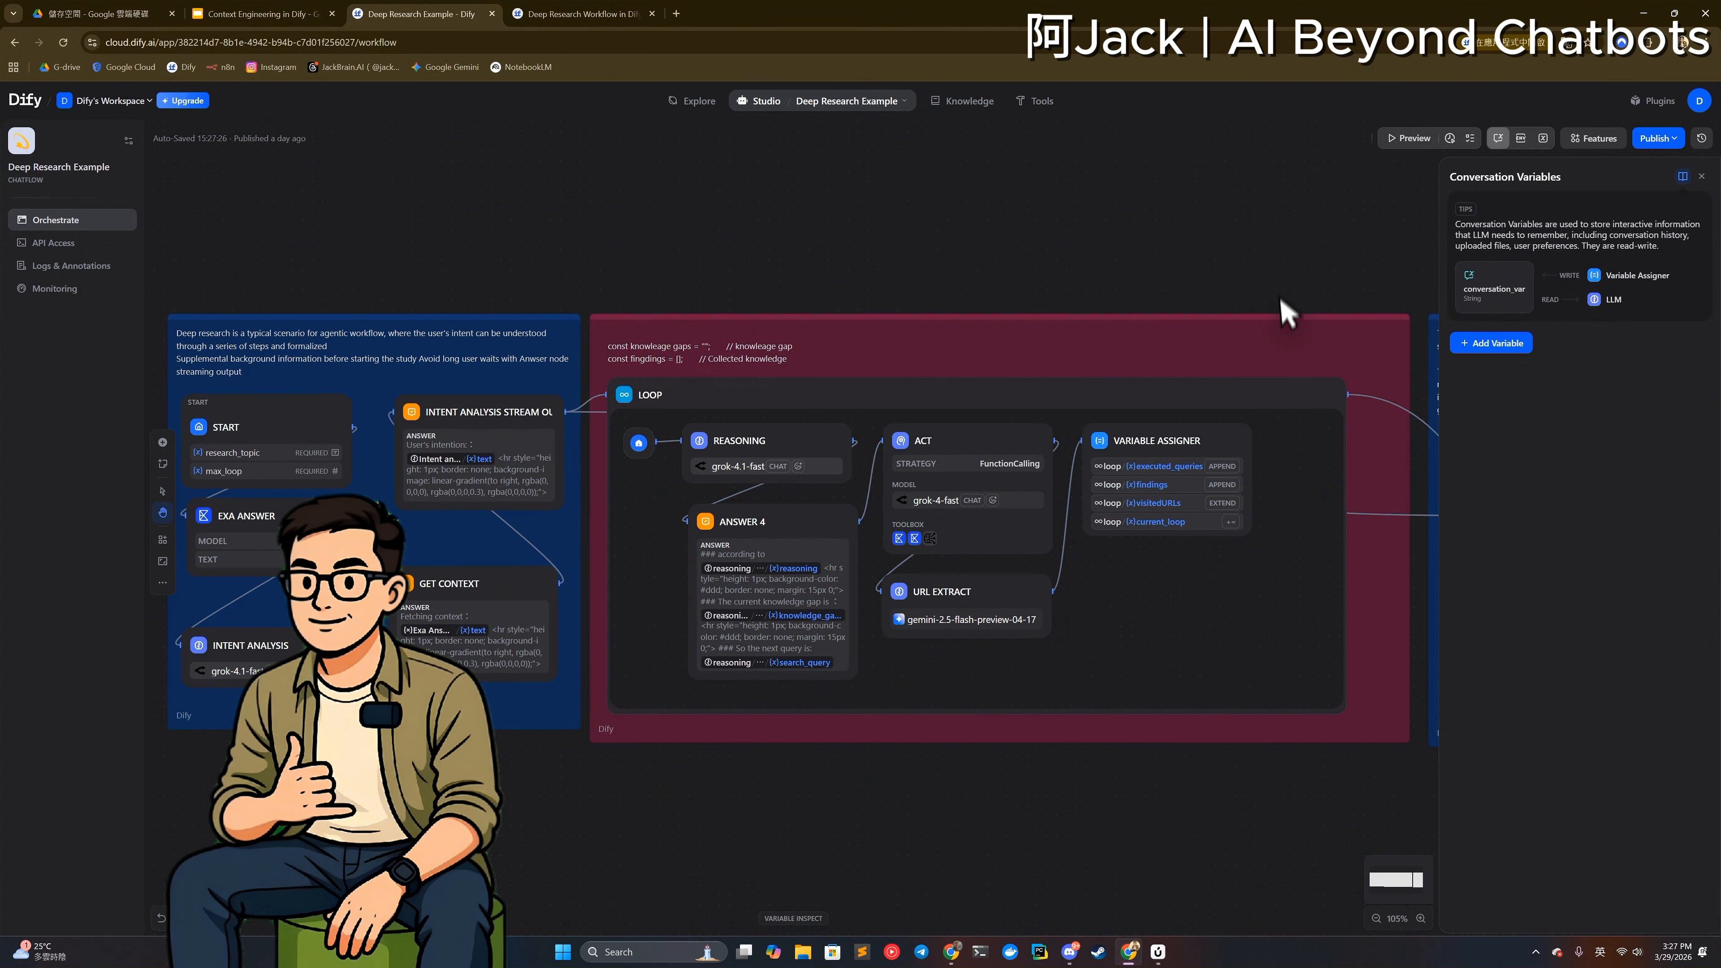
# Inspect the Loop node's loop variables, termination condition and maximum loop count, and close its settings.
pyautogui.scroll(-2, 835, 204)
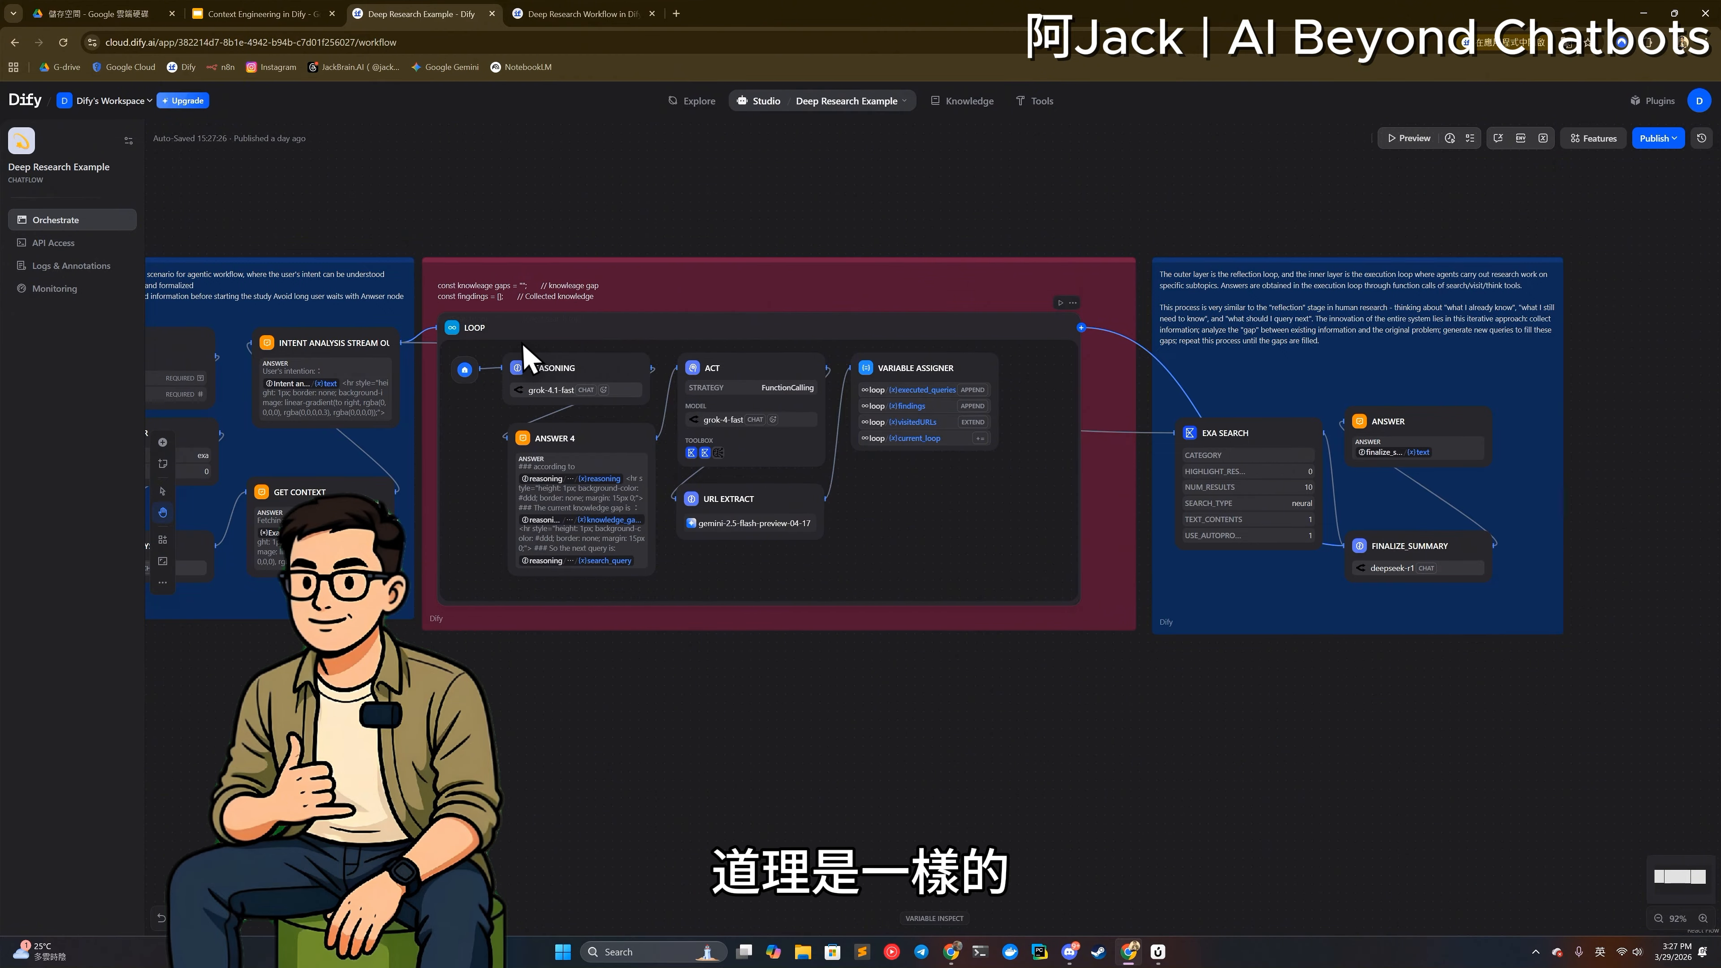
pyautogui.click(606, 343)
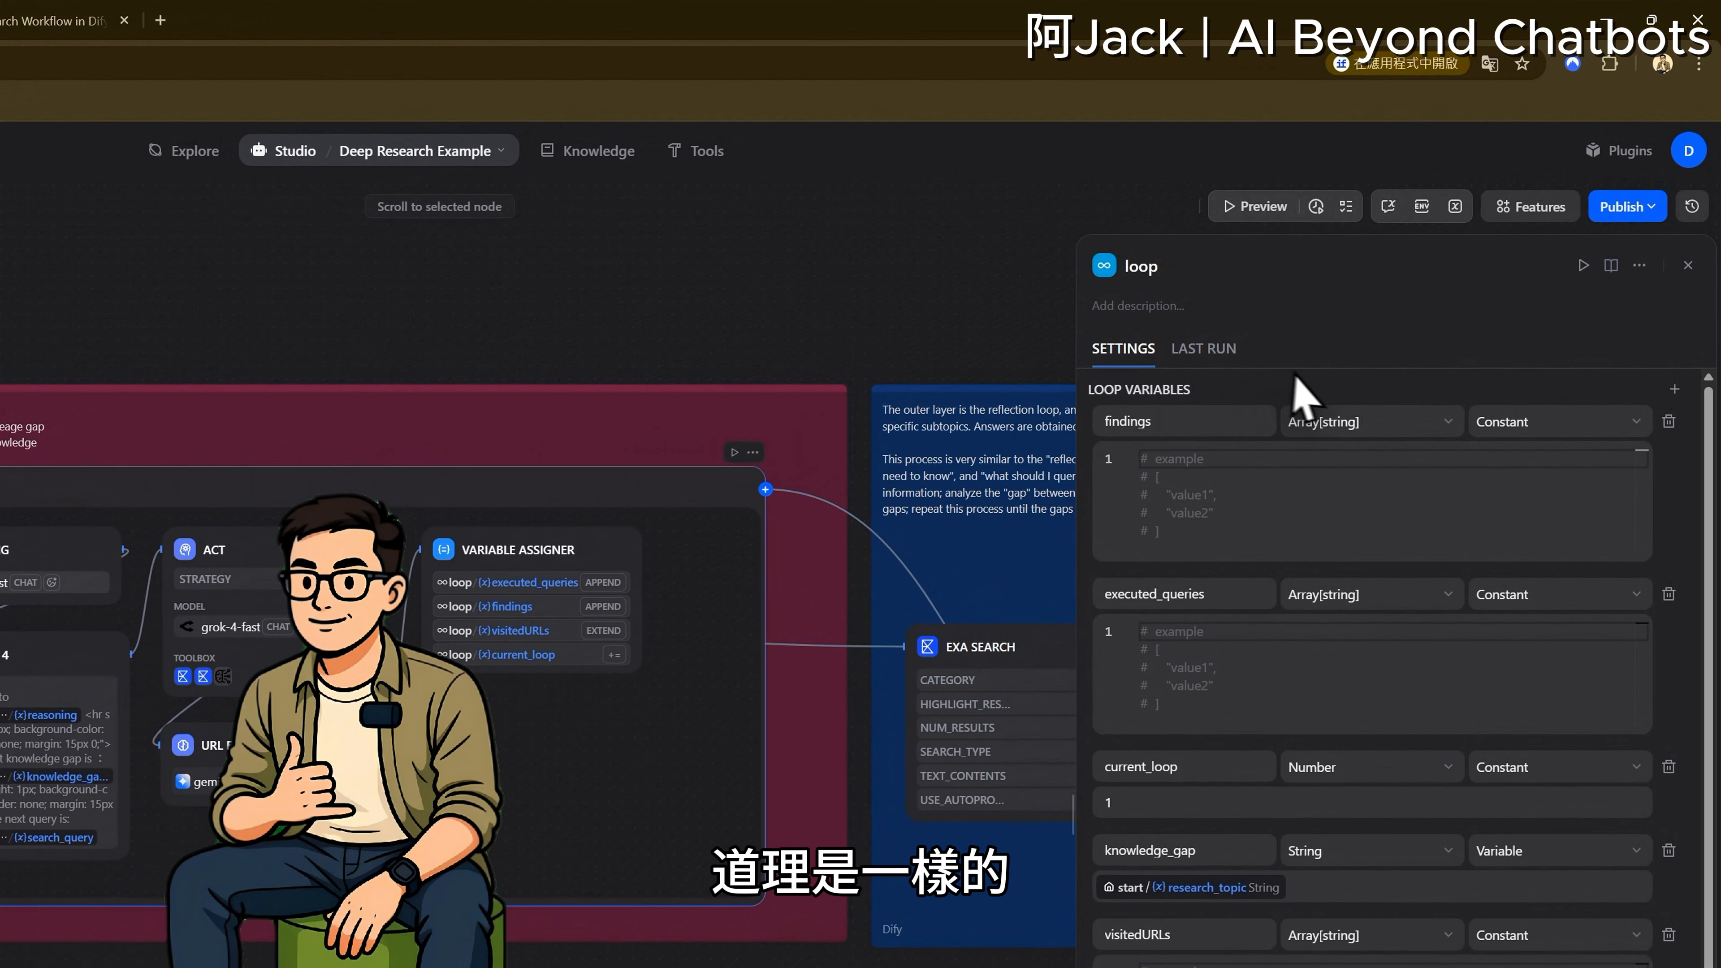
pyautogui.doubleClick(1121, 423)
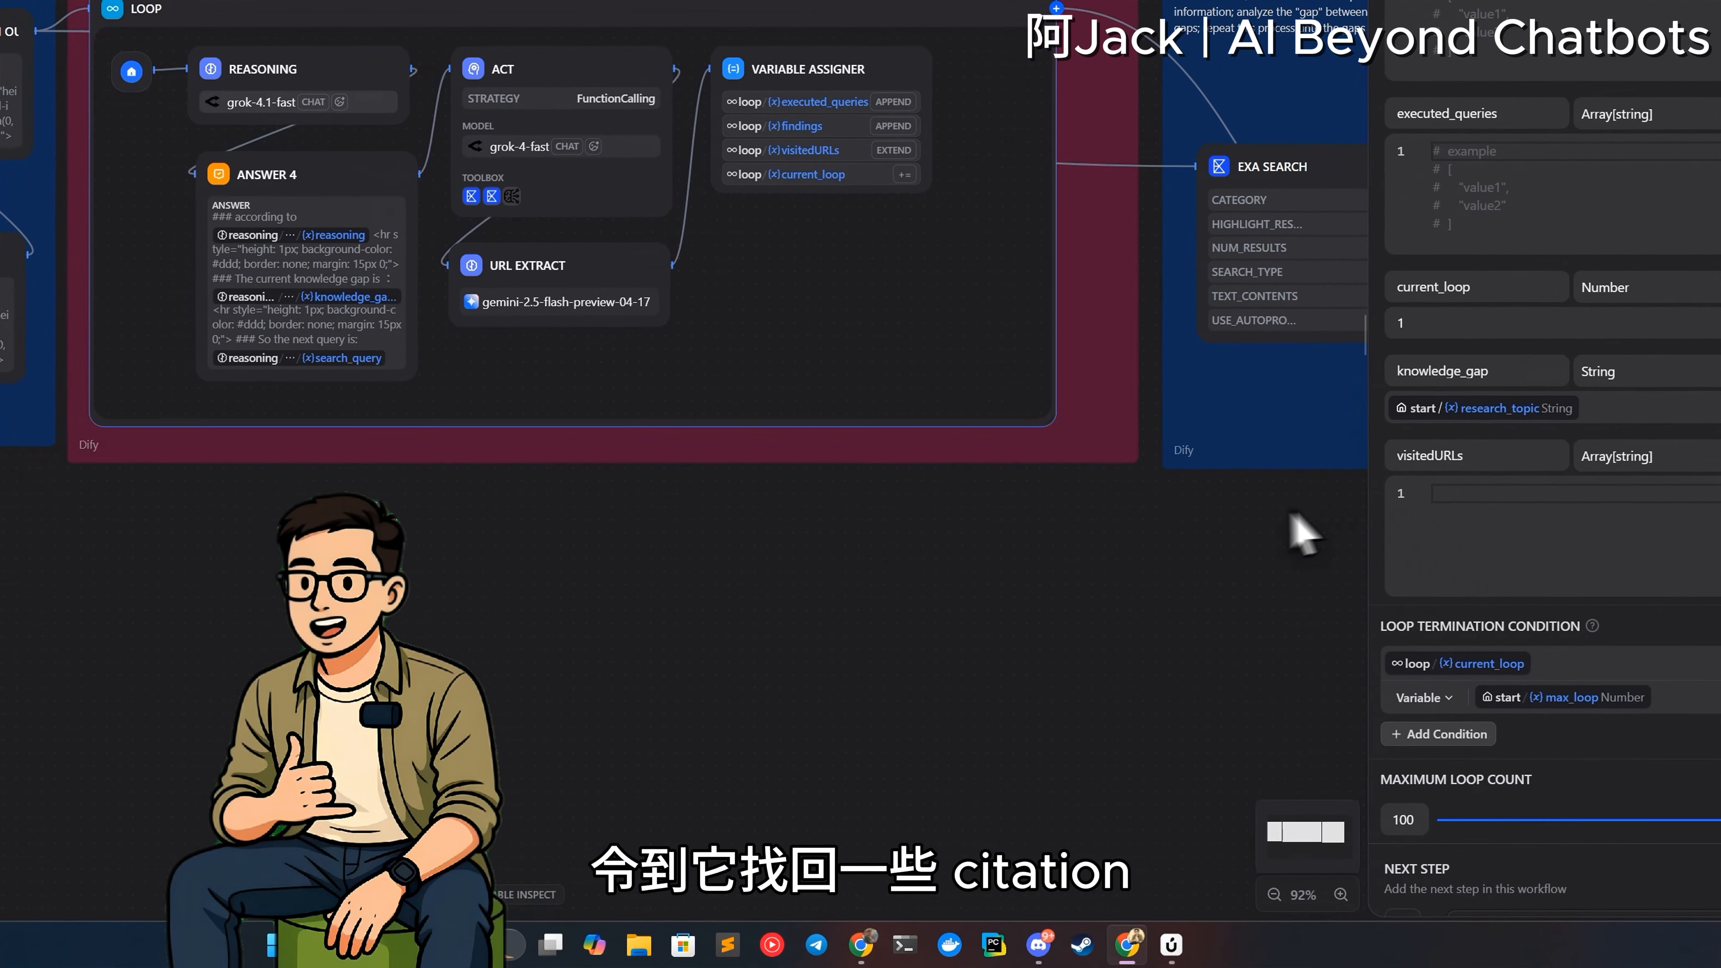
pyautogui.click(534, 677)
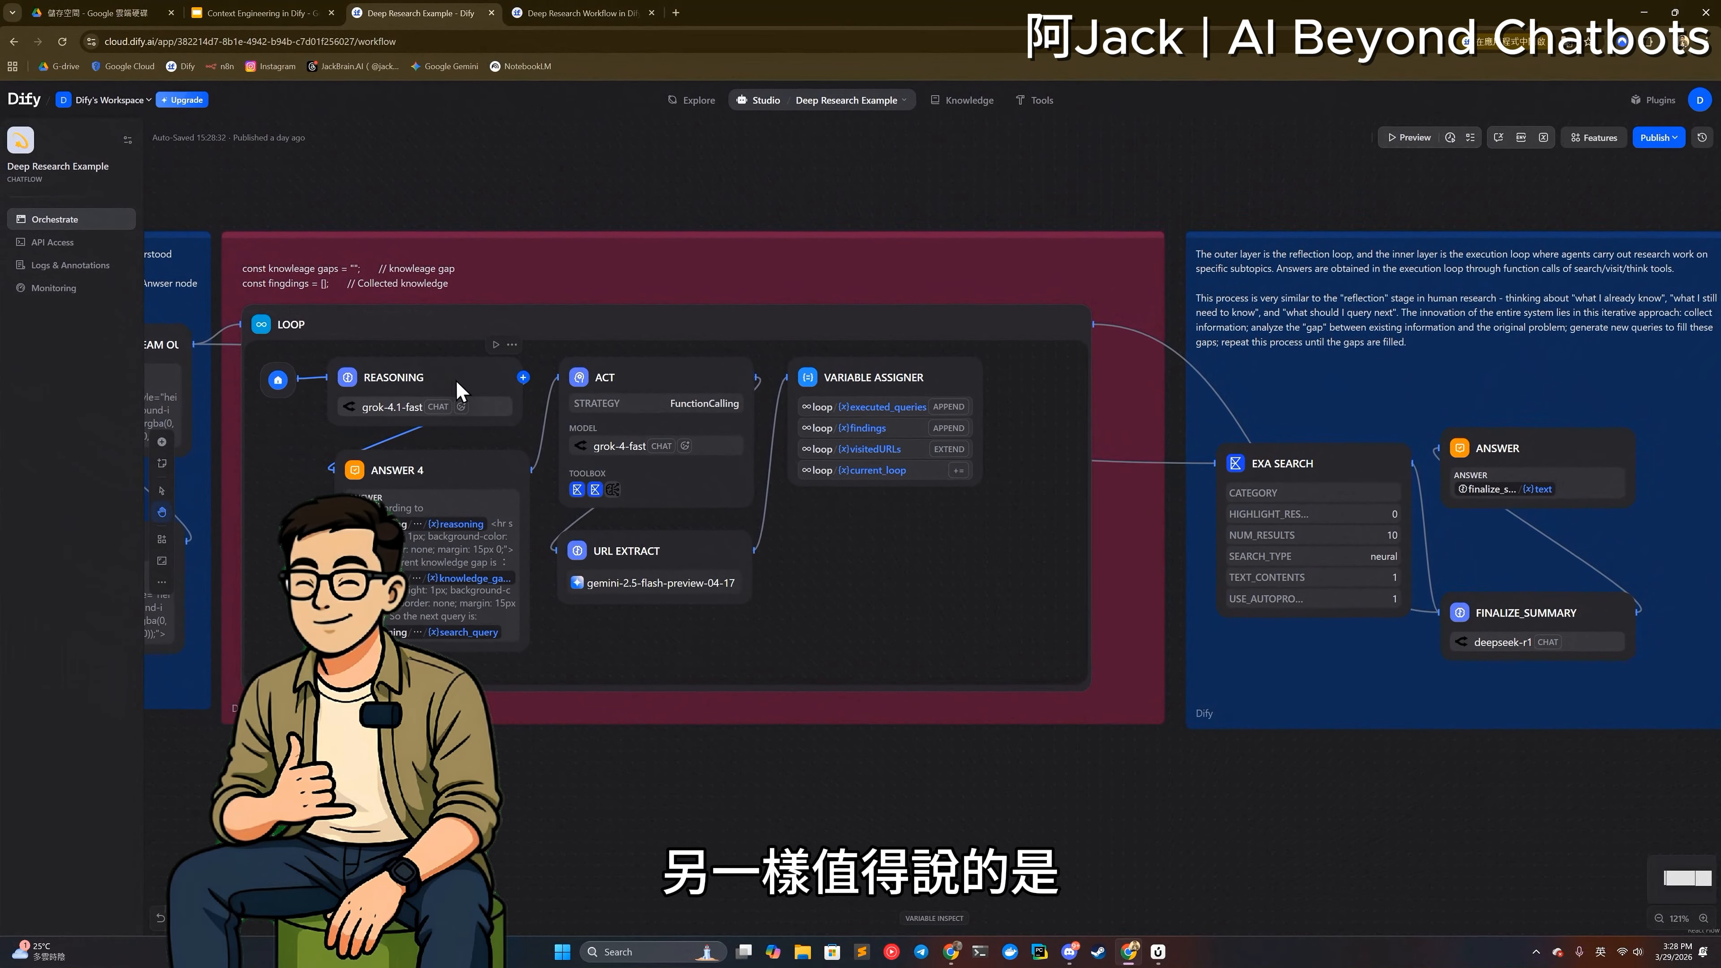
# Open the Reasoning node's settings and expand its output variables to examine text, reasoning_content, usage and structured_output.
pyautogui.click(355, 288)
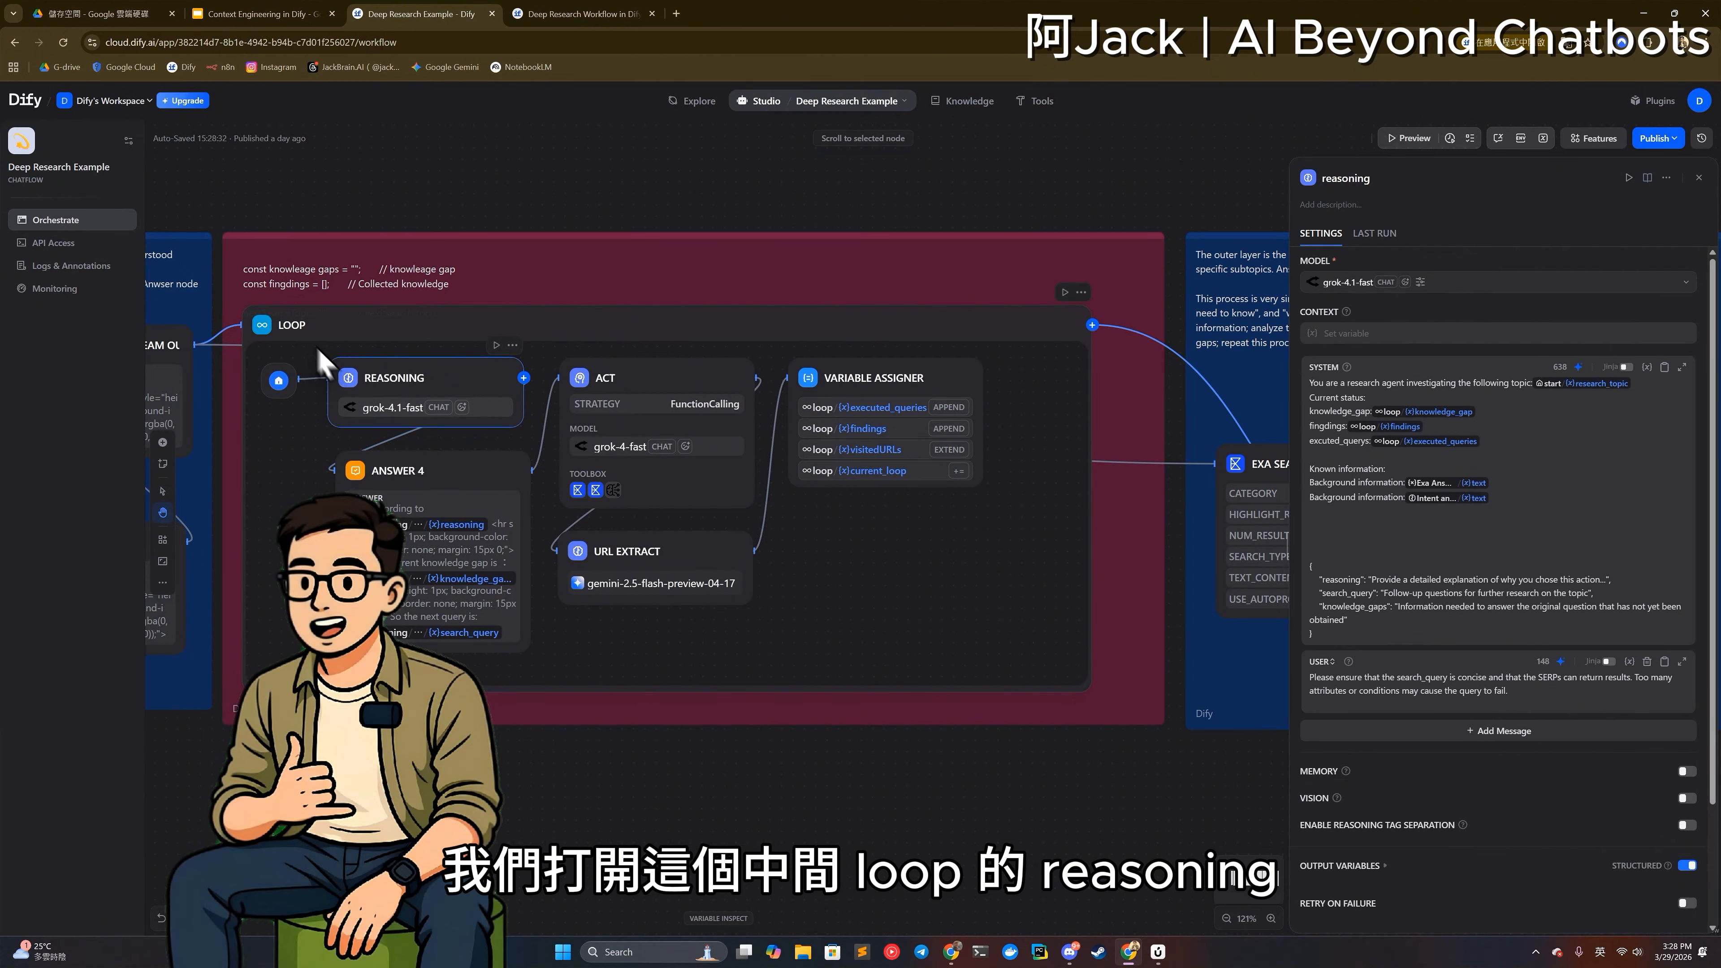
pyautogui.scroll(-3, 1708, 617)
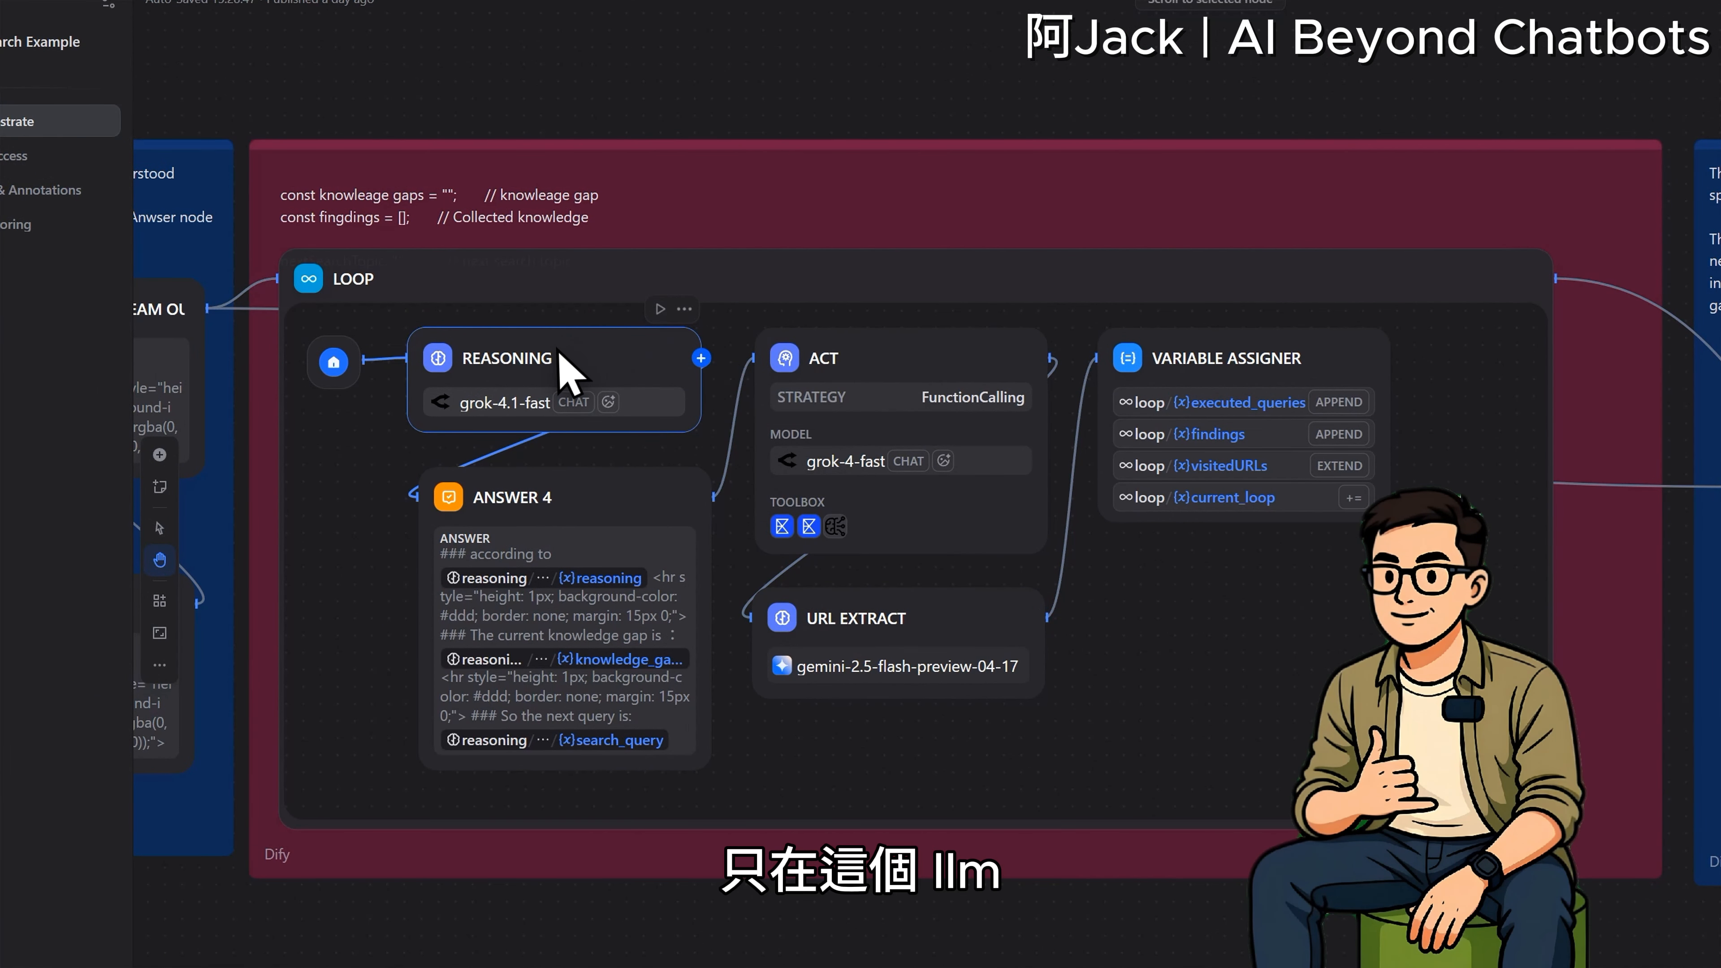
pyautogui.click(159, 455)
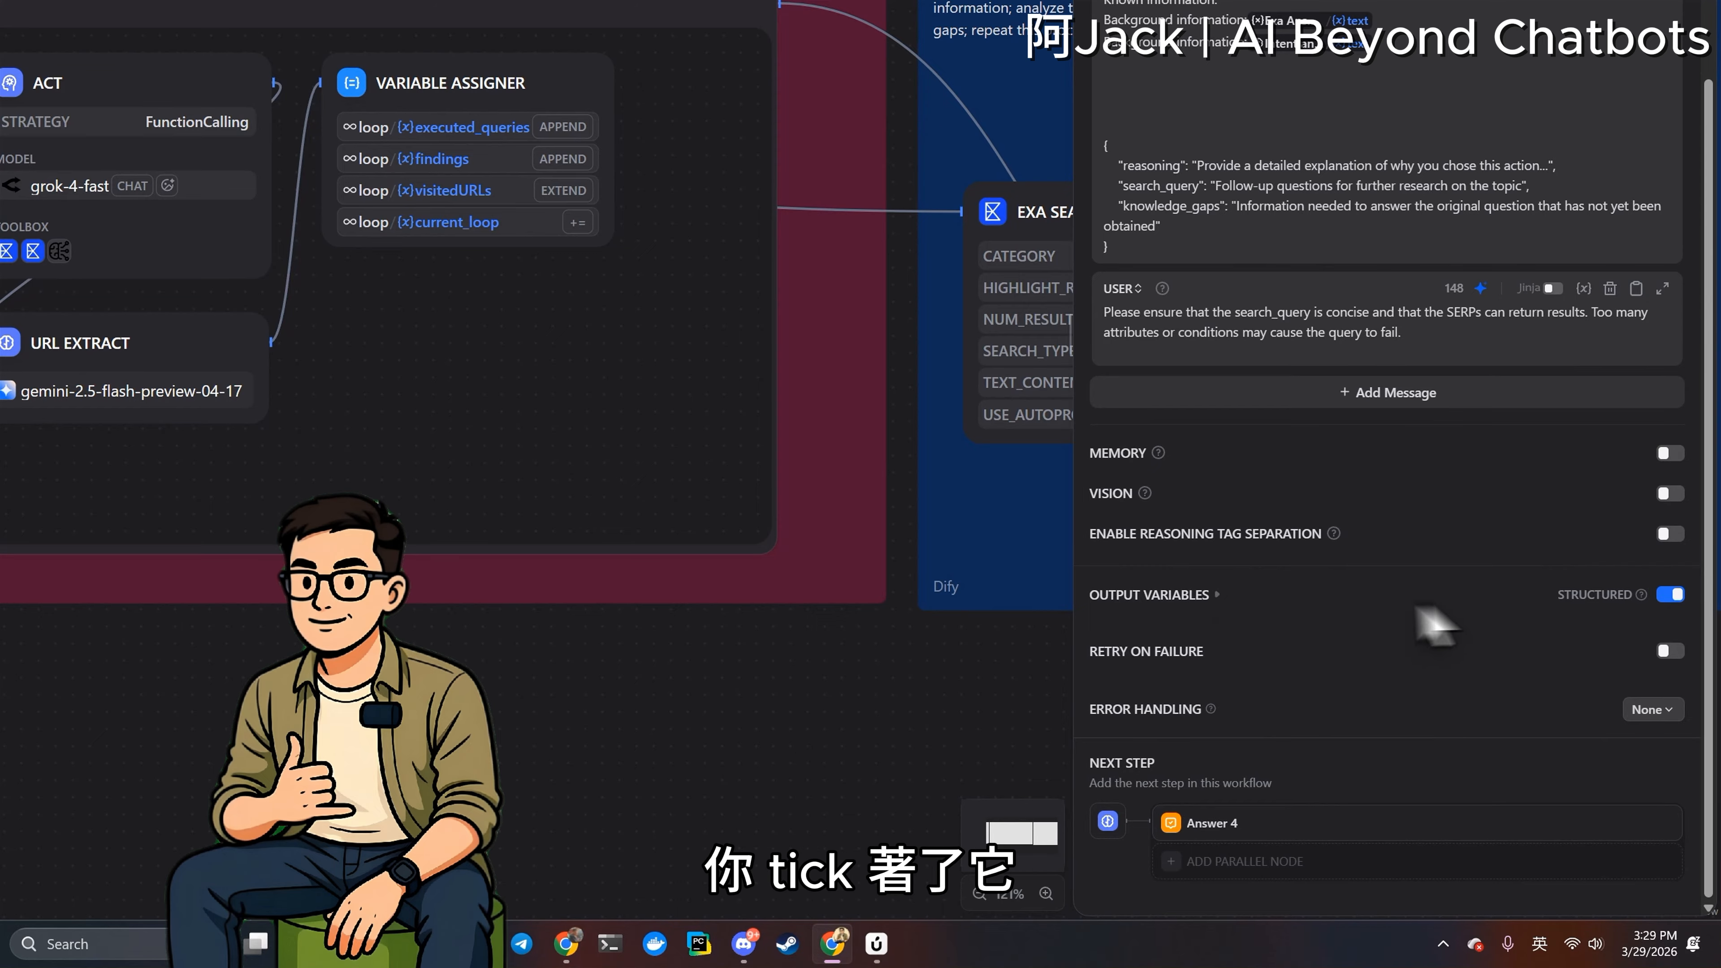
pyautogui.click(1237, 596)
pyautogui.scroll(-5, 1484, 597)
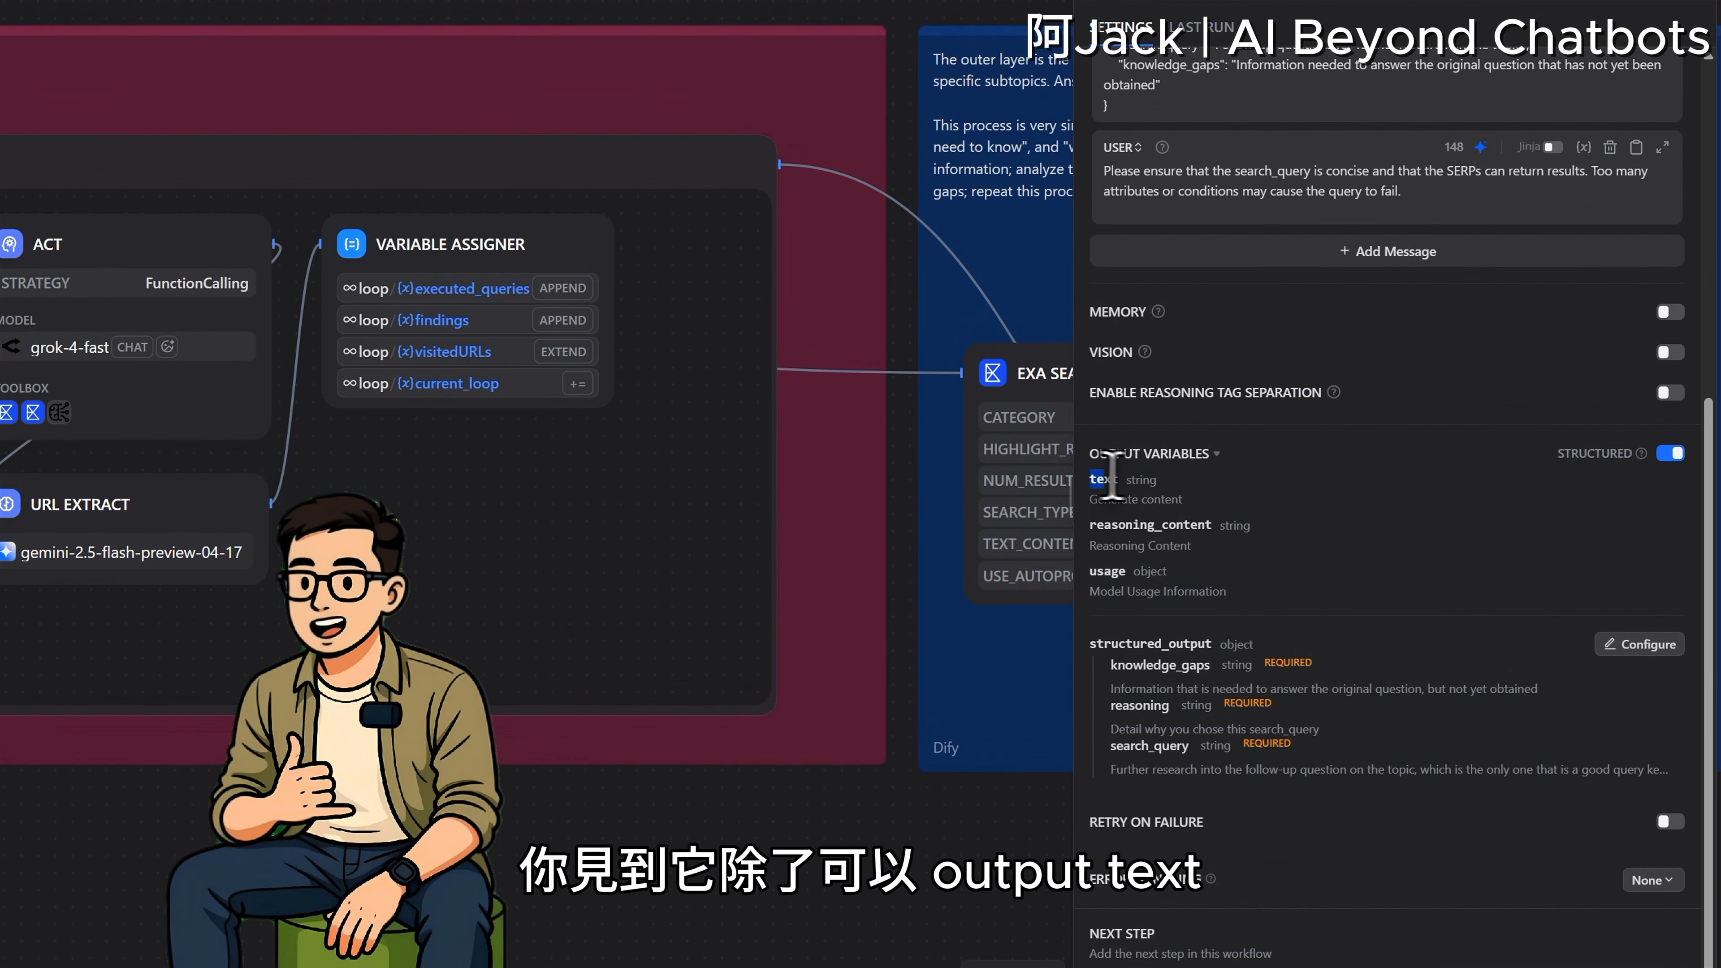
pyautogui.moveTo(1112, 478); pyautogui.dragTo(1177, 509)
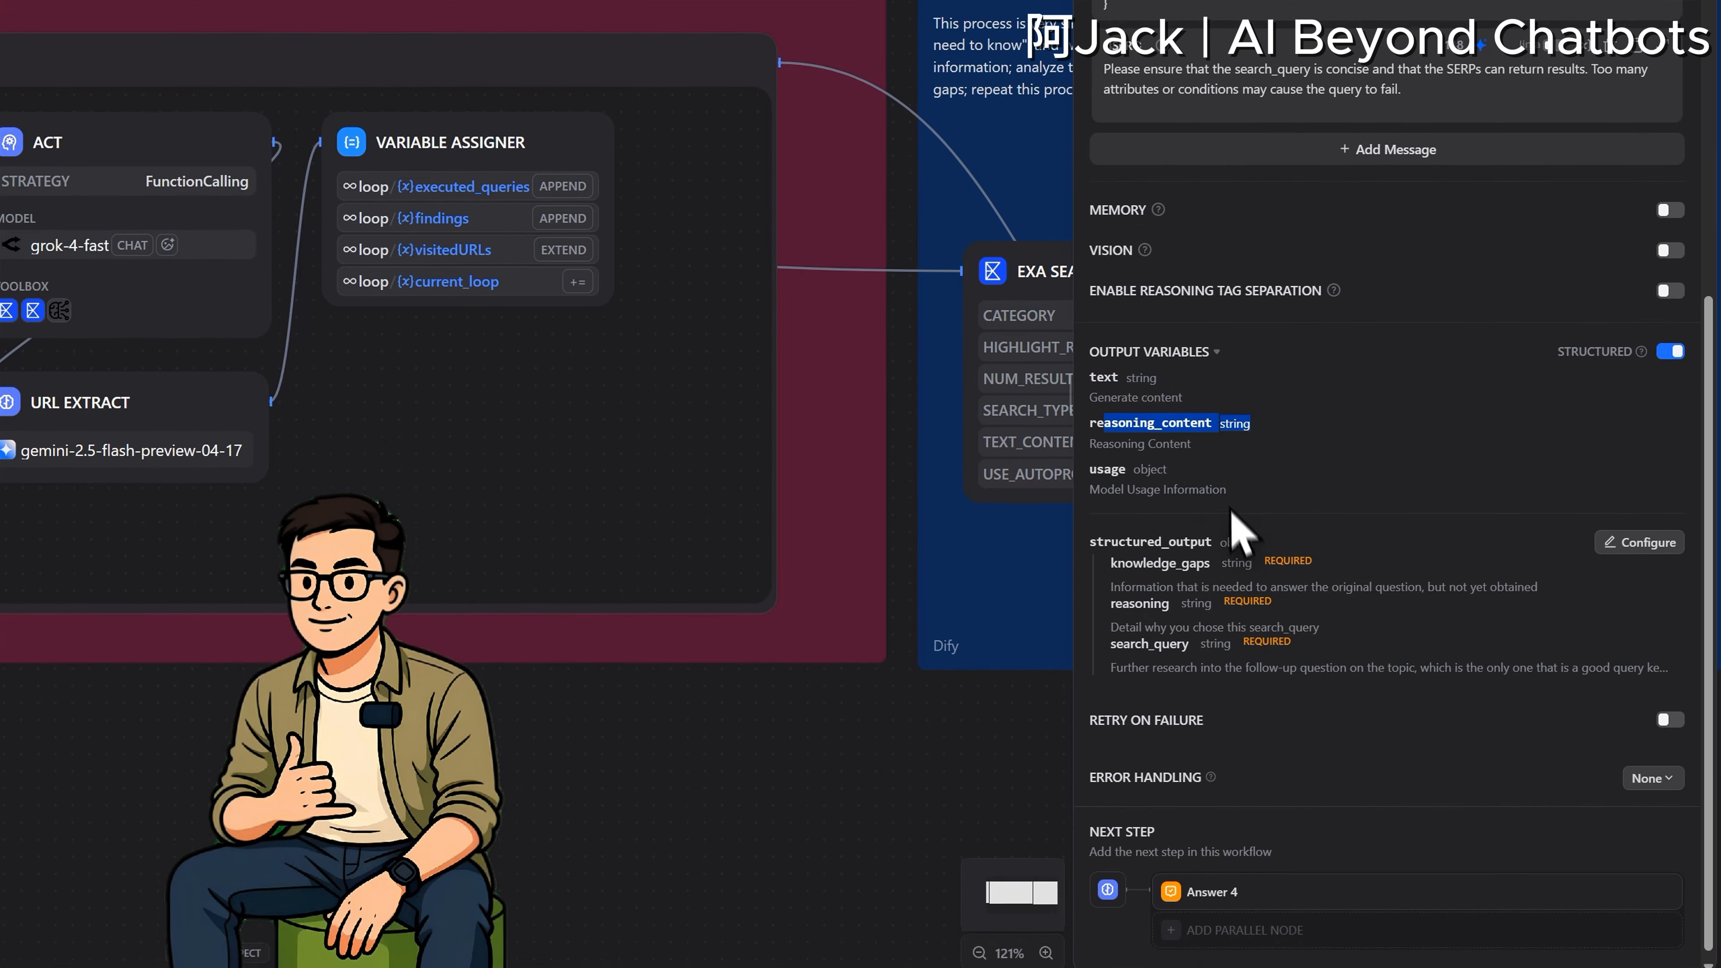
pyautogui.moveTo(1091, 546); pyautogui.dragTo(1167, 571)
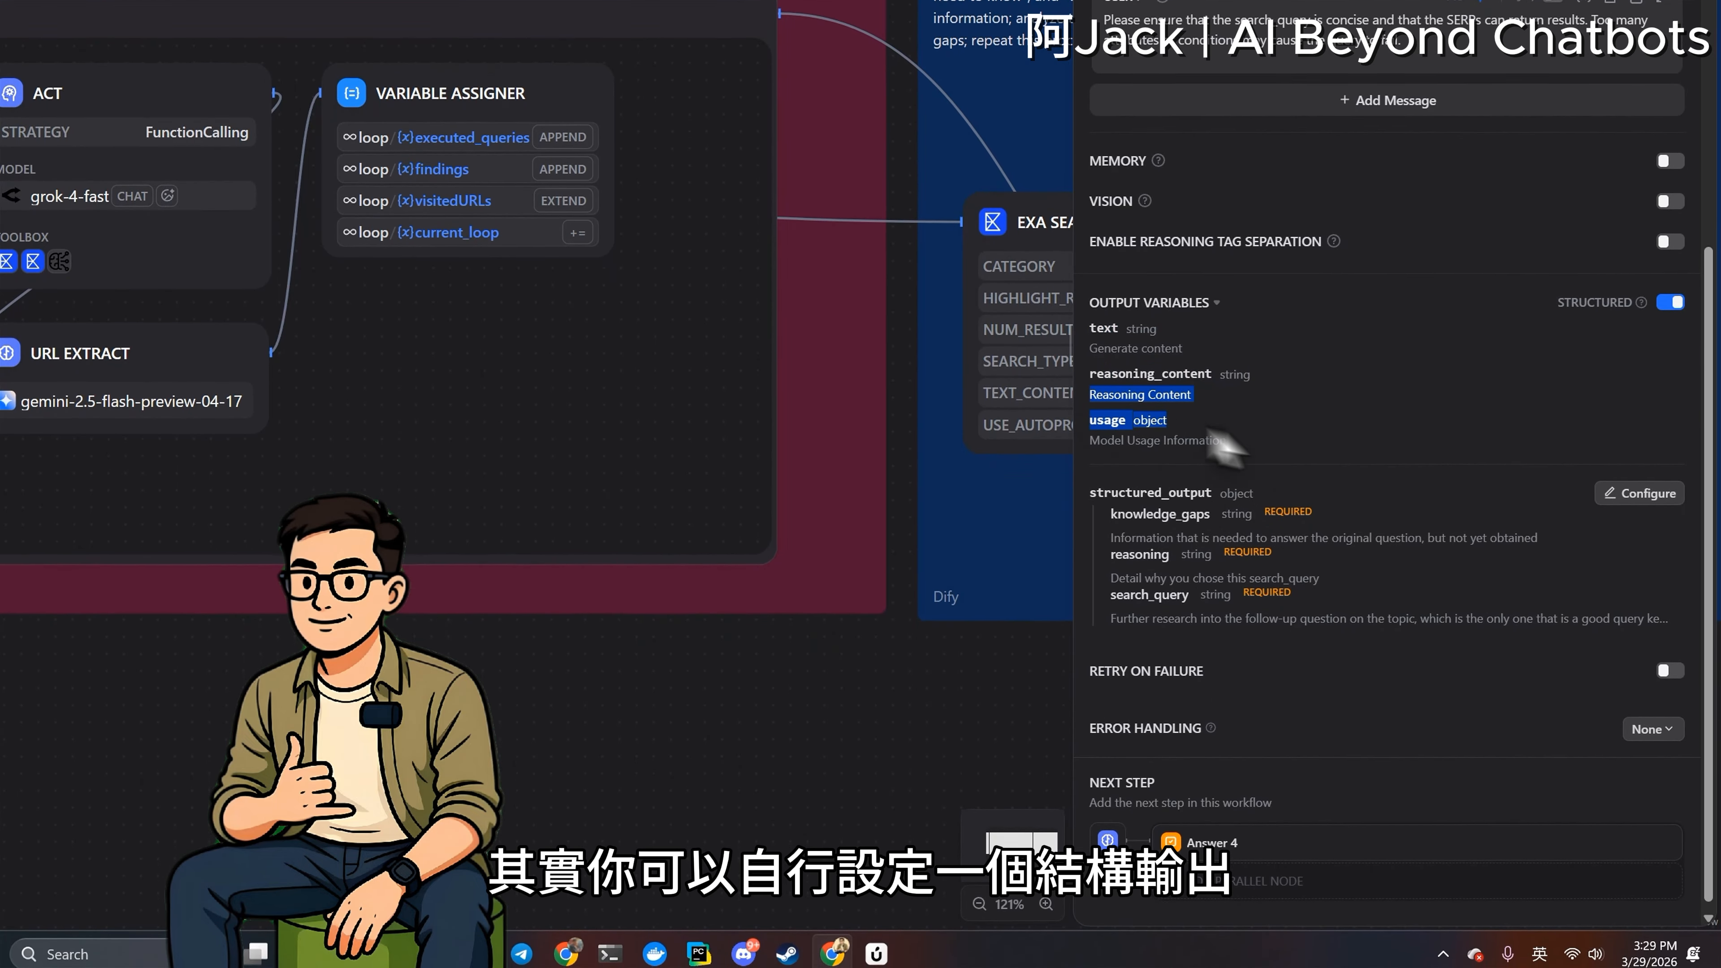
# View the Reasoning node's Structured Output Schema, close it, and examine the matching JSON format in the system prompt.
pyautogui.click(1639, 481)
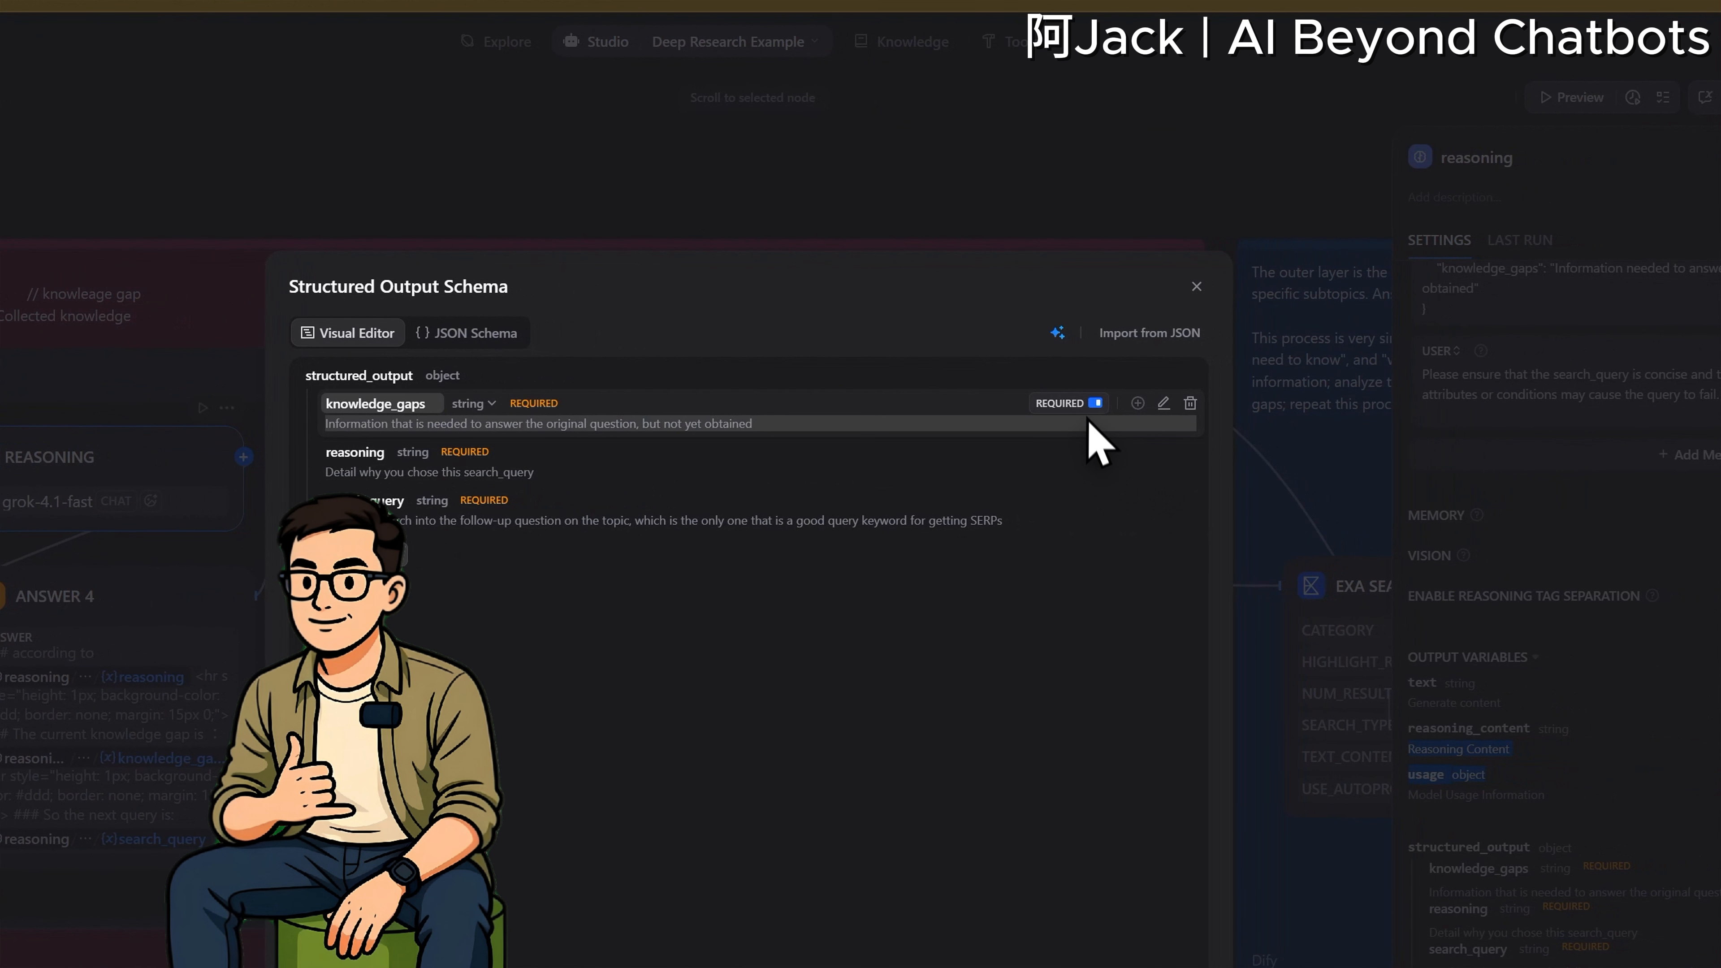
pyautogui.click(862, 646)
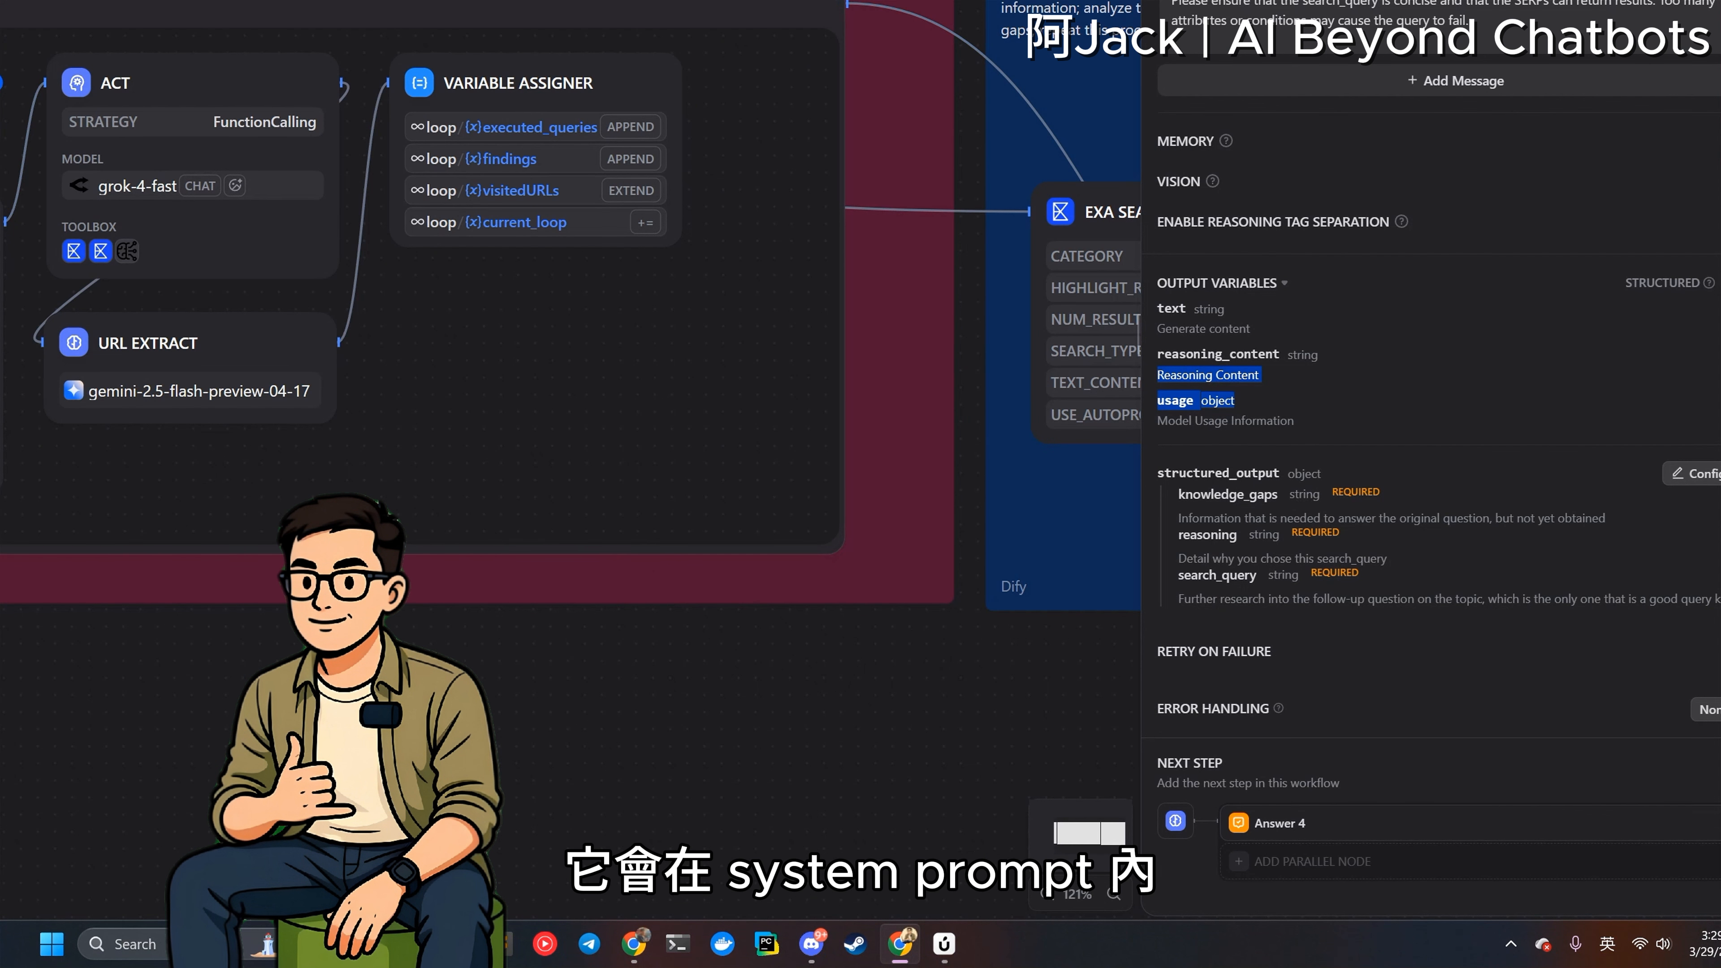
pyautogui.scroll(6, 1431, 475)
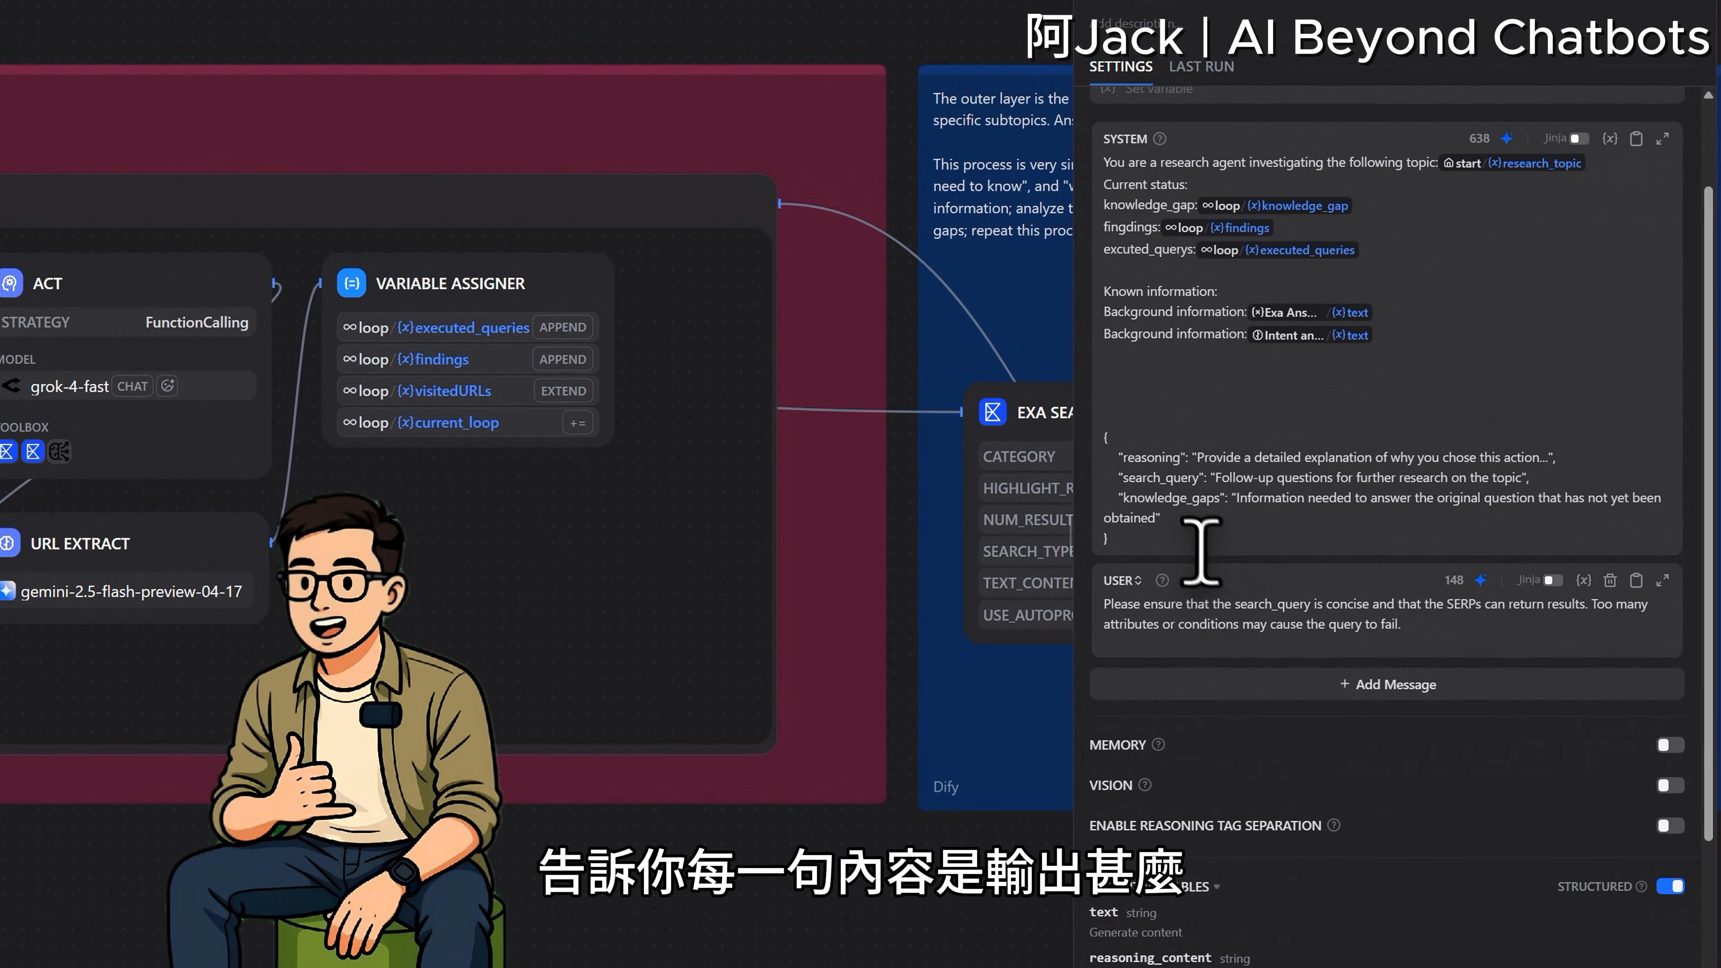
pyautogui.click(1164, 506)
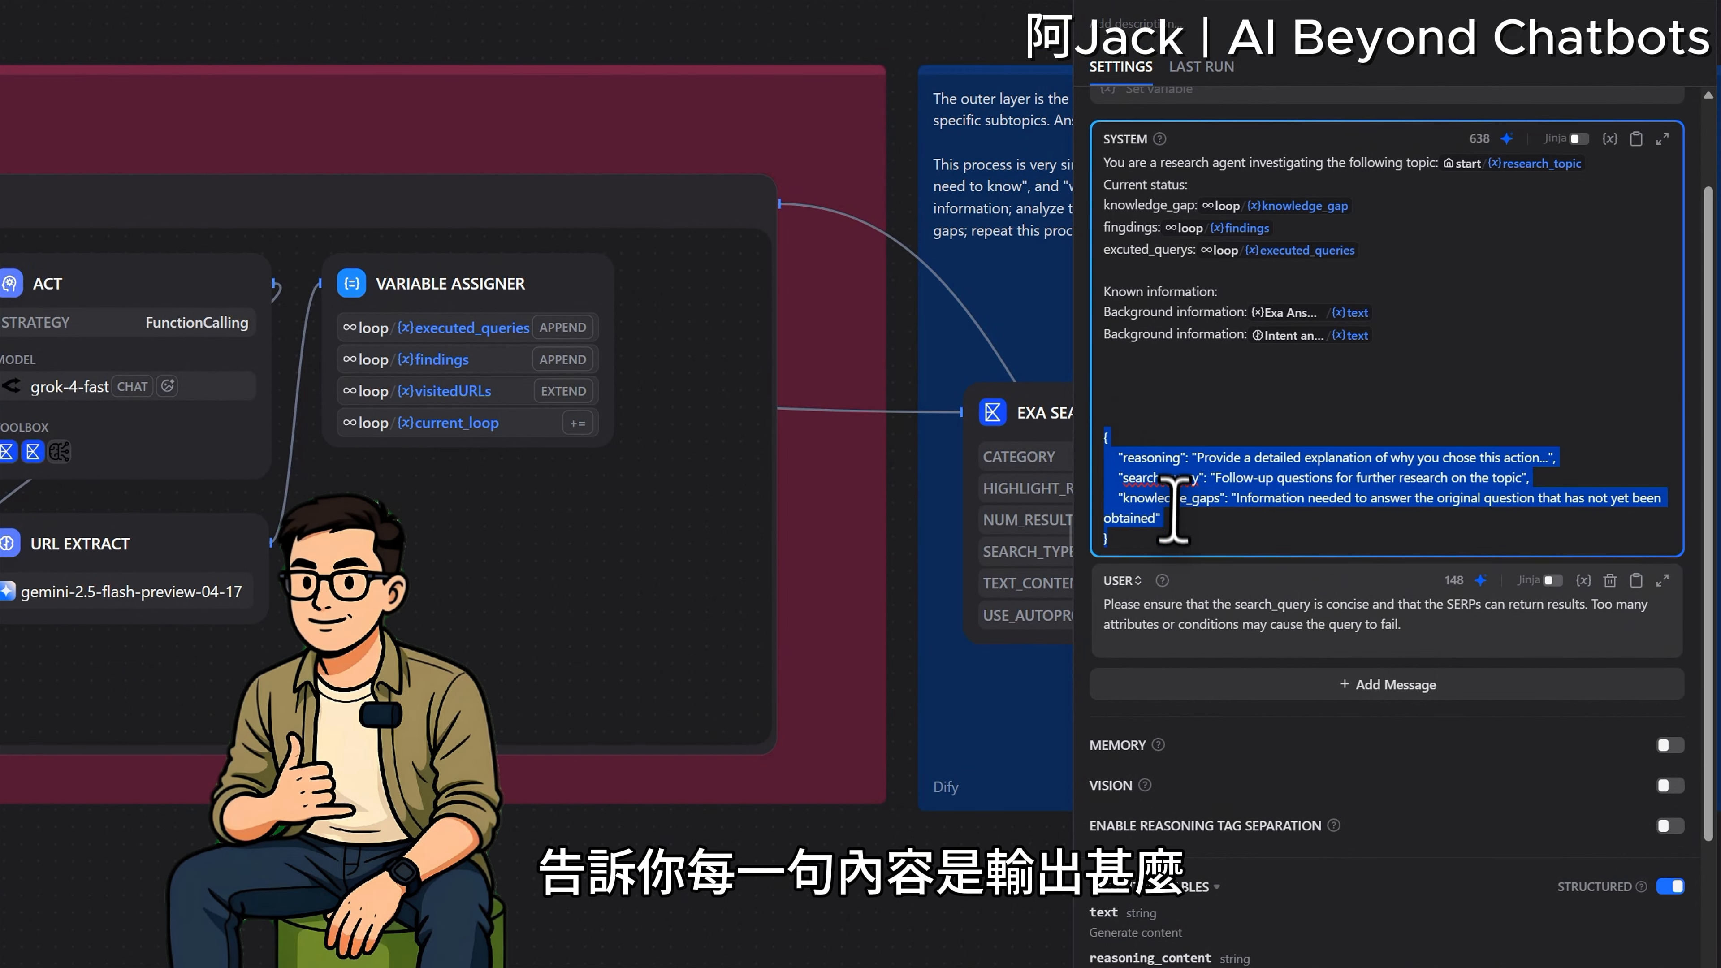
pyautogui.scroll(2, 1383, 458)
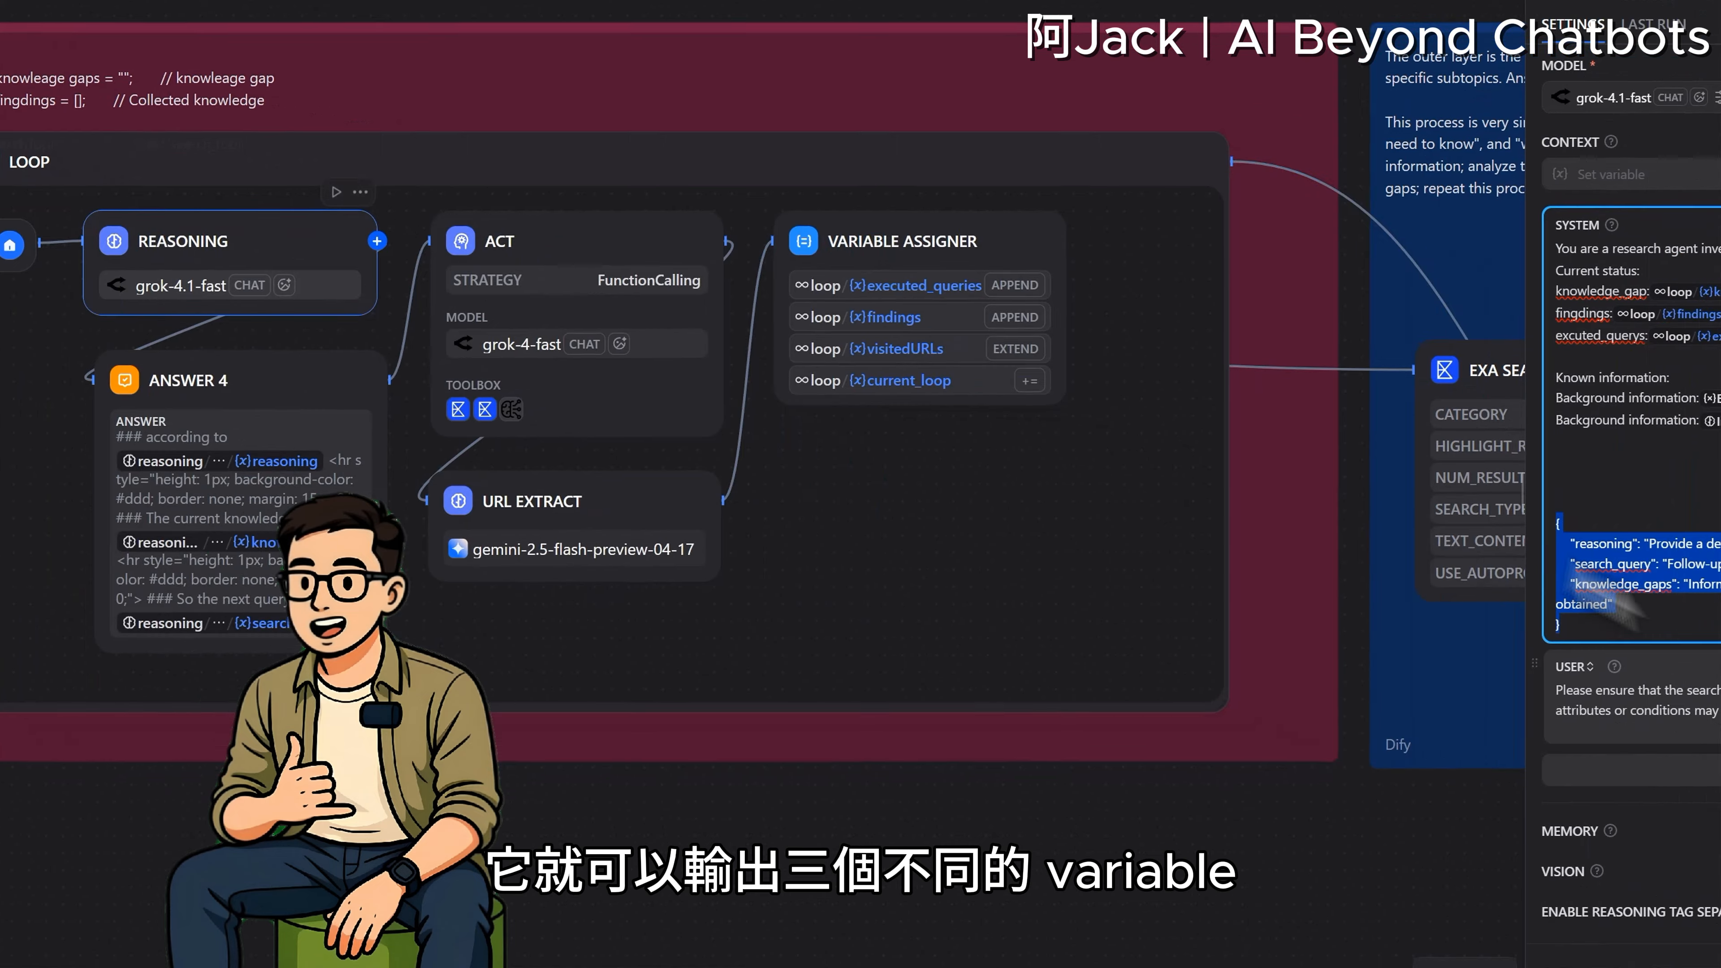
pyautogui.scroll(-6, 1293, 705)
pyautogui.scroll(-1, 1294, 561)
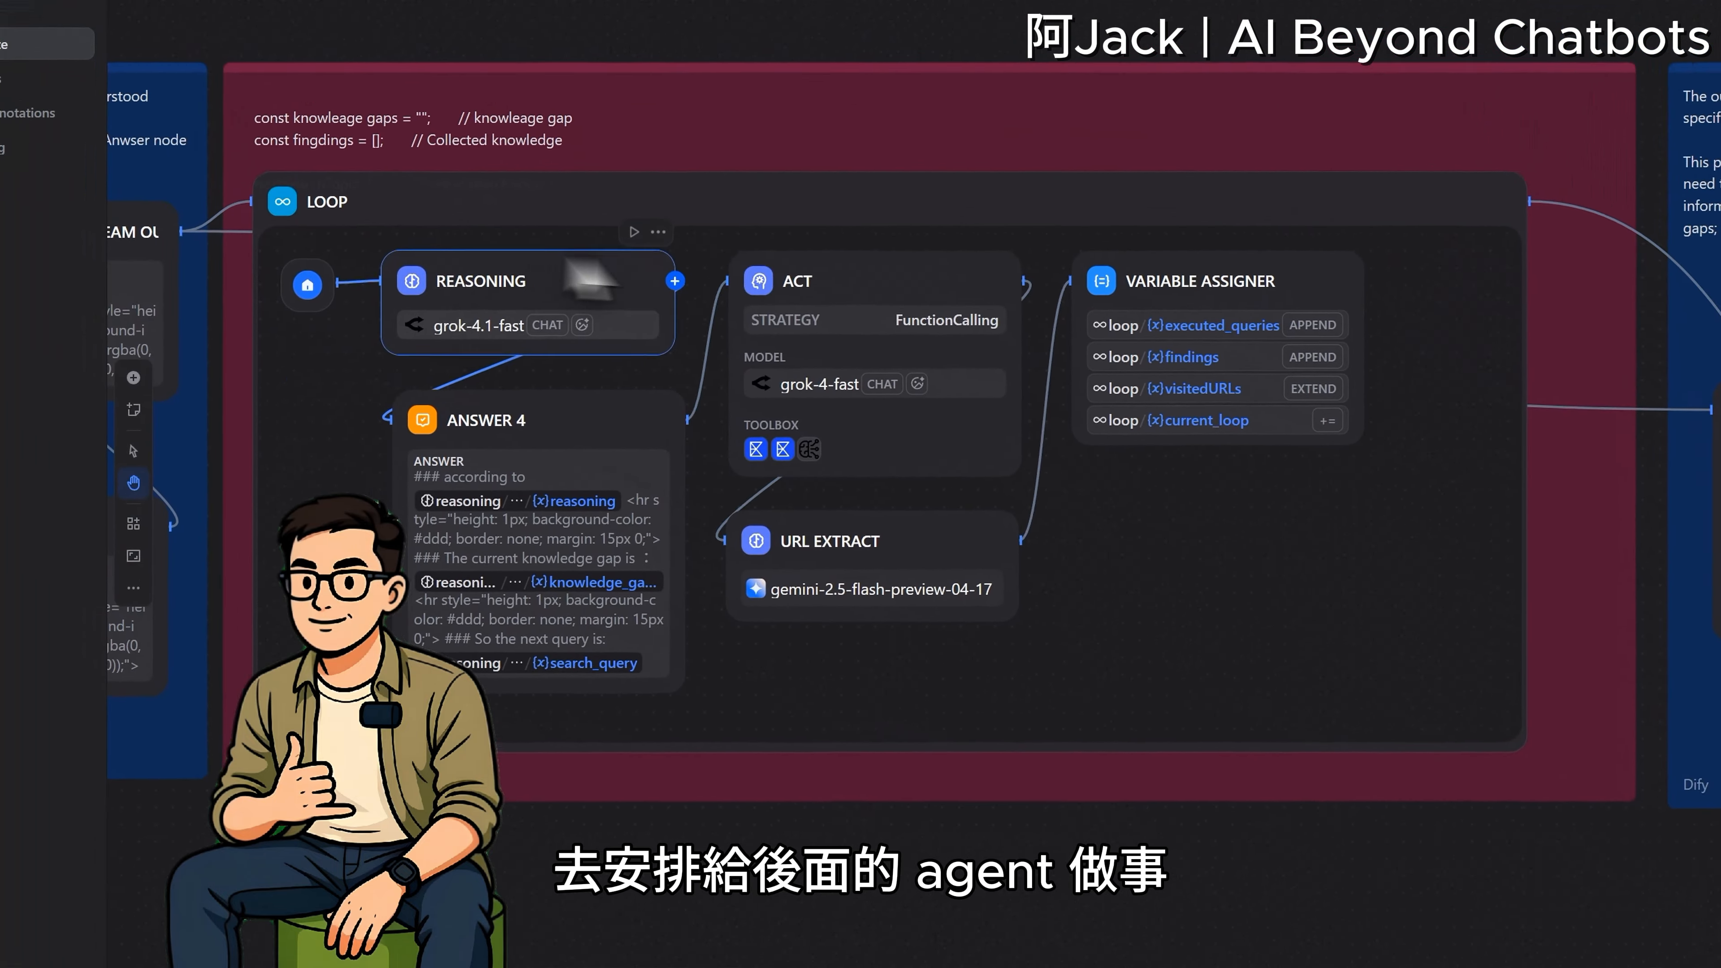
# Inspect the reasoning, knowledge_gaps and search_query references in the Answer 4 node's answer text.
pyautogui.click(197, 246)
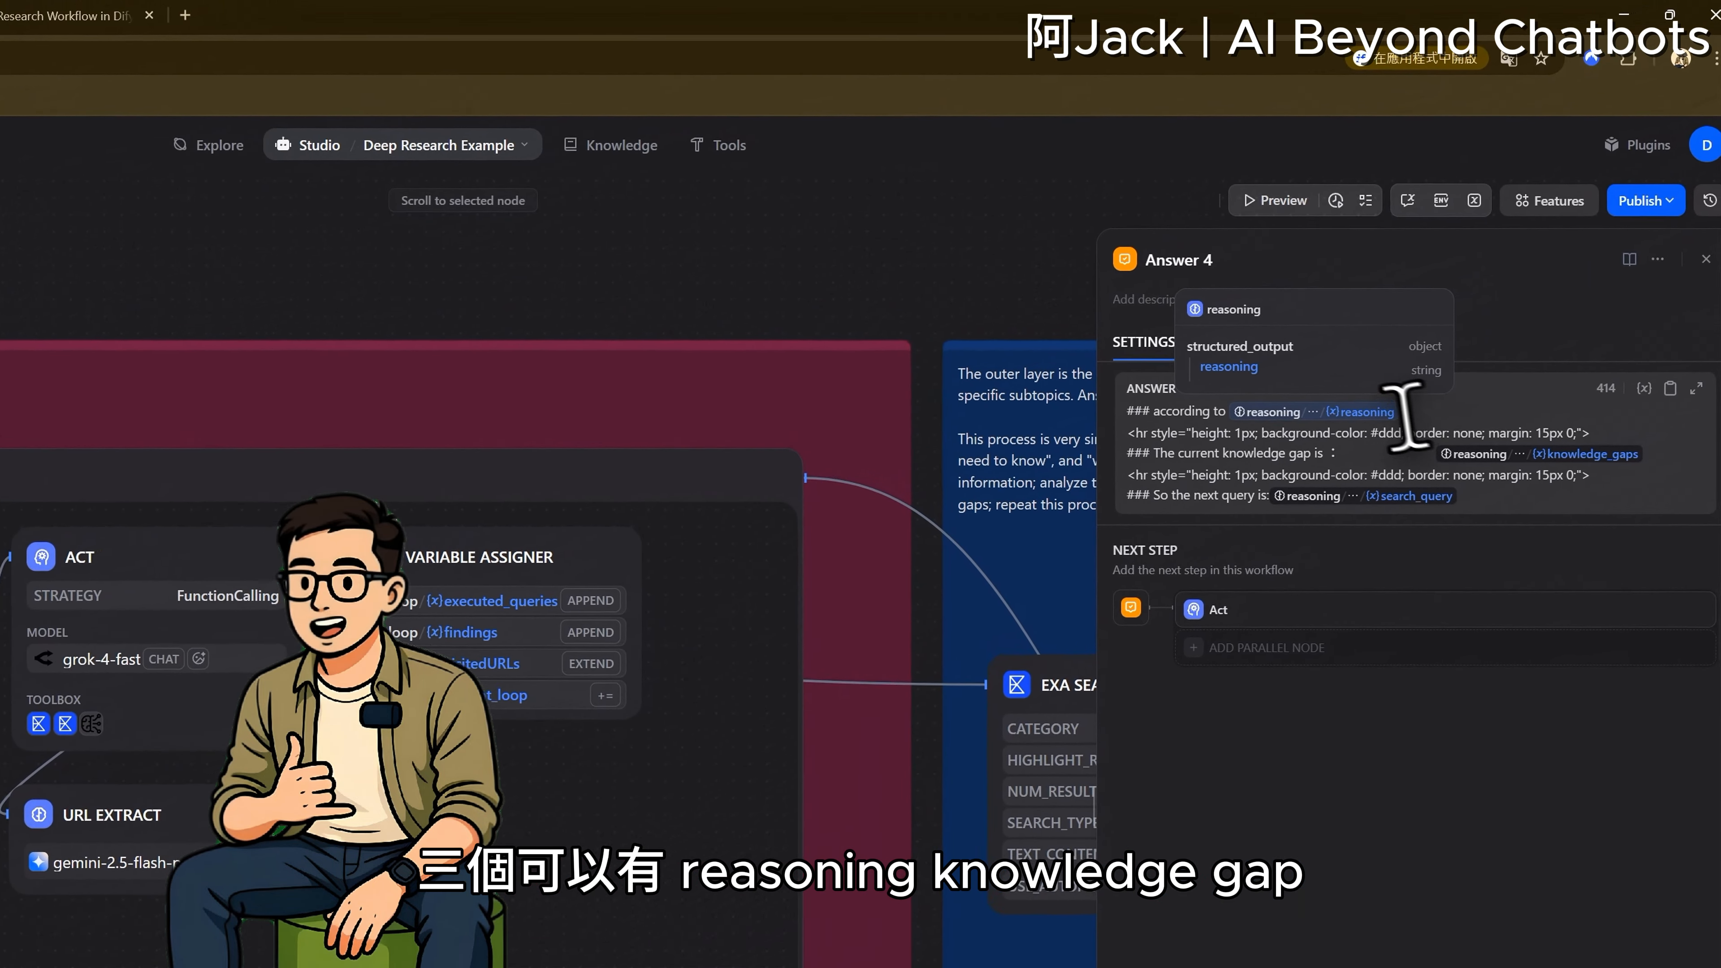
pyautogui.moveTo(1691, 360)
pyautogui.moveTo(1407, 499)
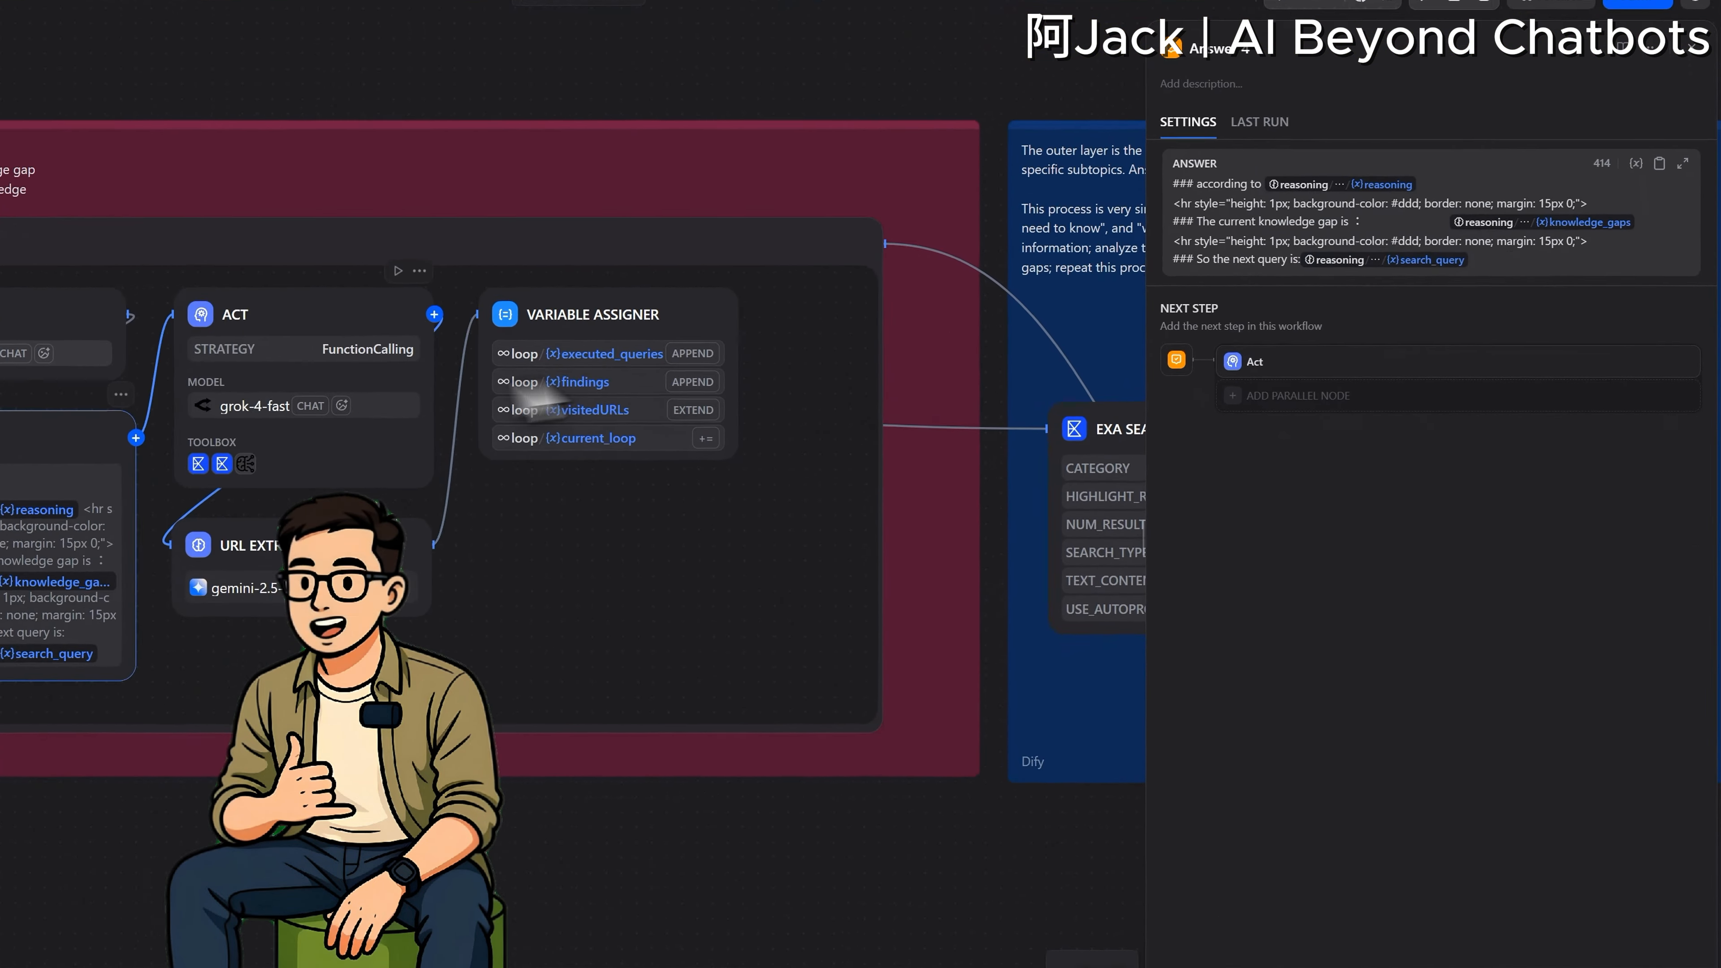
# Examine the Act node's tool list, instruction and the search_query reference in its query.
pyautogui.click(176, 605)
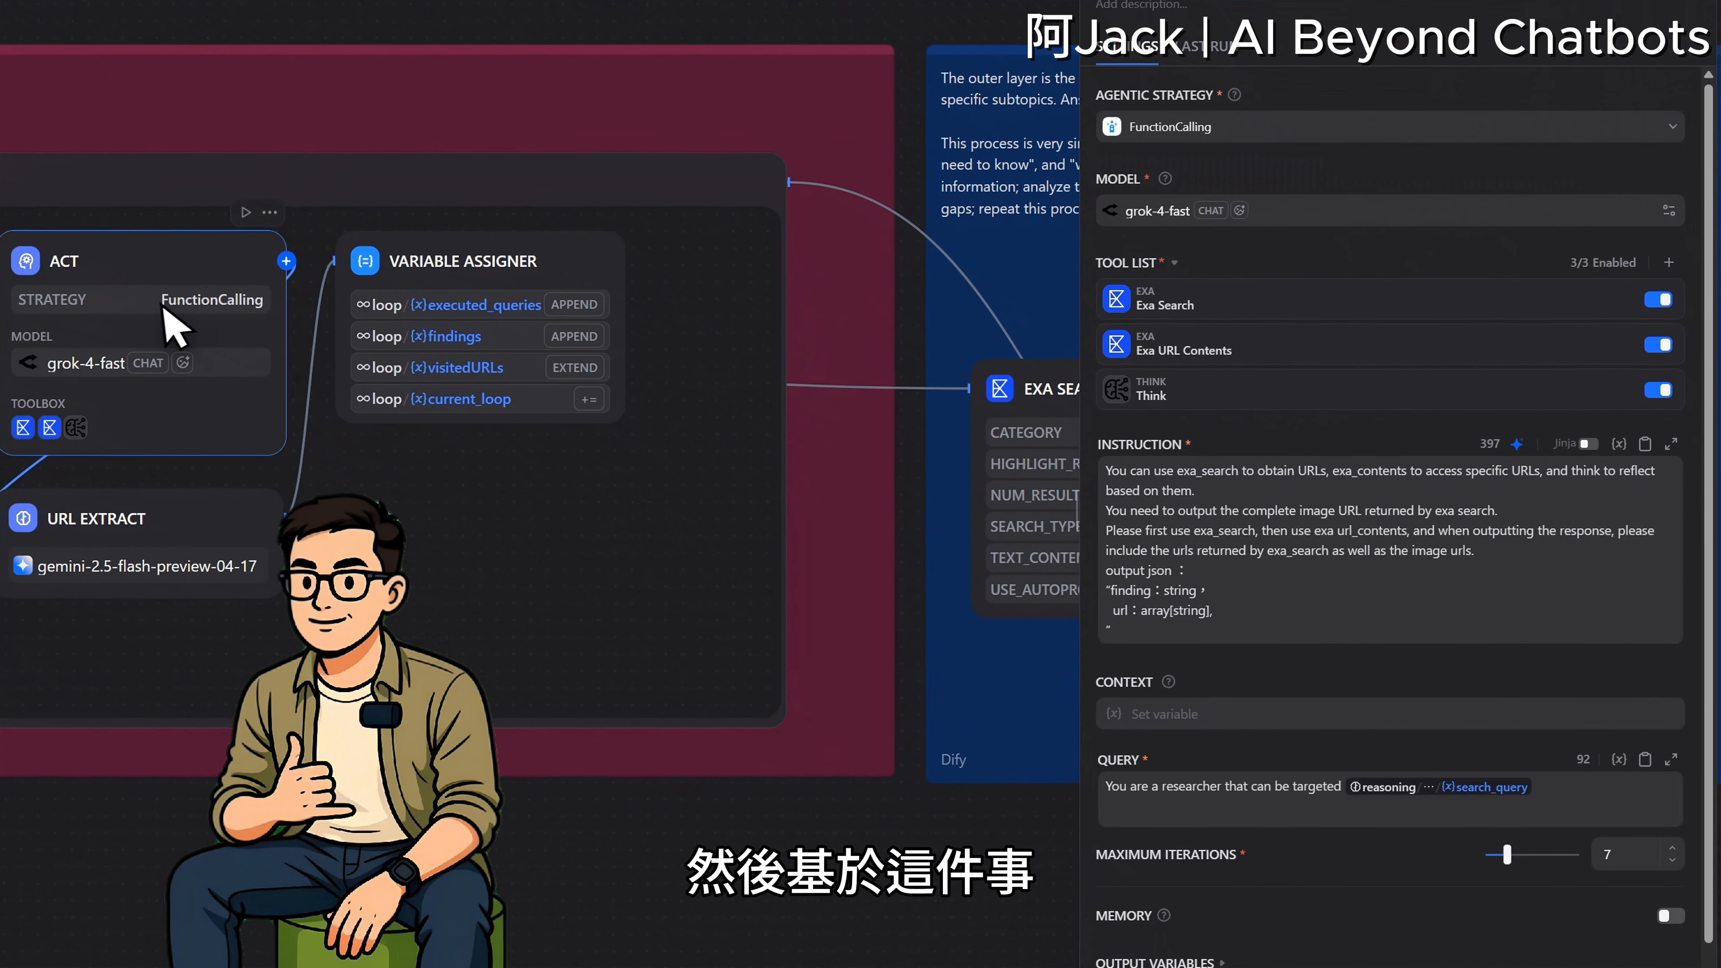
pyautogui.scroll(-1, 1390, 696)
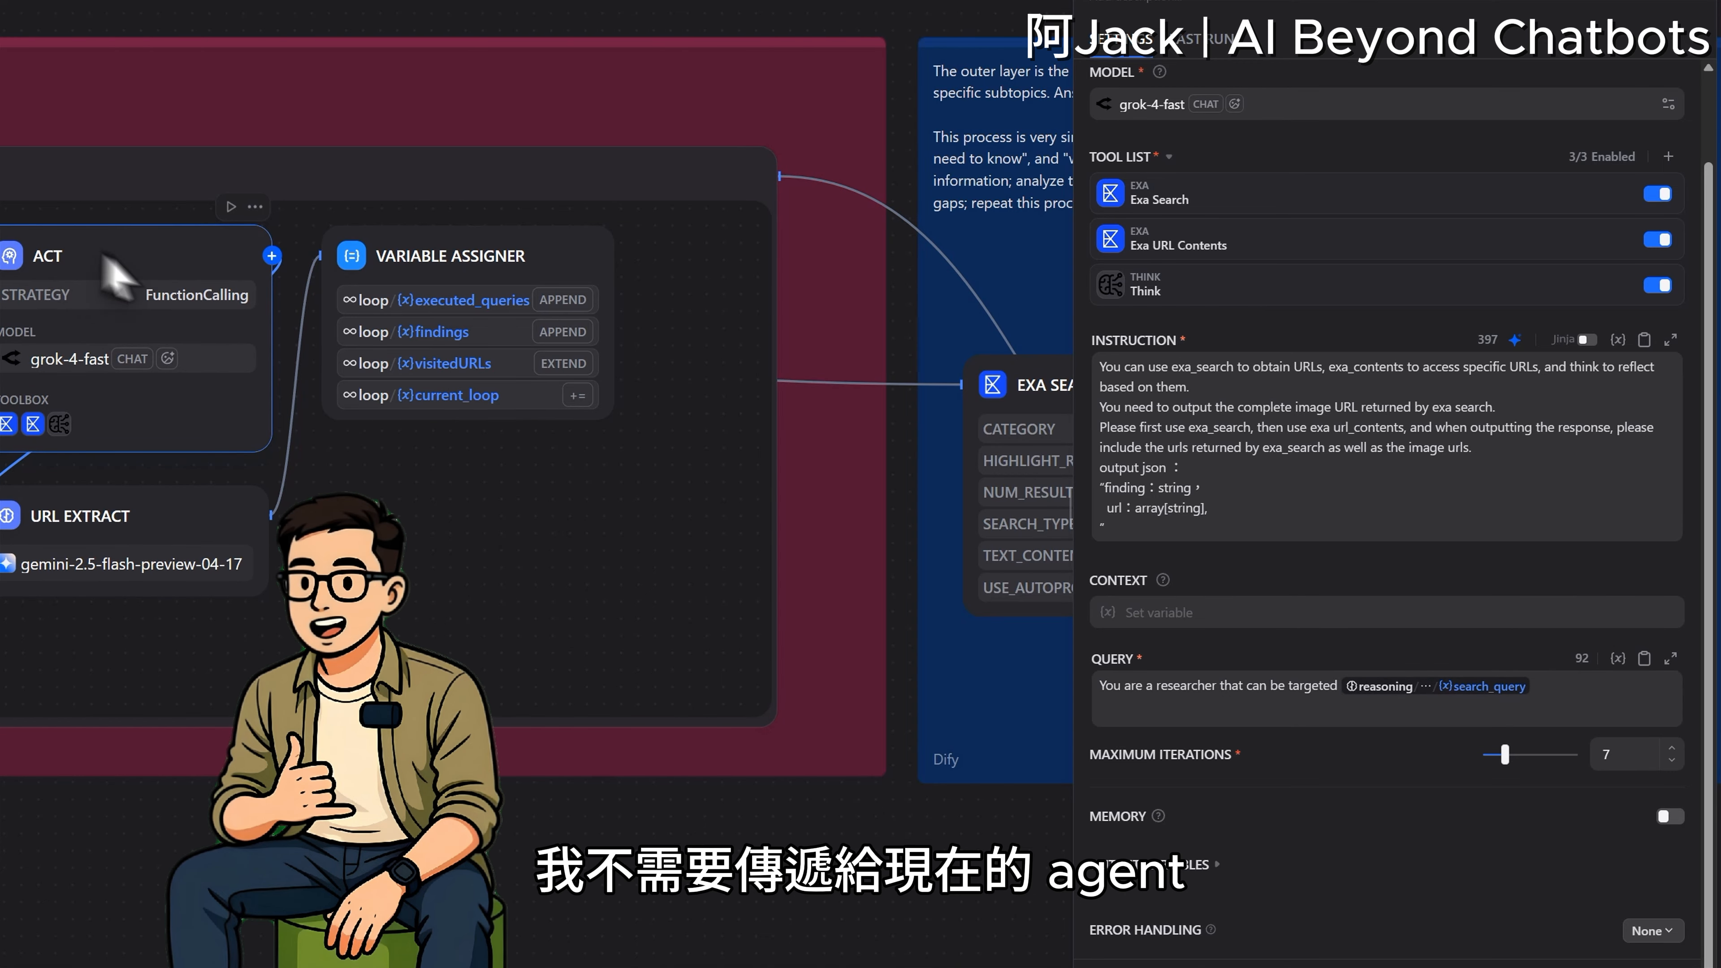
pyautogui.moveTo(1525, 681)
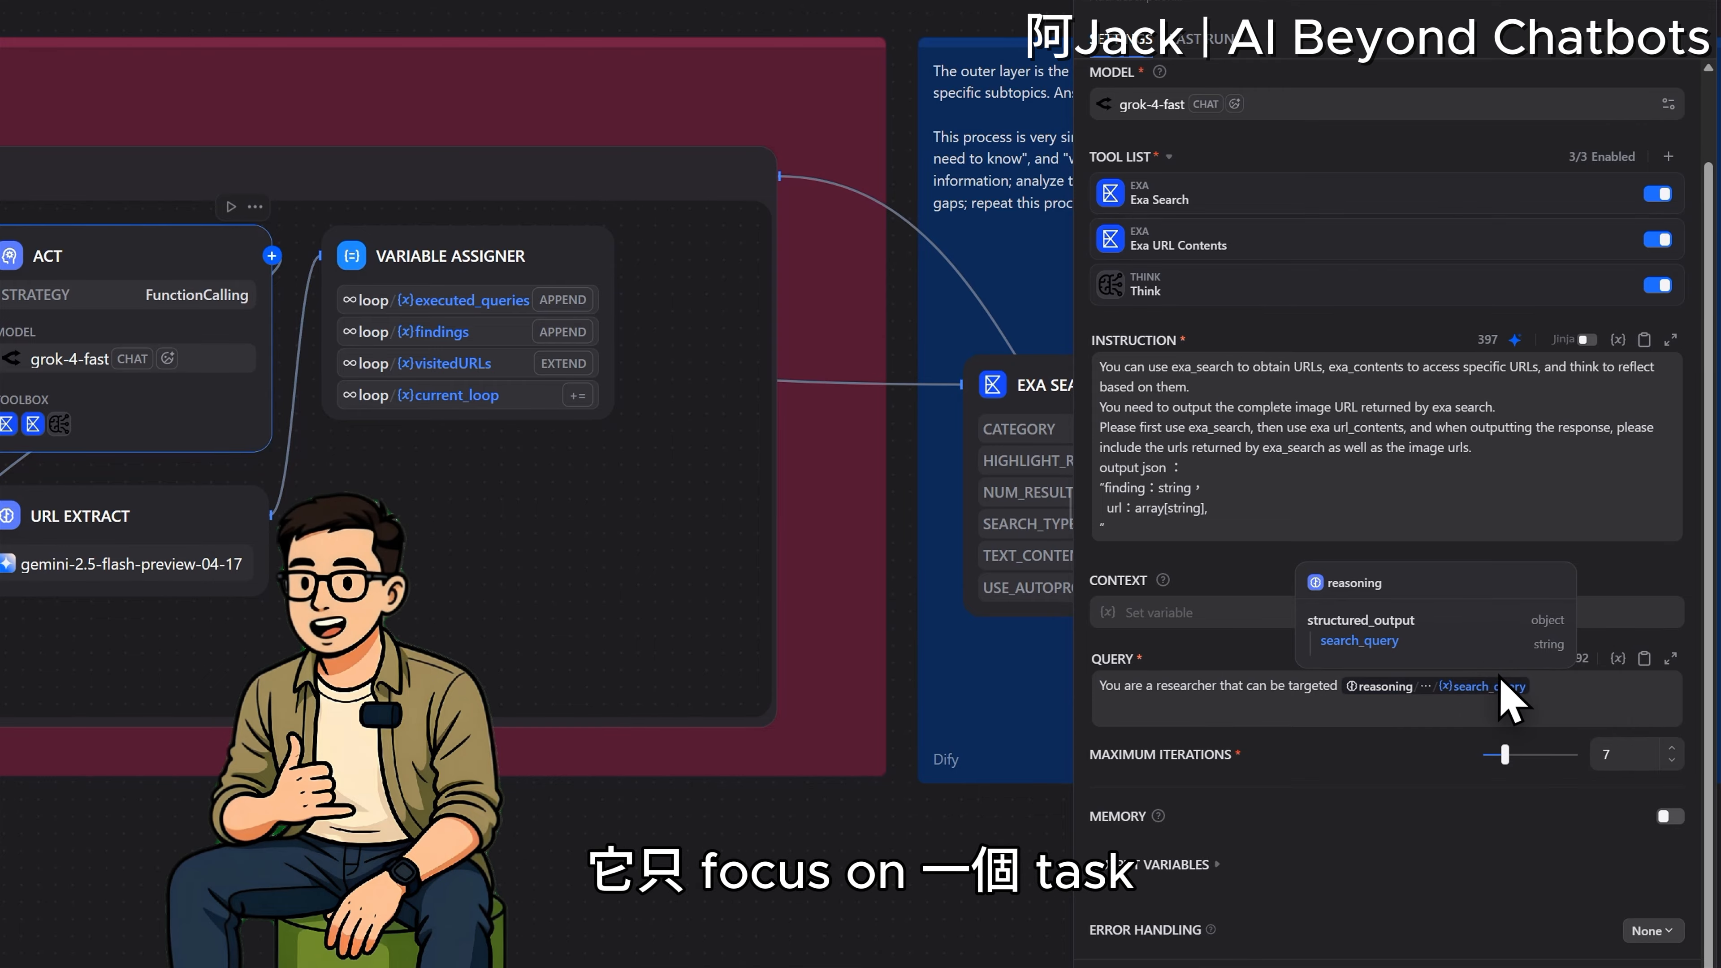
# Compare the settings of the URL Extract and Act nodes, and view the variable operations in Variable Assigner.
pyautogui.click(170, 532)
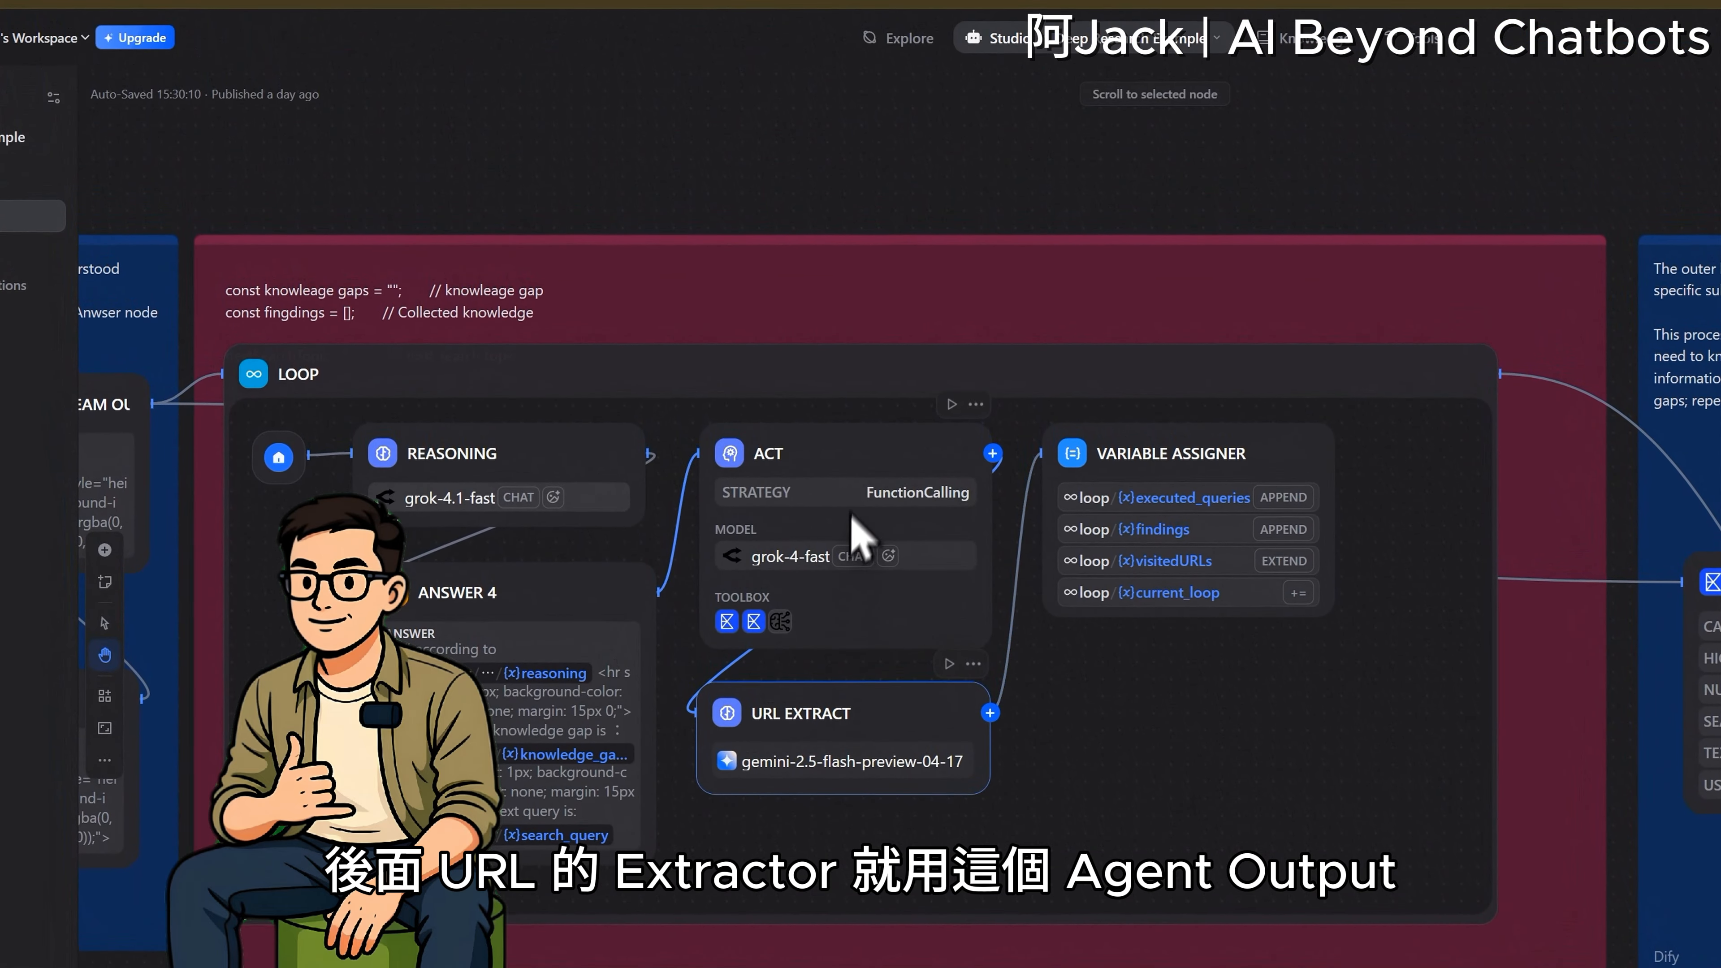
pyautogui.click(738, 393)
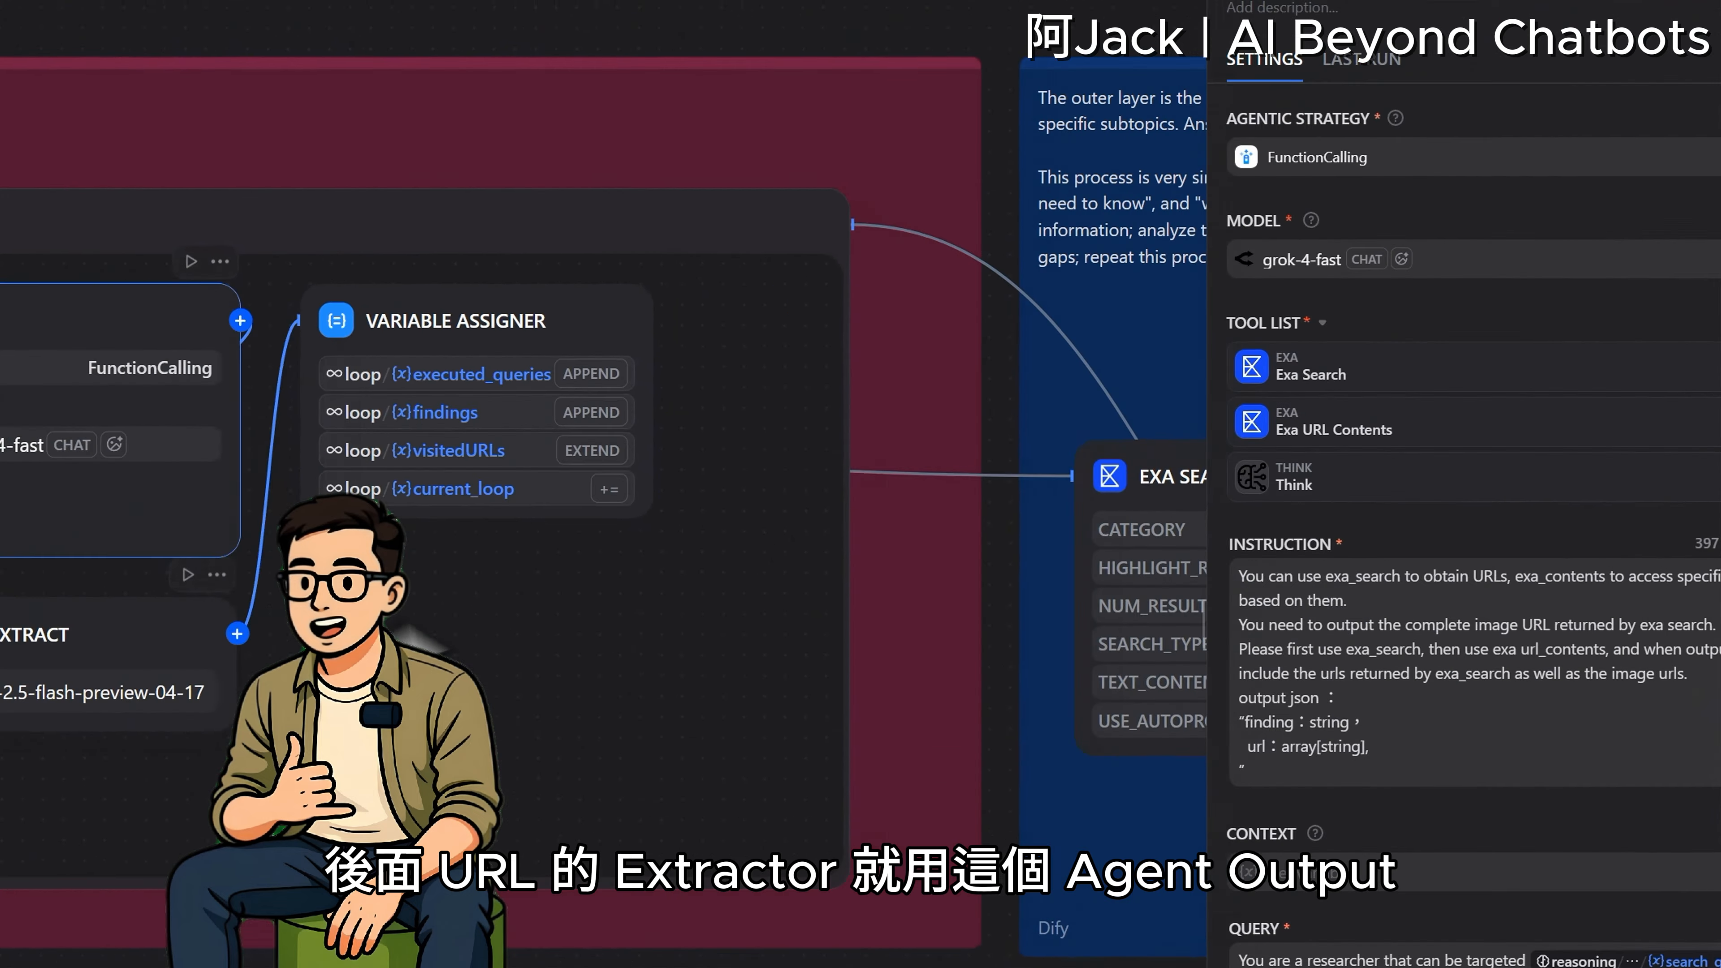
pyautogui.click(786, 521)
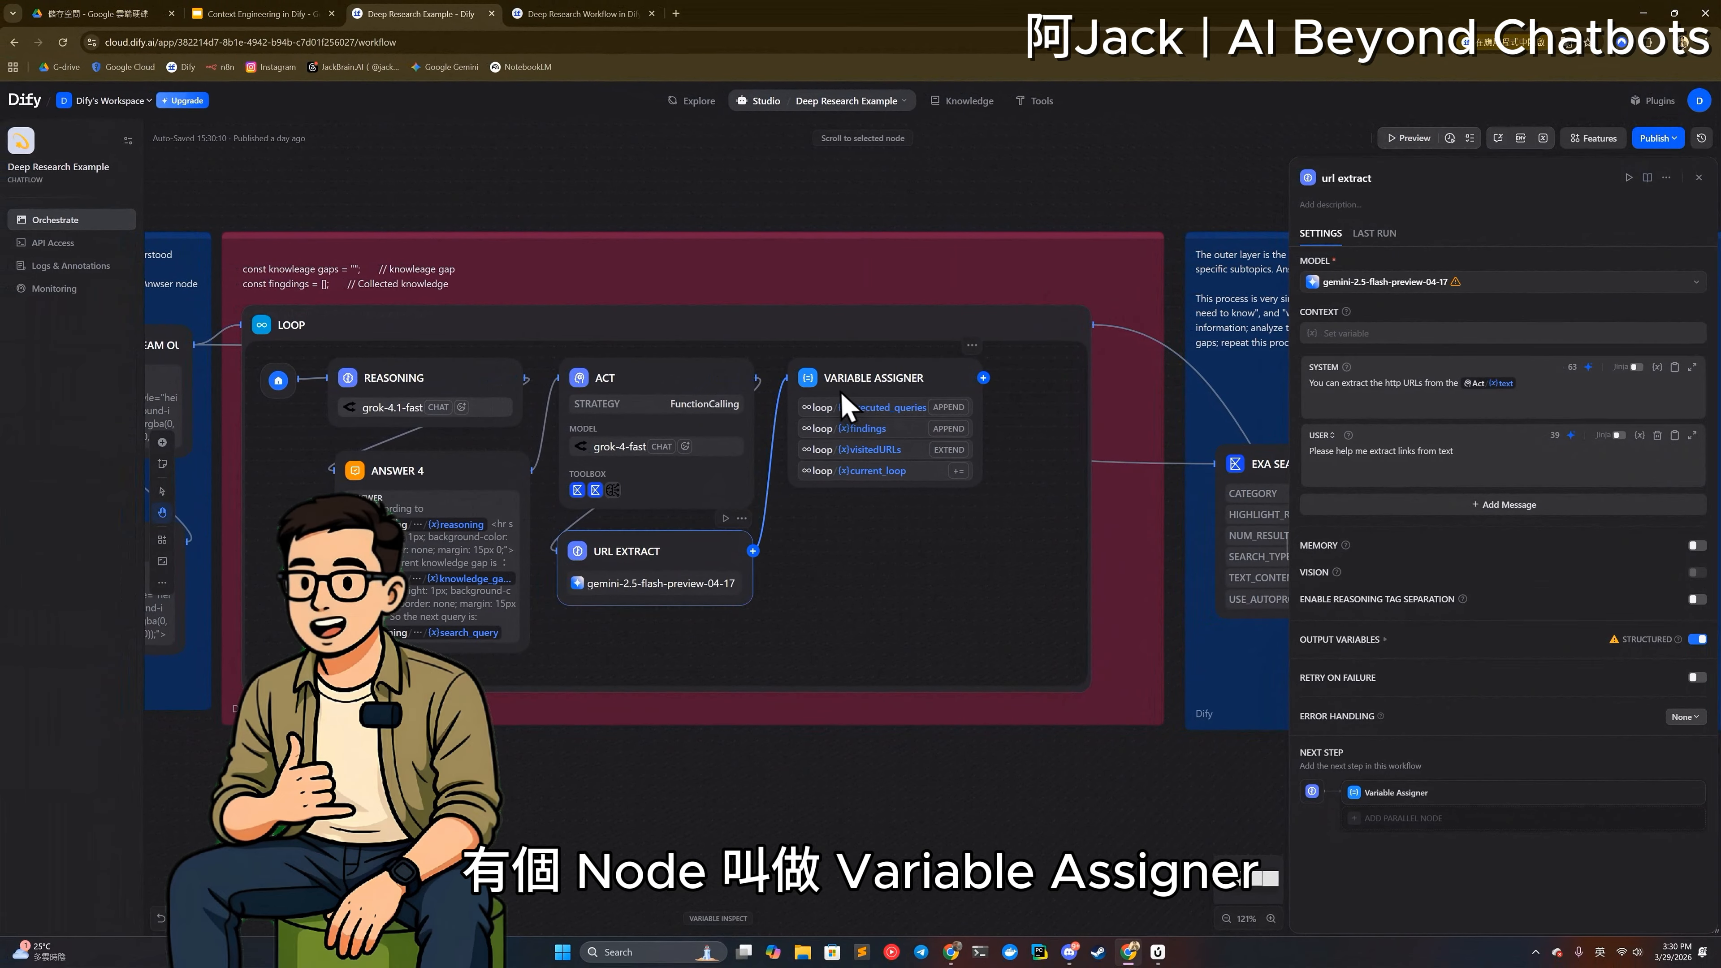
pyautogui.click(142, 395)
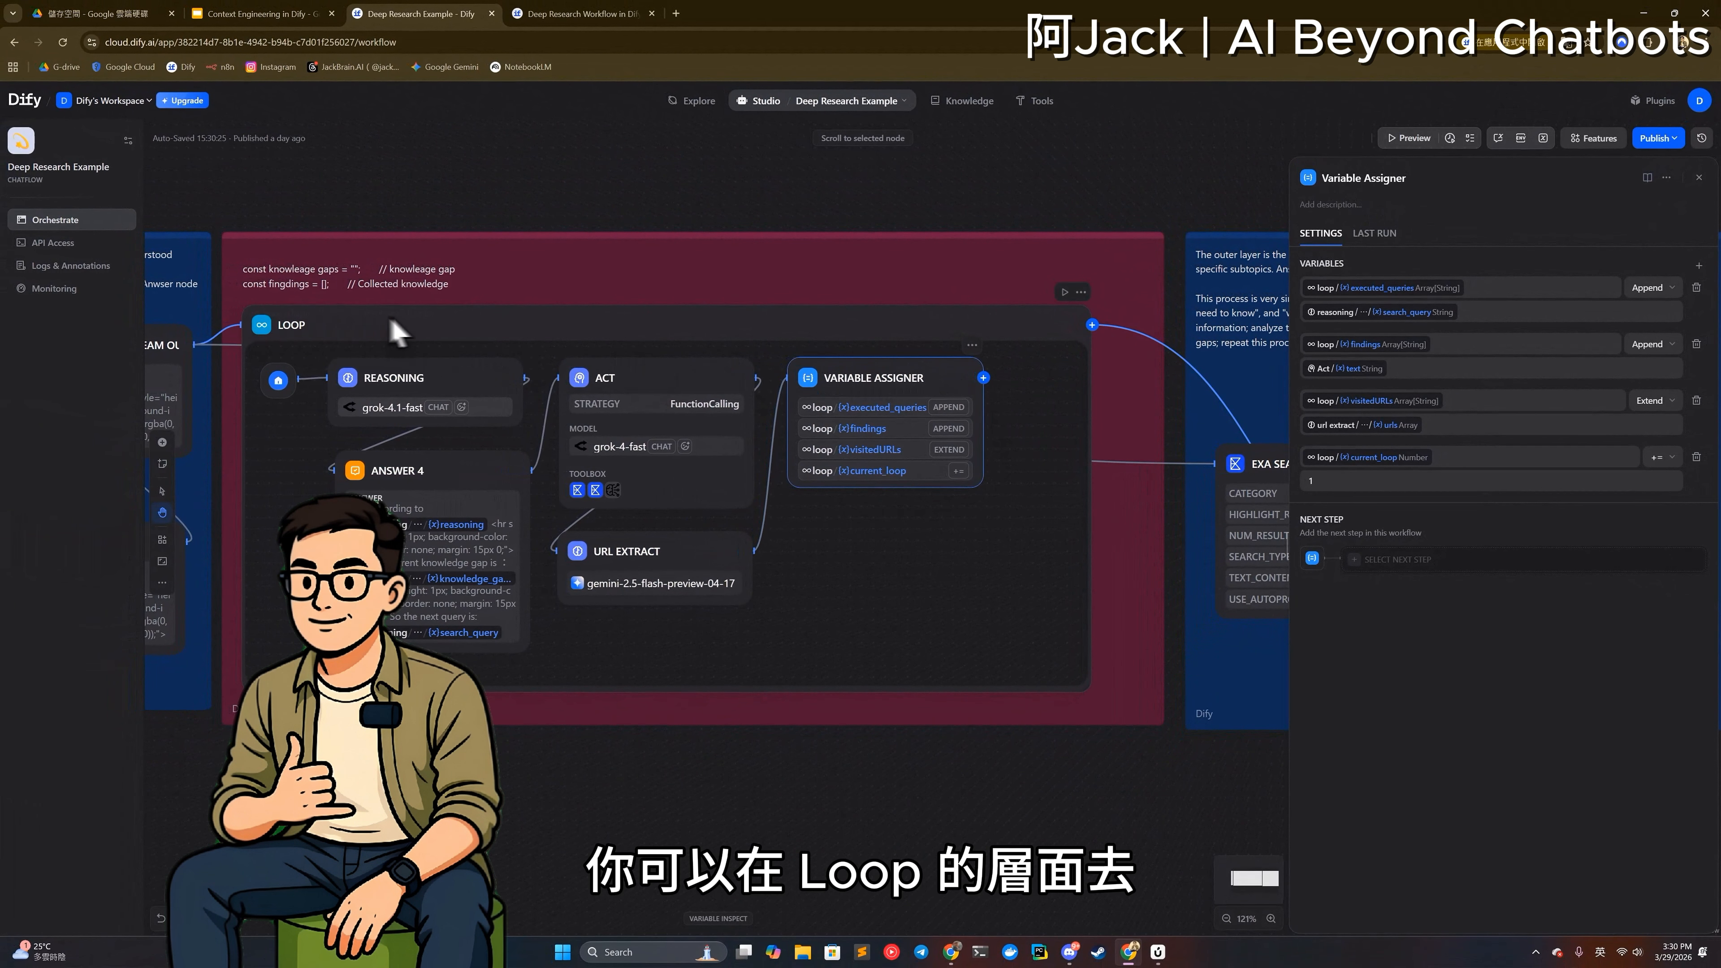
# Open the Finalize_Summary node and enter "/" after the loop findings variable in its user prompt.
pyautogui.click(893, 763)
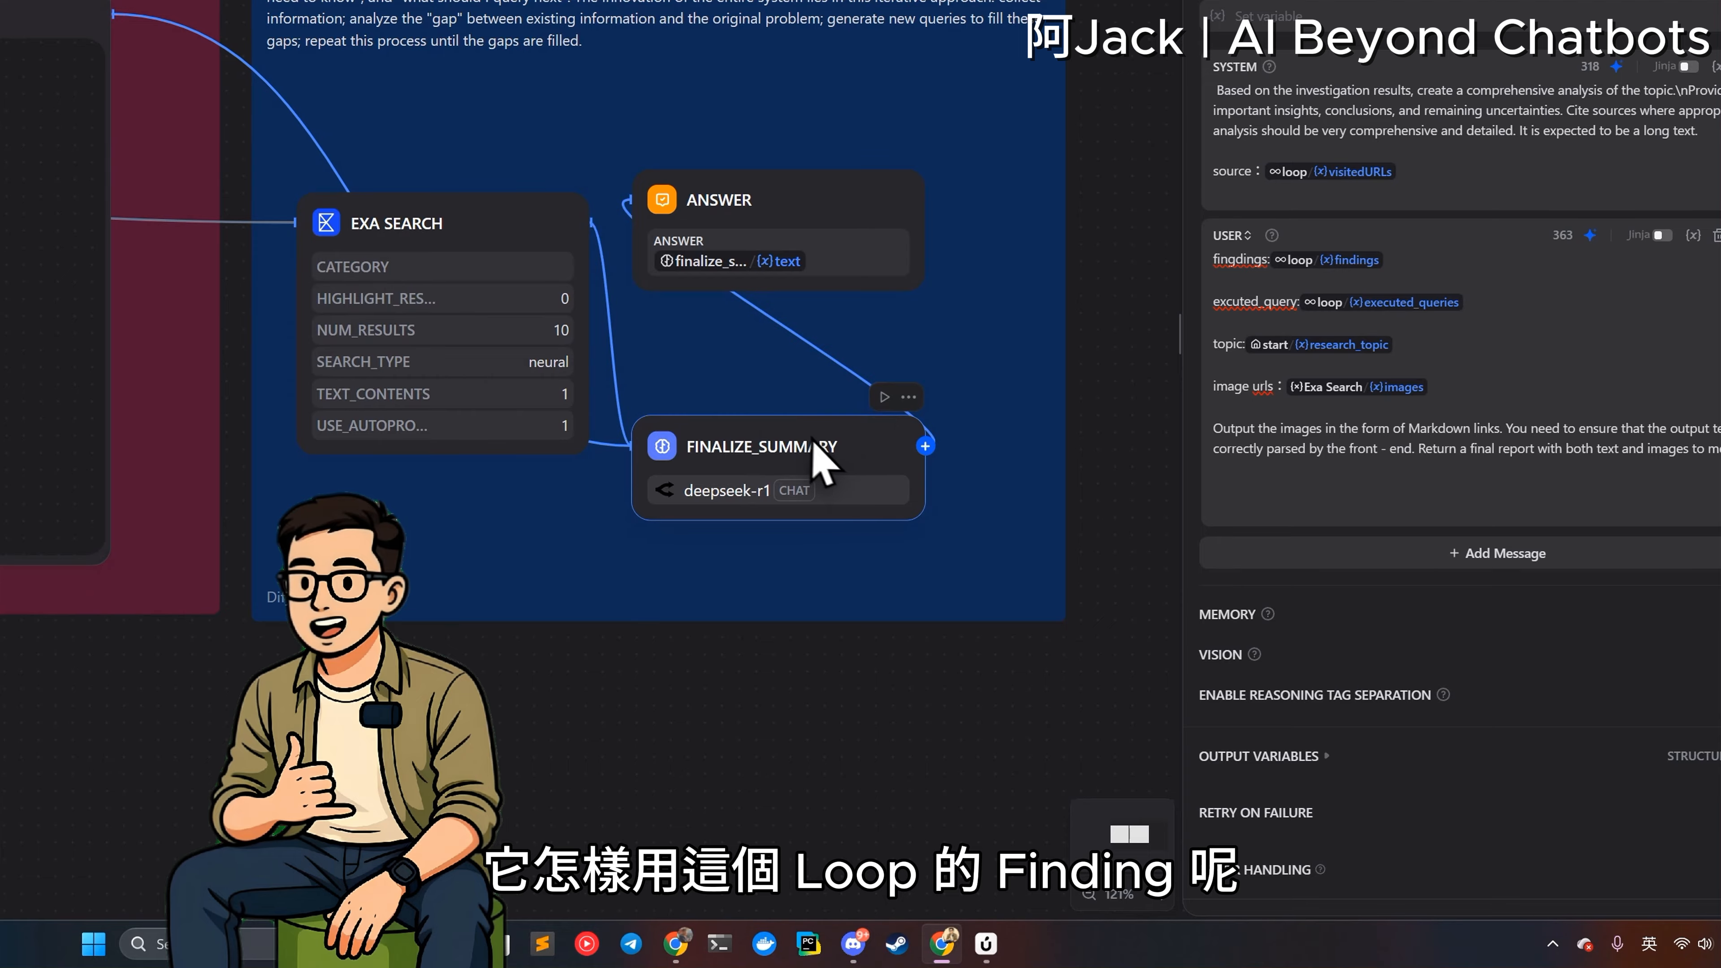
pyautogui.click(1464, 256)
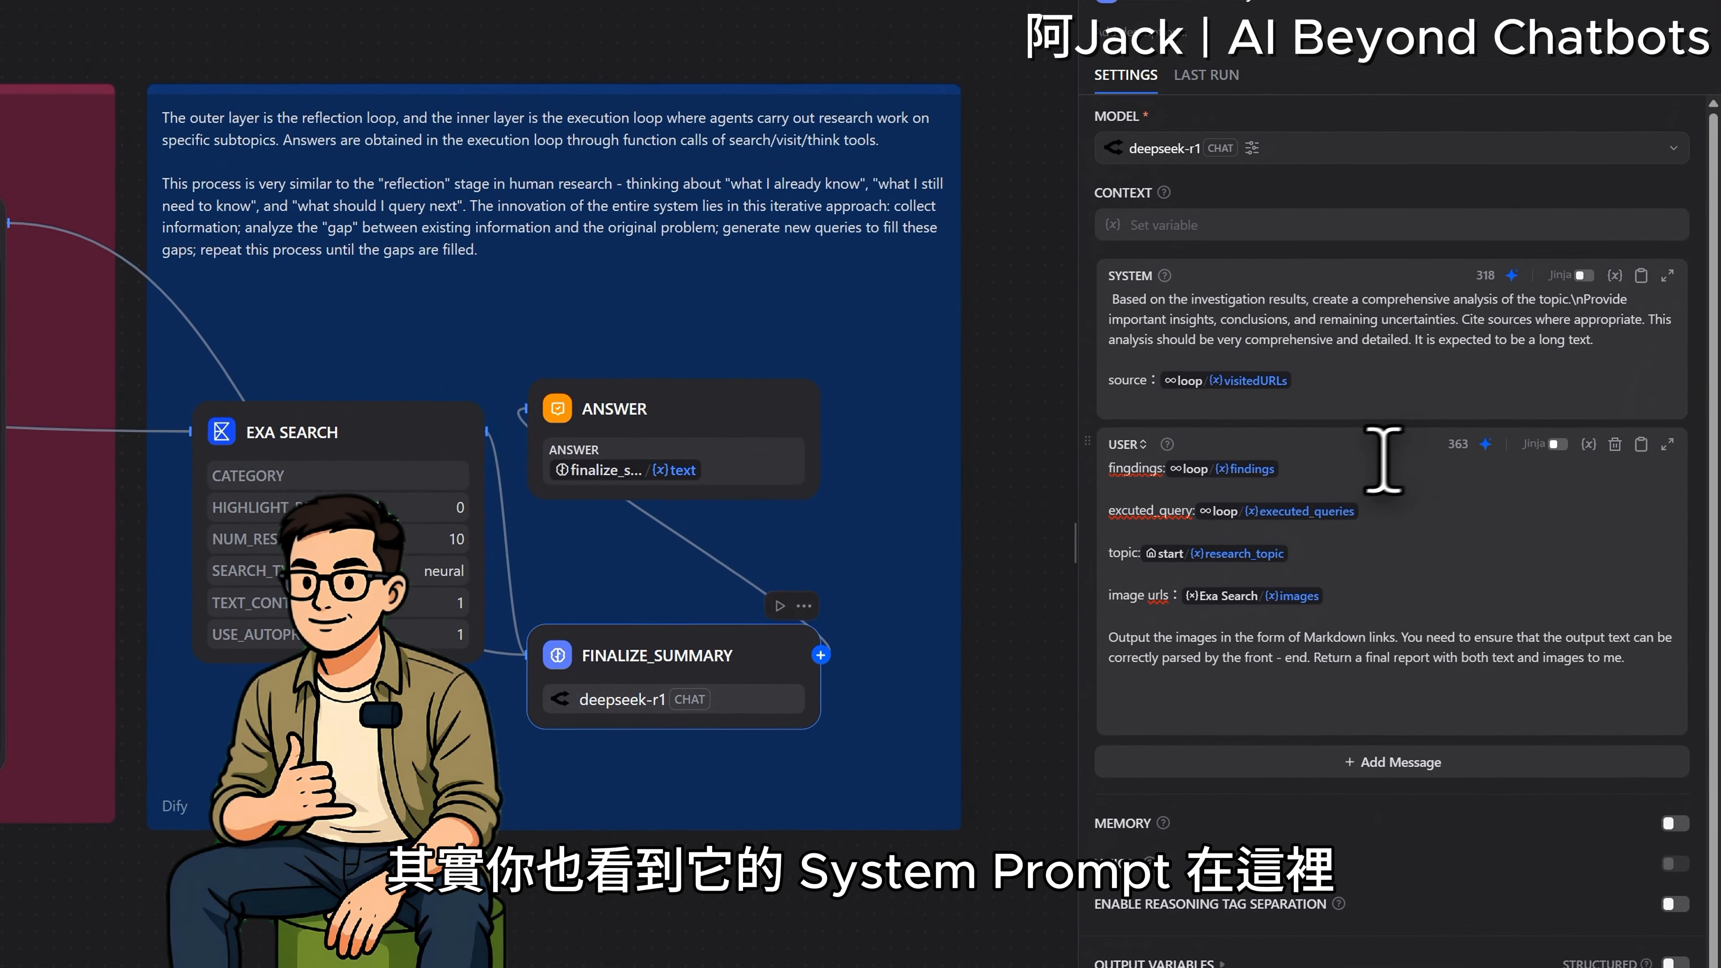
pyautogui.write('/')
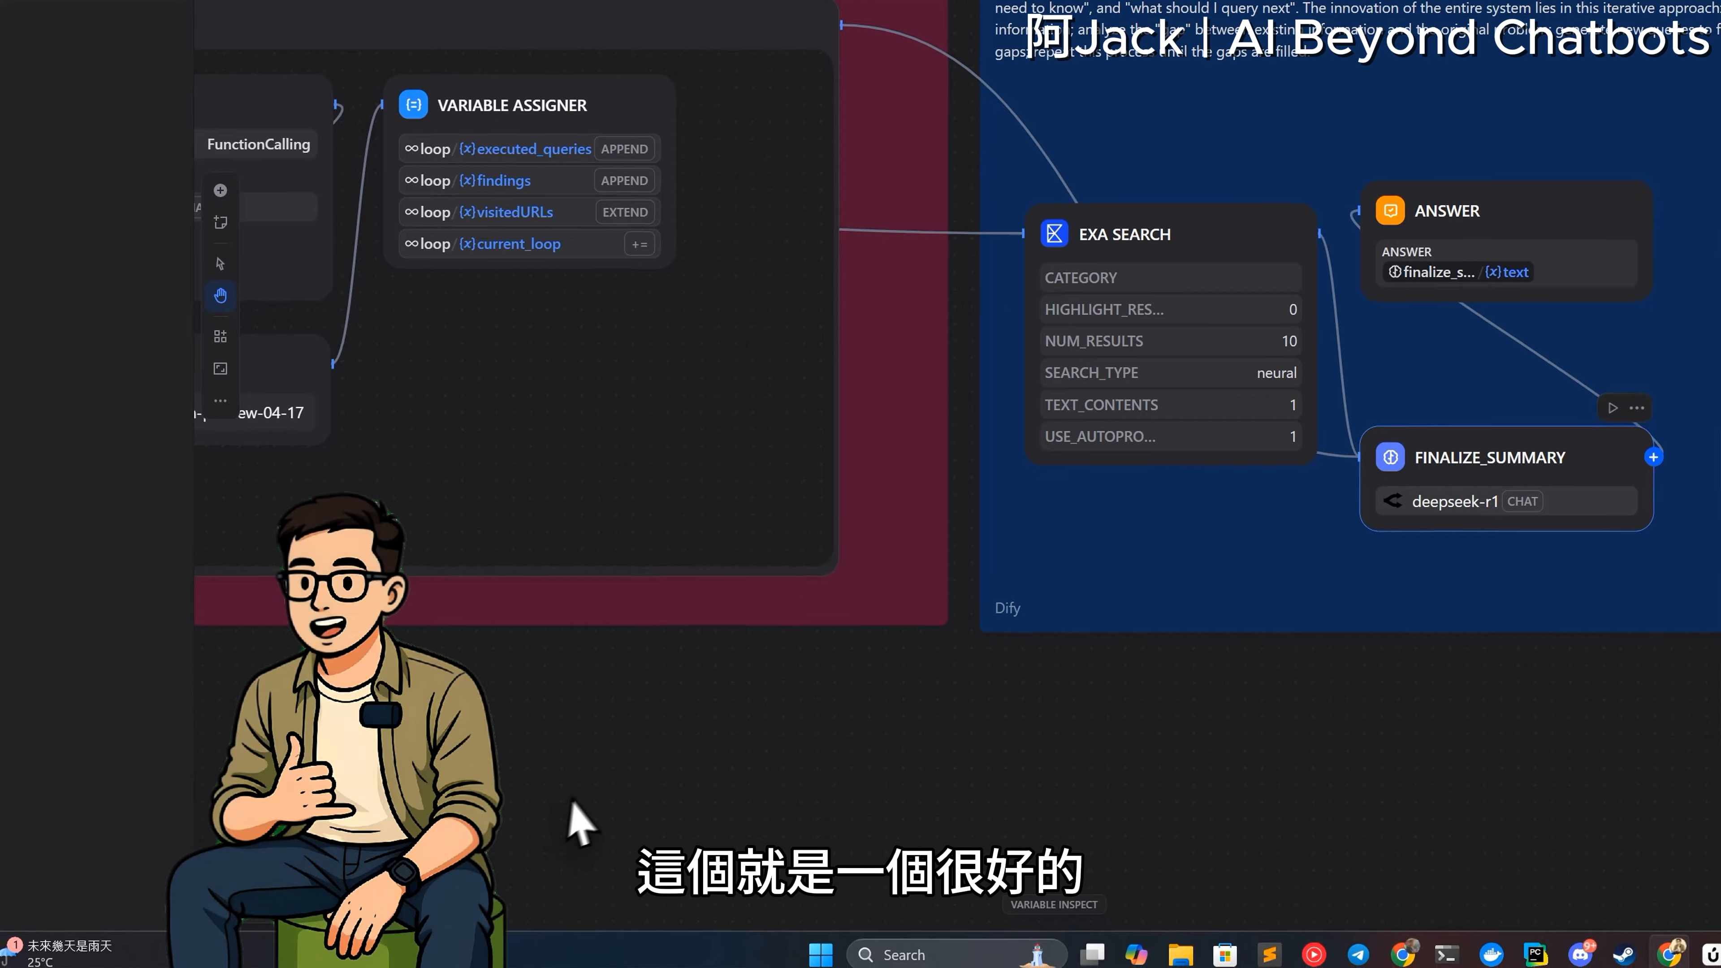
pyautogui.moveTo(576, 819); pyautogui.dragTo(1268, 769)
pyautogui.moveTo(637, 759); pyautogui.dragTo(1363, 773)
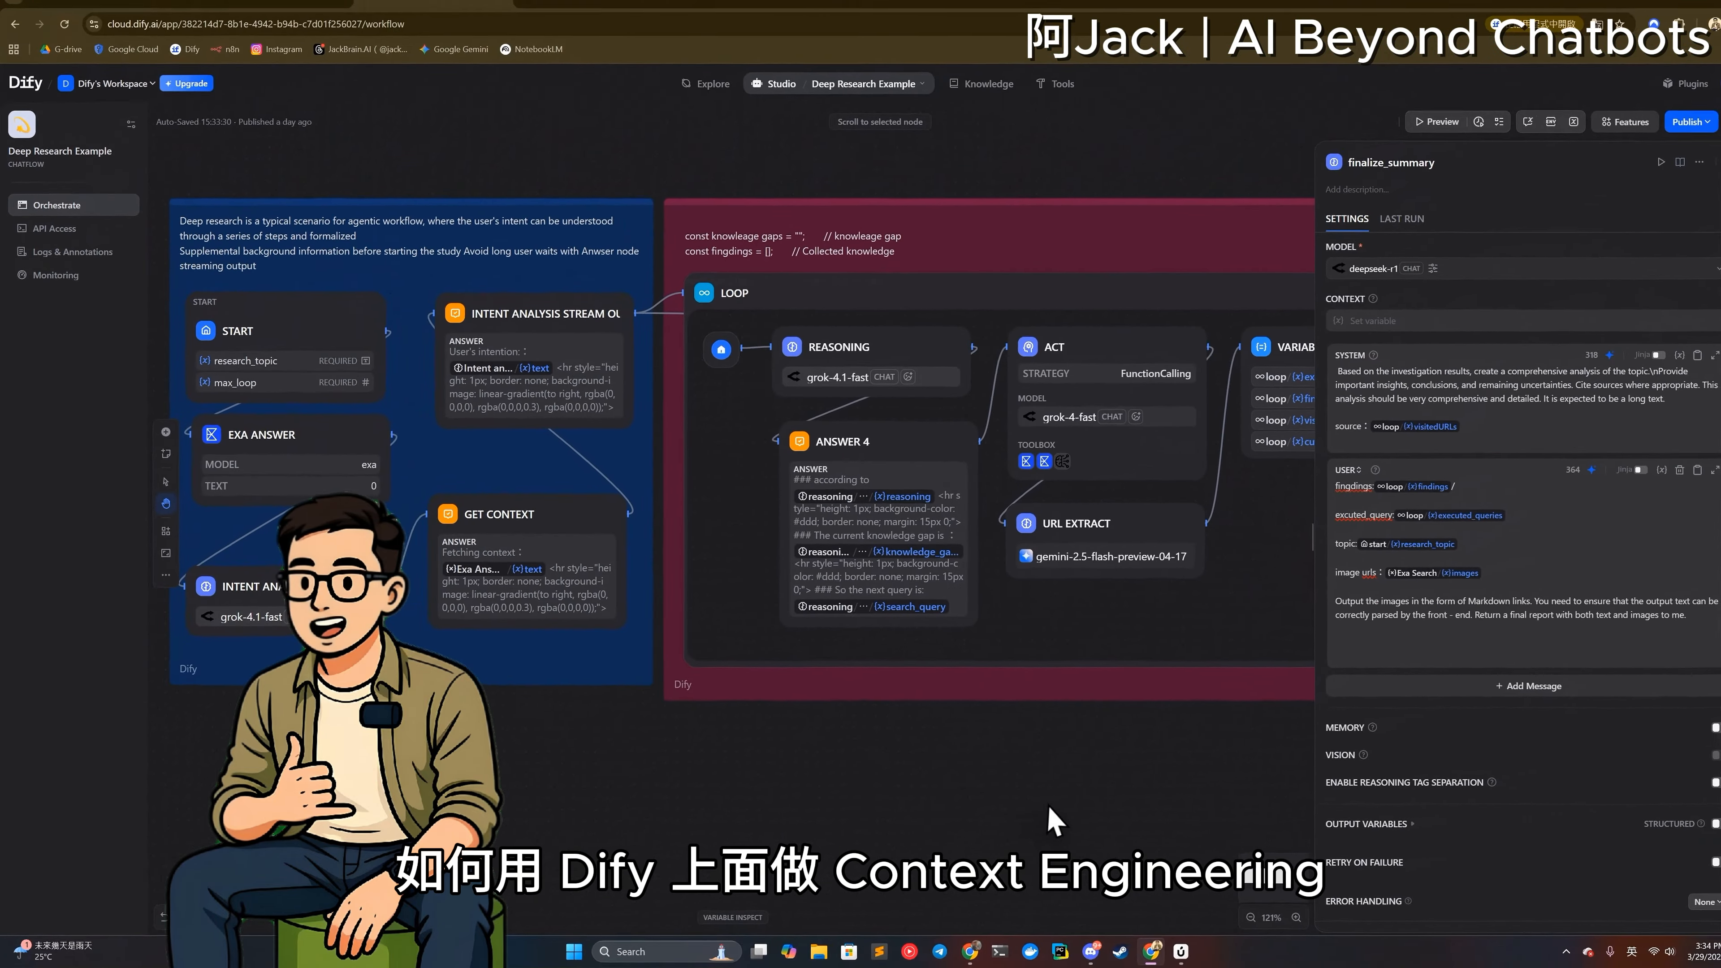
pyautogui.moveTo(997, 773); pyautogui.dragTo(1128, 772)
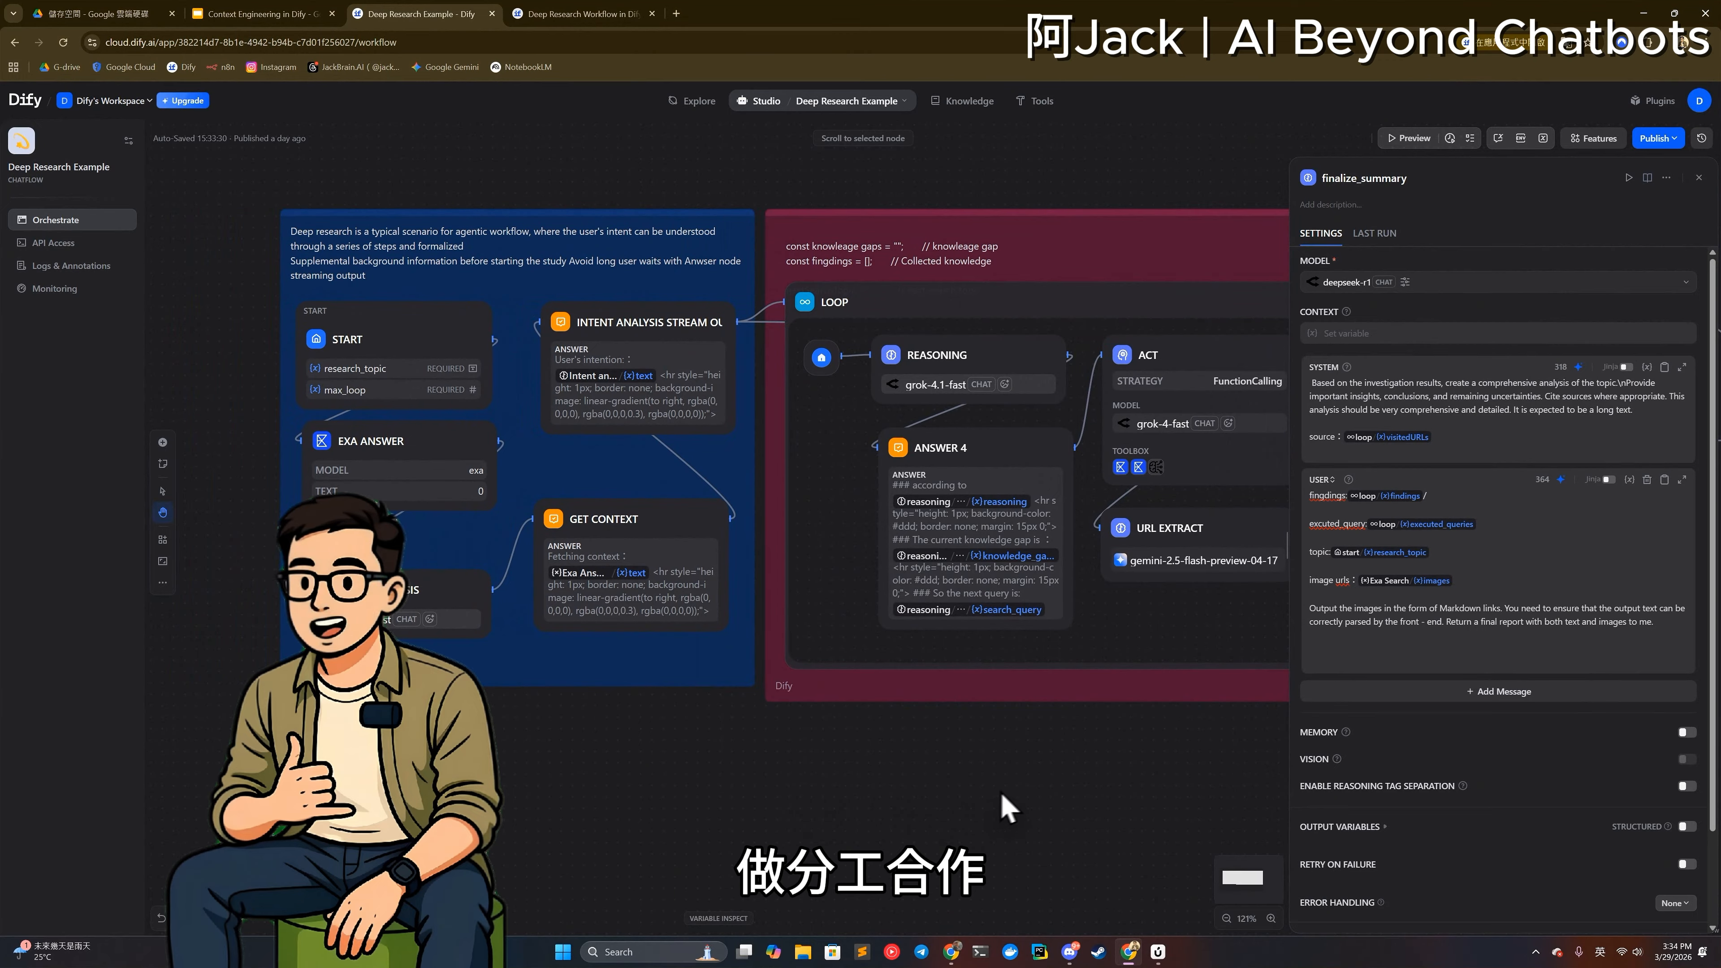
pyautogui.hscroll(10, 834, 779)
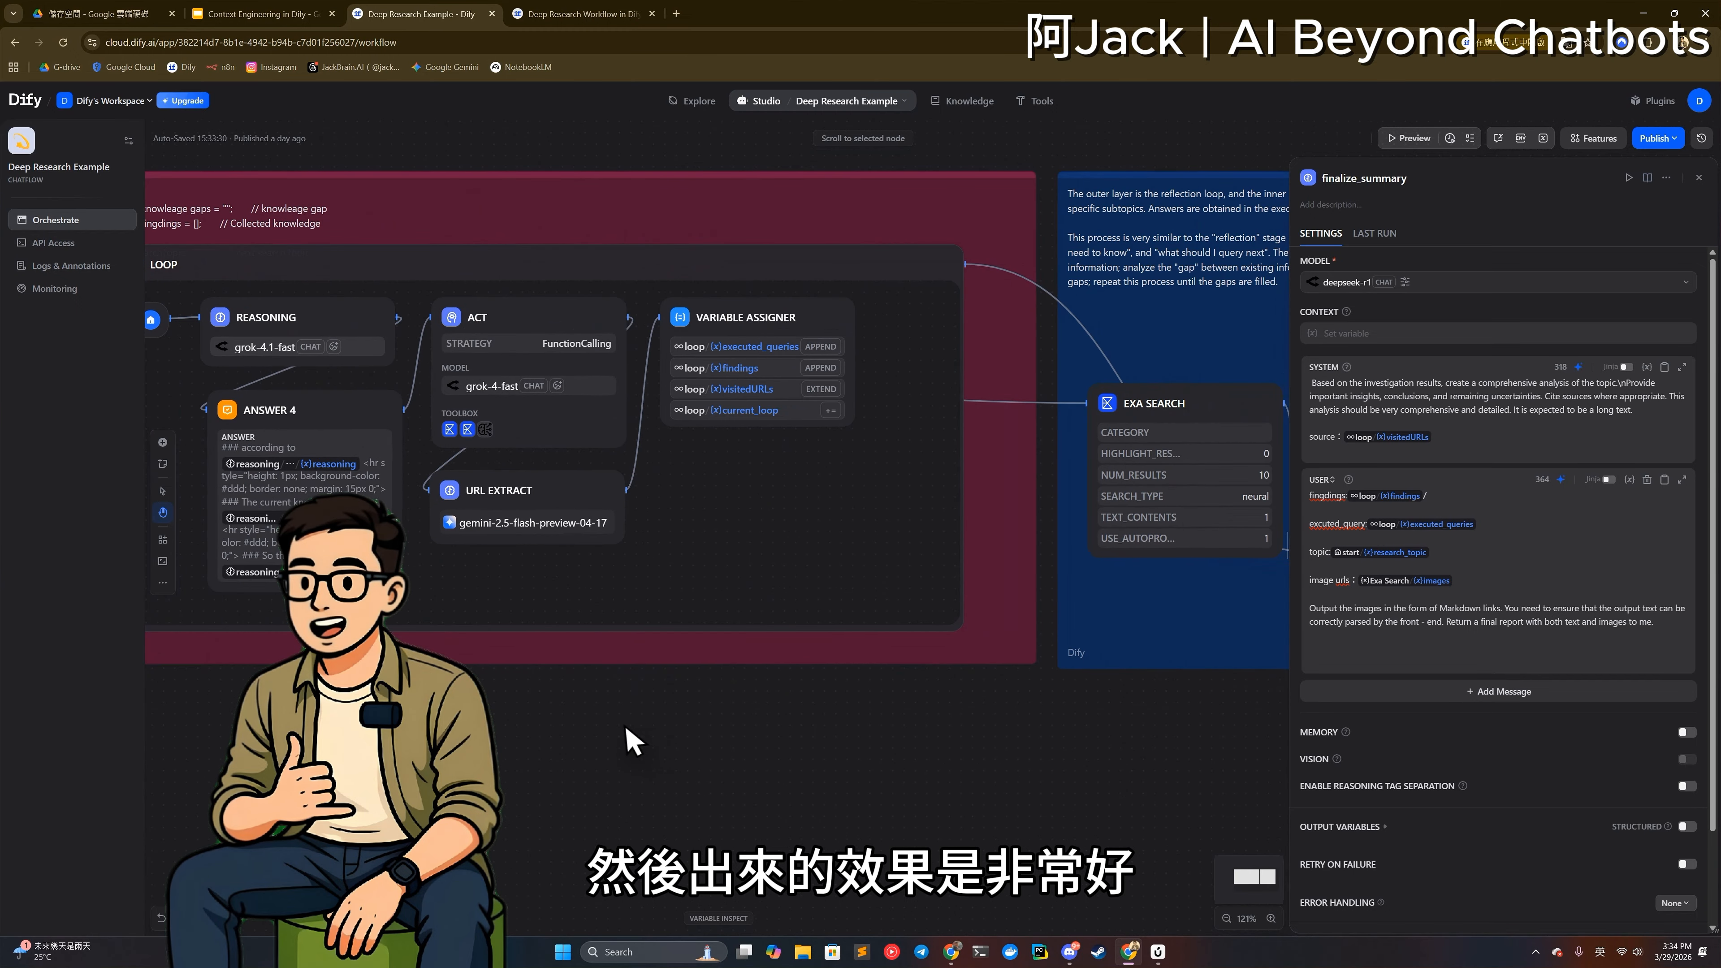
pyautogui.moveTo(818, 729); pyautogui.dragTo(717, 744)
pyautogui.moveTo(878, 754); pyautogui.dragTo(720, 782)
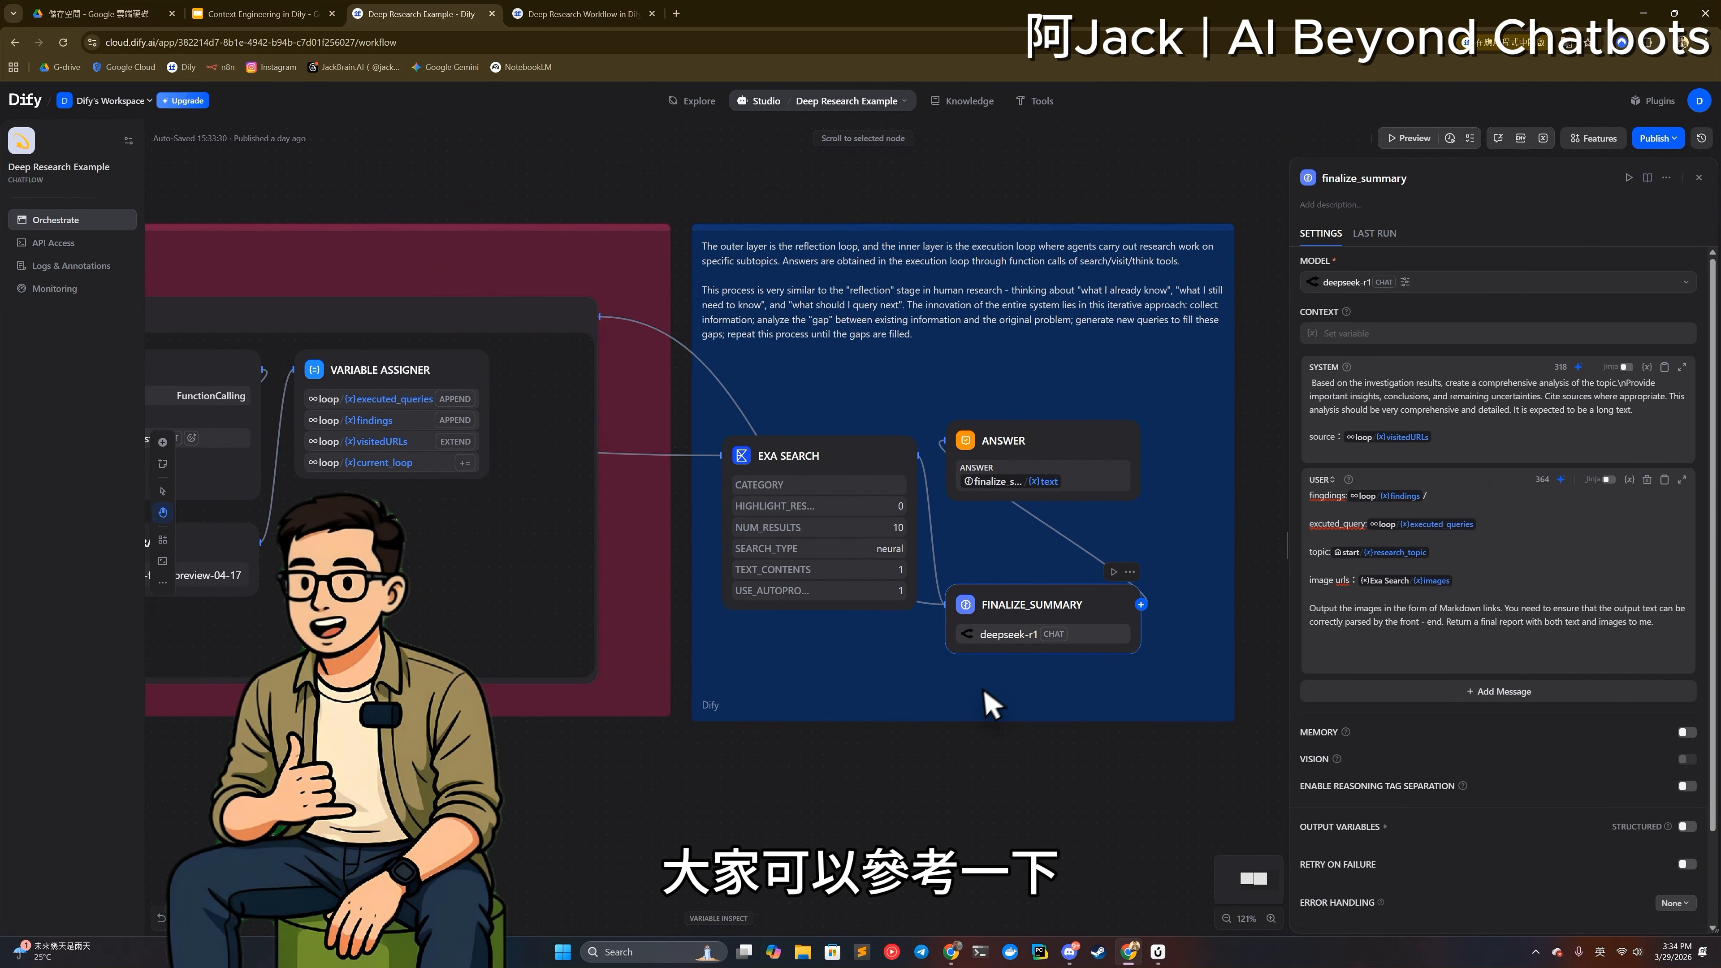
pyautogui.hscroll(-15, 969, 730)
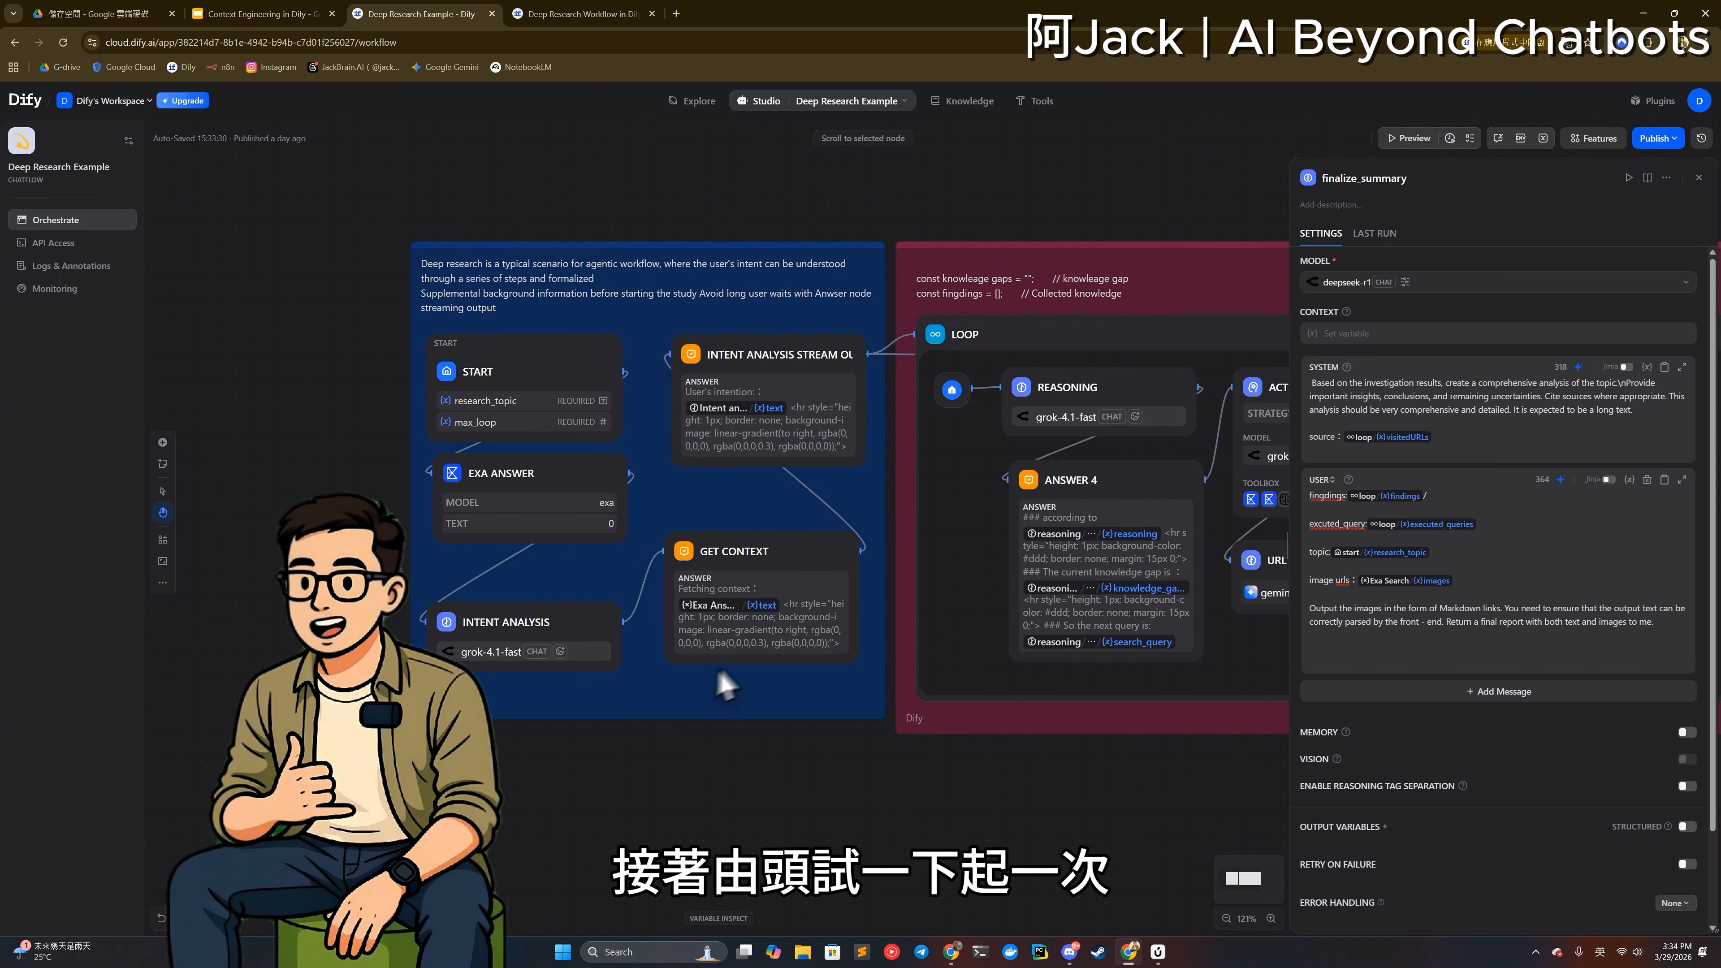
# View the Loop node's loop variables and termination condition, and the append and extend operations in the Variable Assigner node.
pyautogui.hscroll(8, 847, 678)
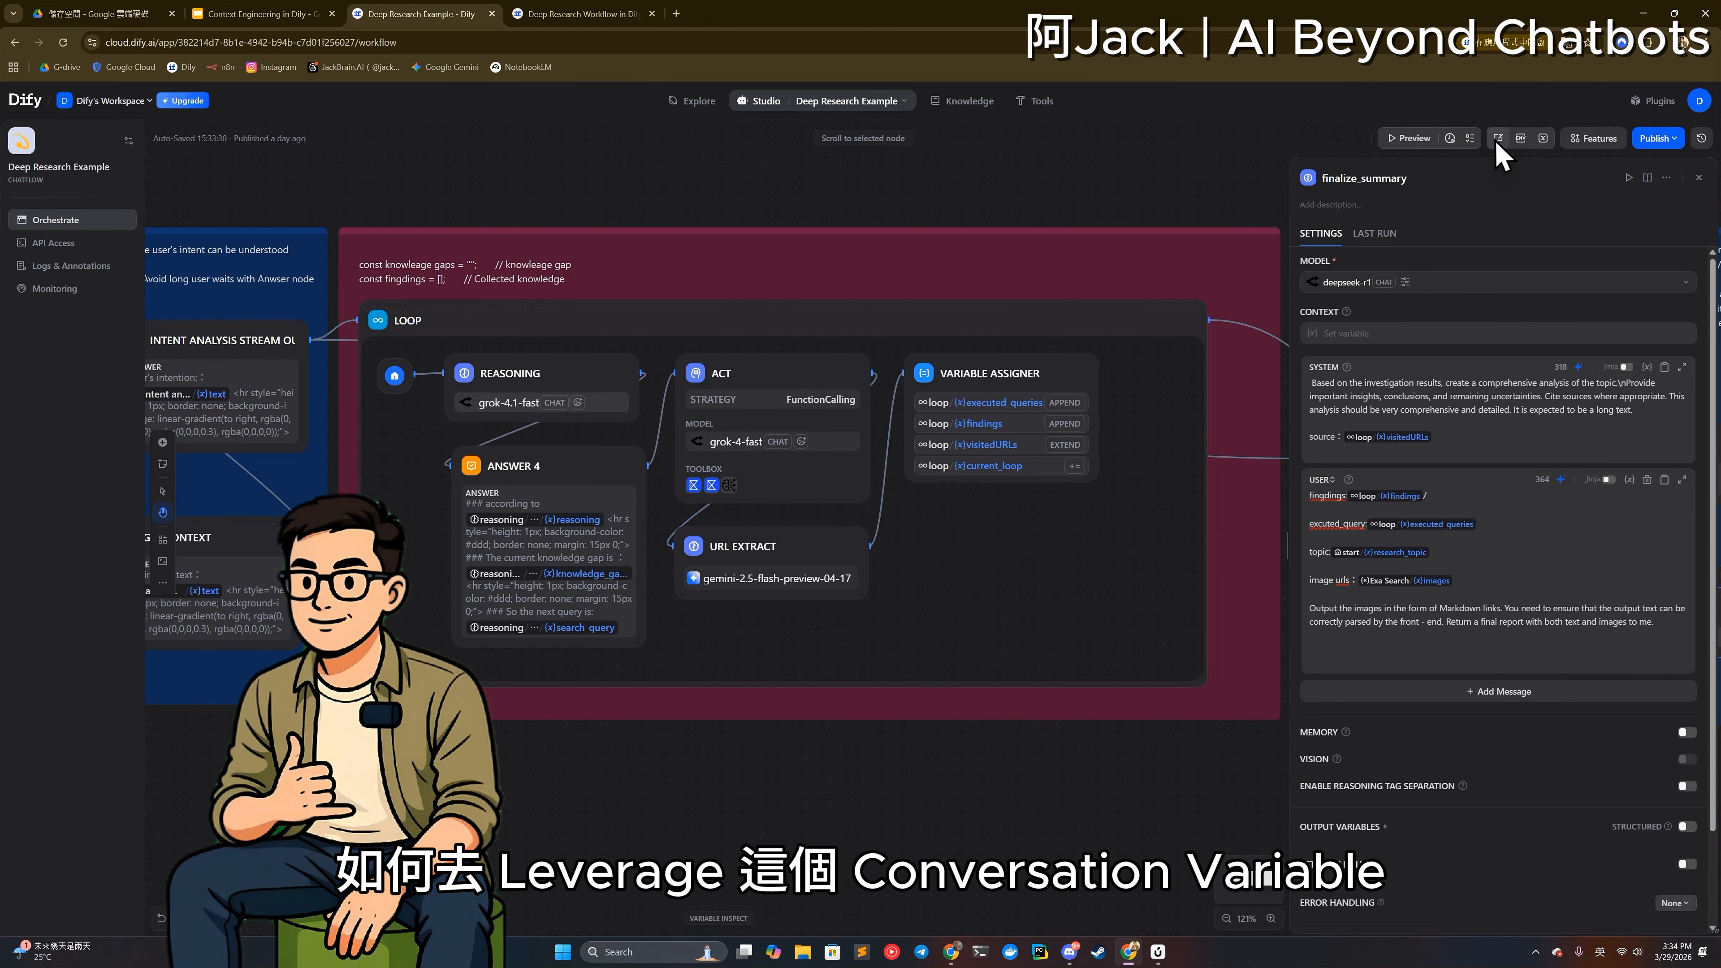
pyautogui.click(915, 320)
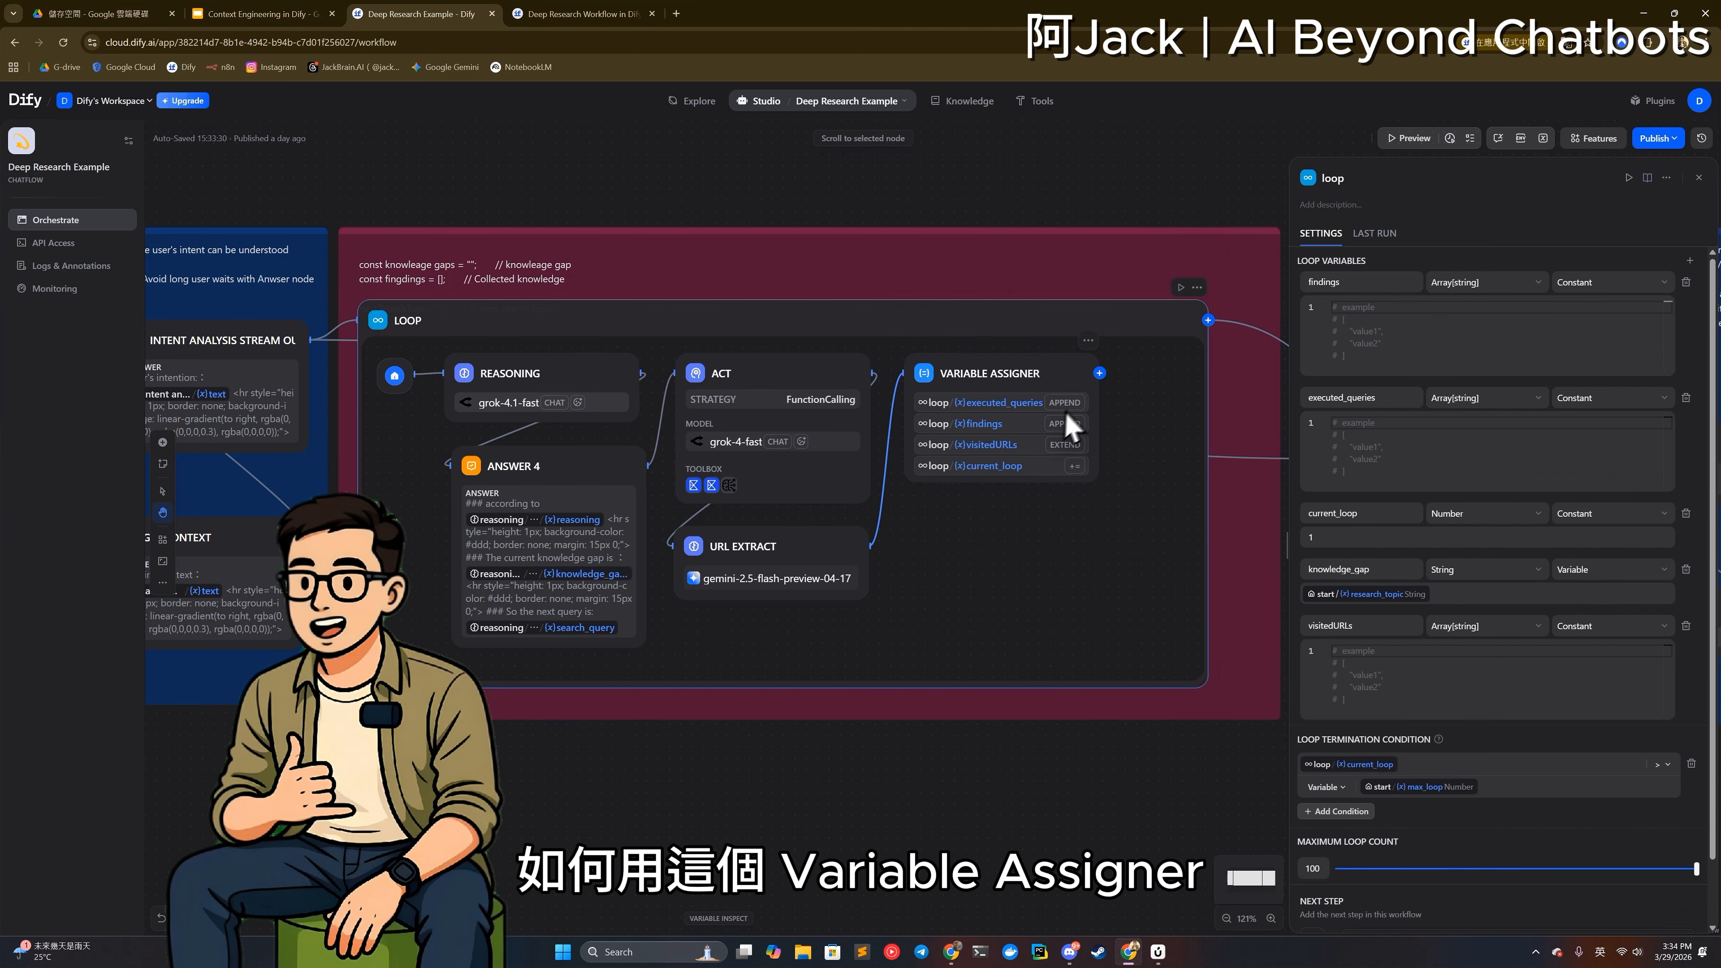
pyautogui.click(1019, 391)
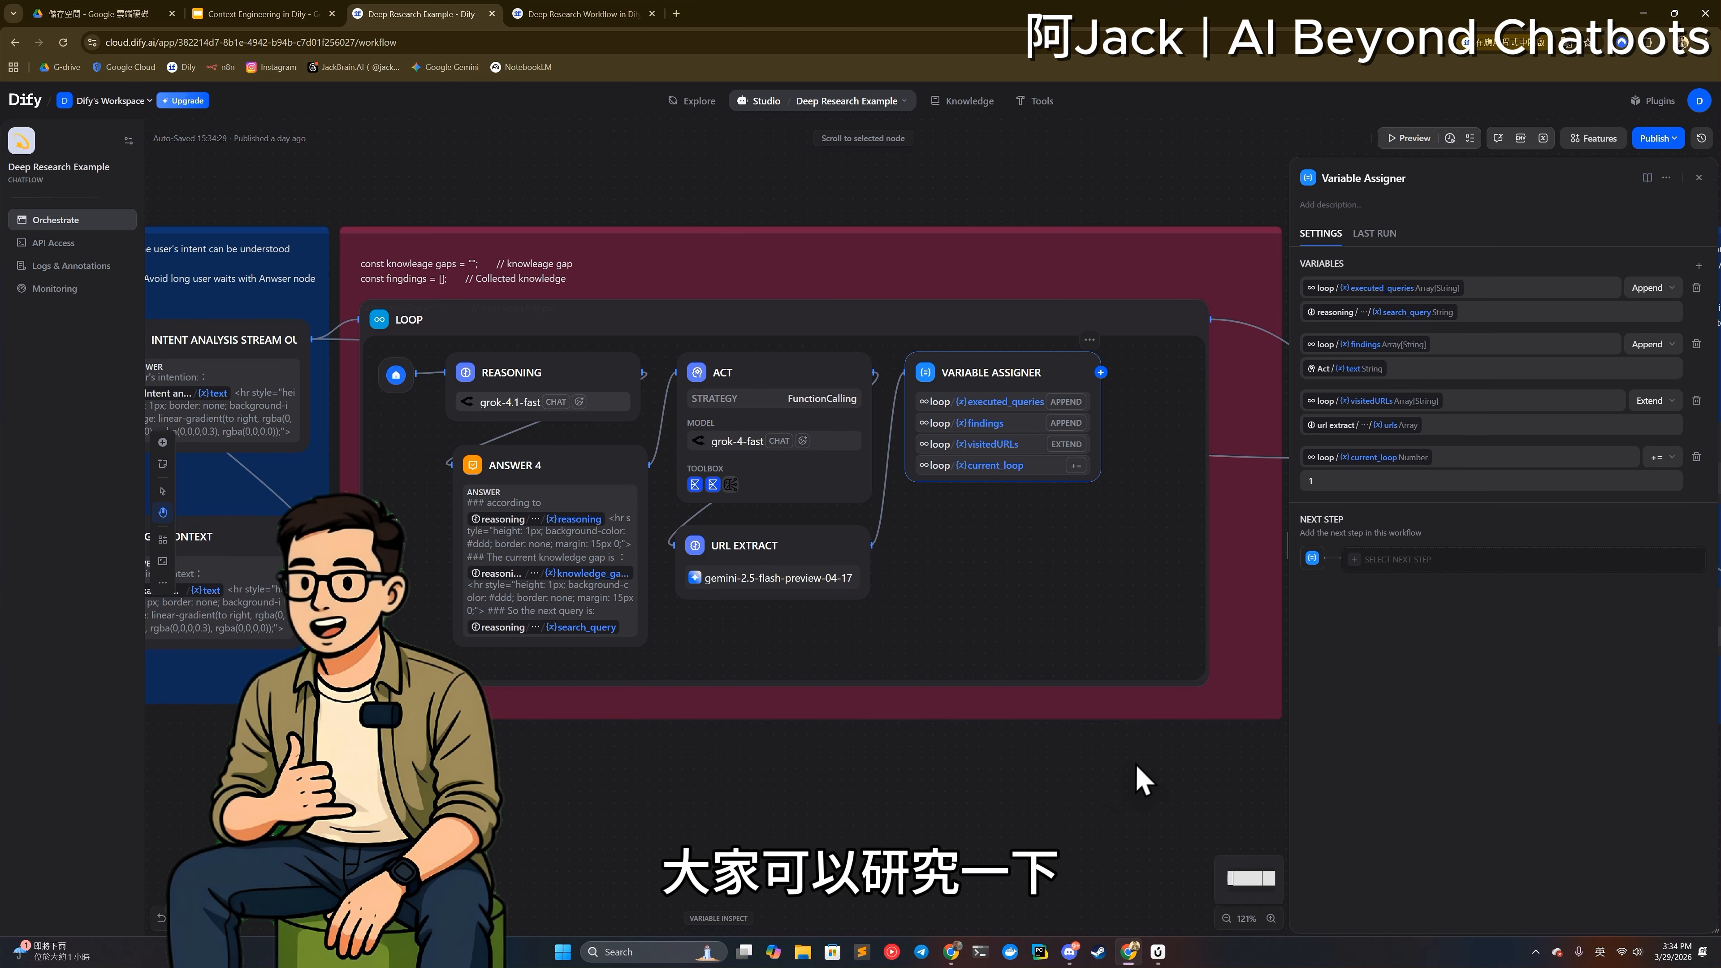
pyautogui.hscroll(5, 1138, 780)
pyautogui.hscroll(1, 1075, 777)
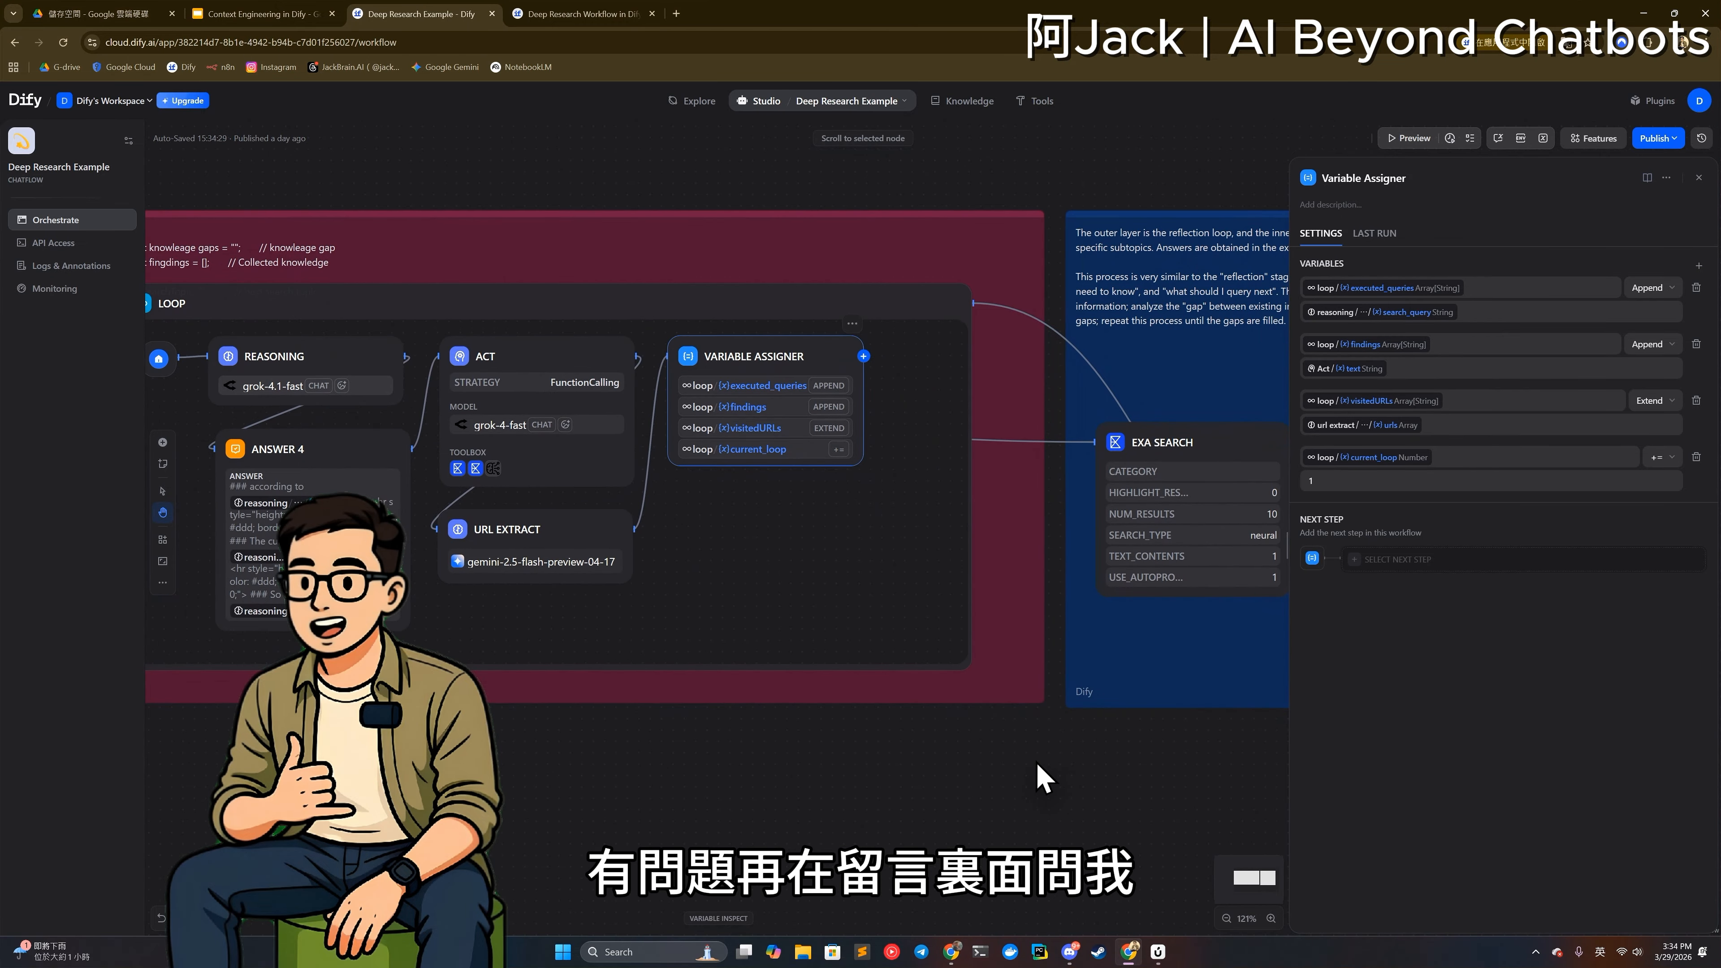